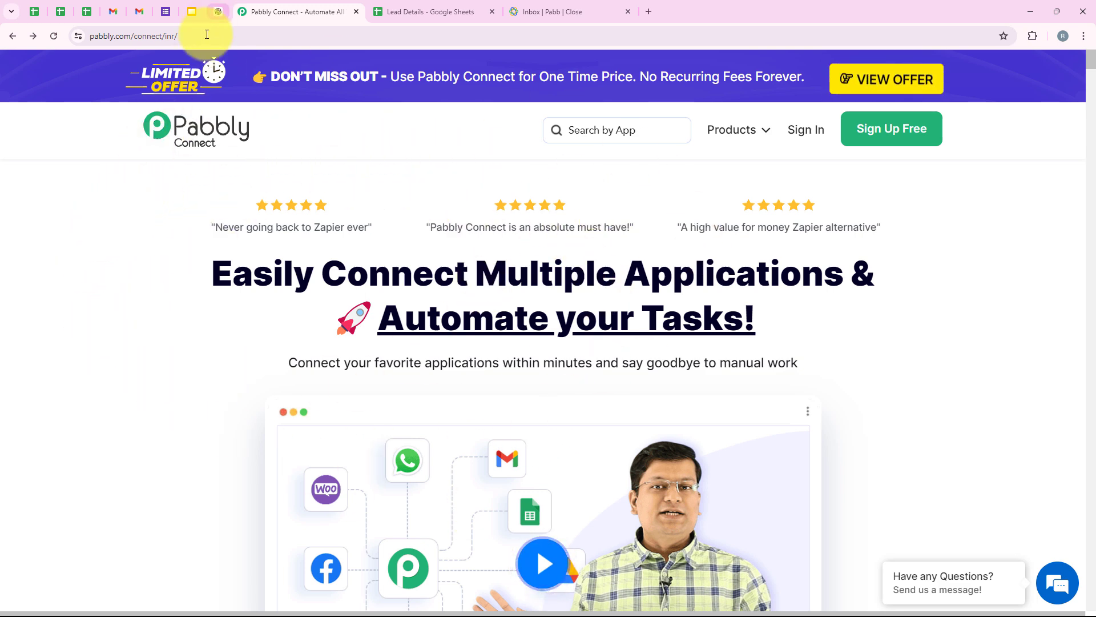
# Sign in to the Pabbly account and view the All Pabbly Apps list.
pyautogui.click(135, 36)
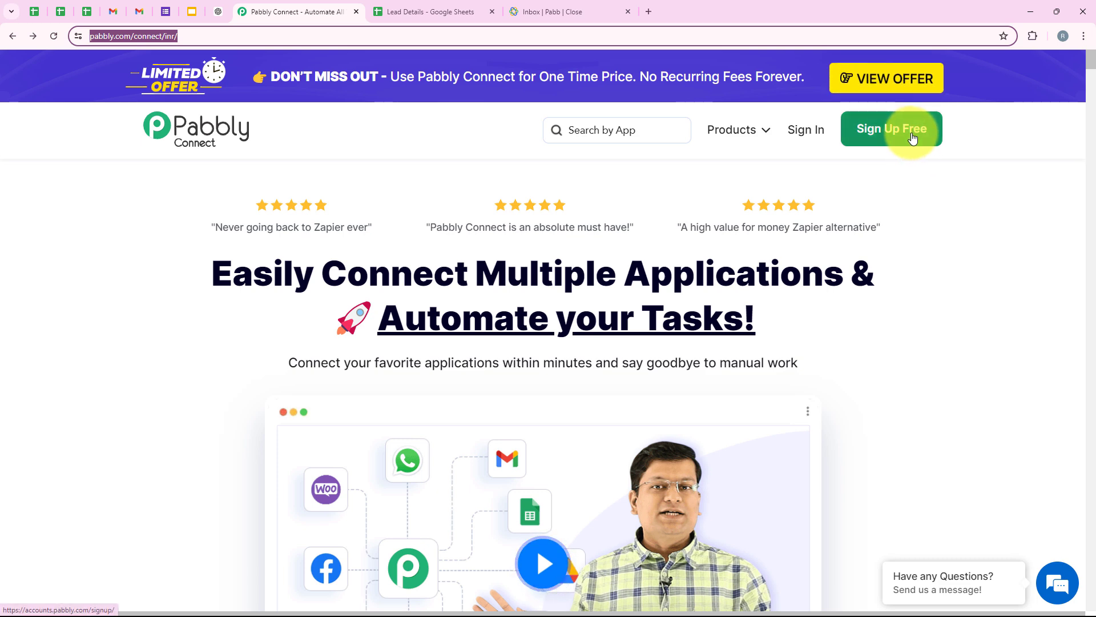
pyautogui.click(816, 130)
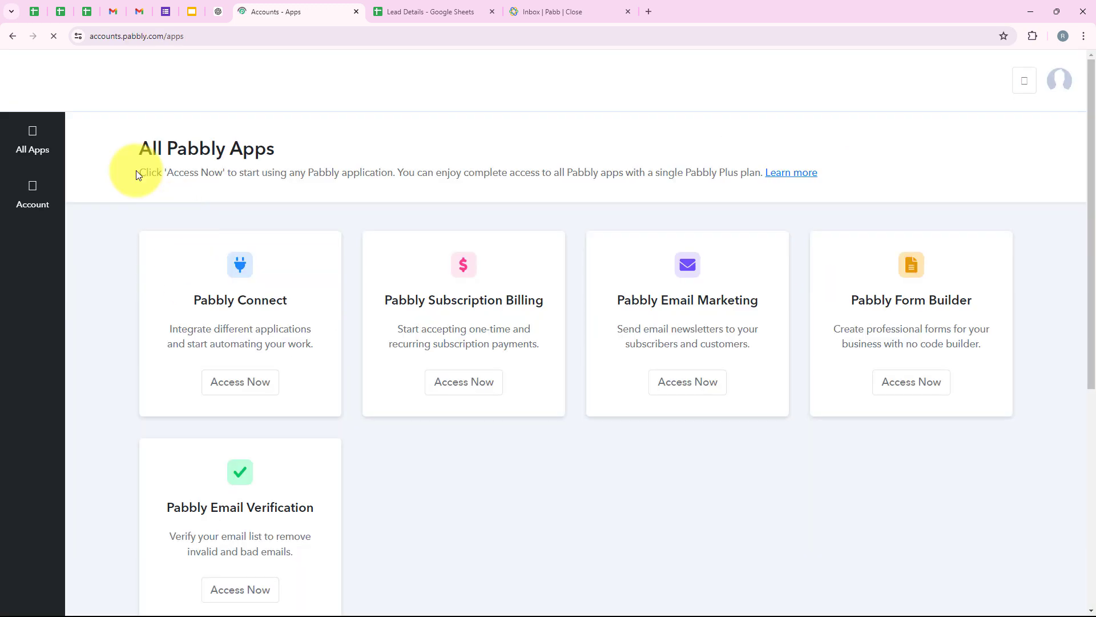
pyautogui.moveTo(137, 172); pyautogui.dragTo(138, 151)
pyautogui.click(367, 197)
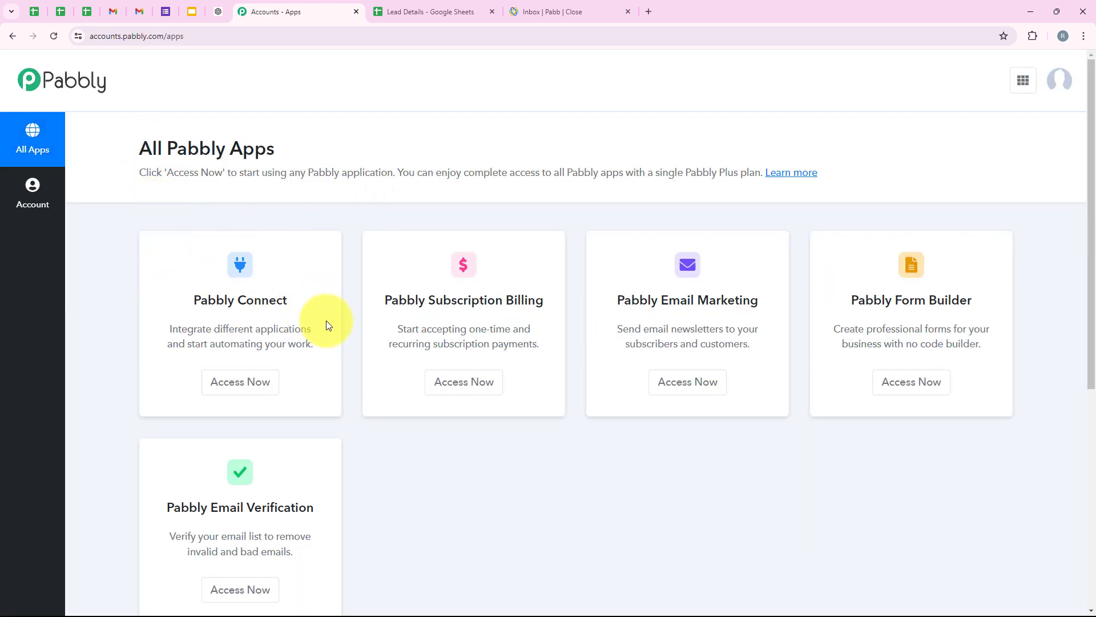
pyautogui.scroll(-1, 344, 396)
pyautogui.scroll(1, 346, 405)
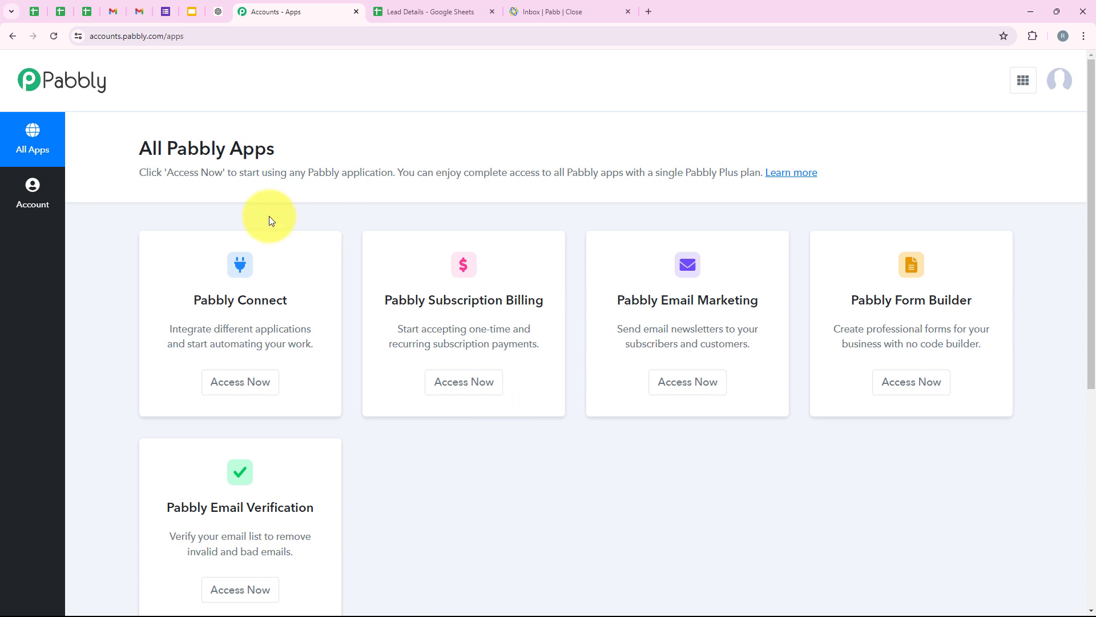
# Open Pabbly Connect via Access Now to reach its dashboard with 10000 tasks.
pyautogui.moveTo(193, 301); pyautogui.dragTo(280, 306)
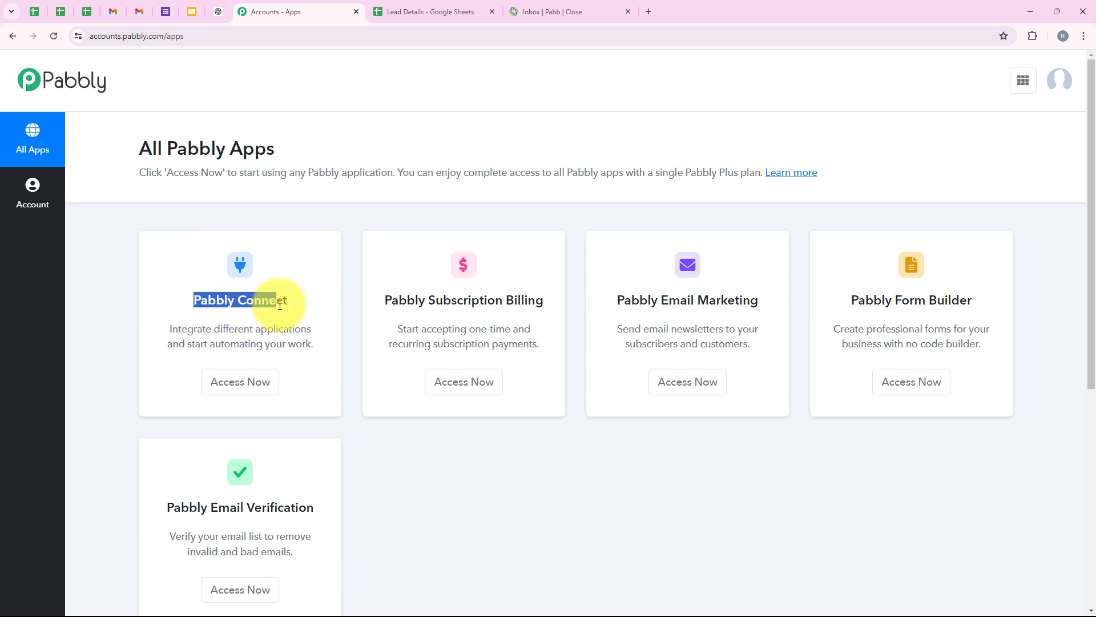
pyautogui.click(280, 338)
pyautogui.moveTo(215, 328); pyautogui.dragTo(326, 340)
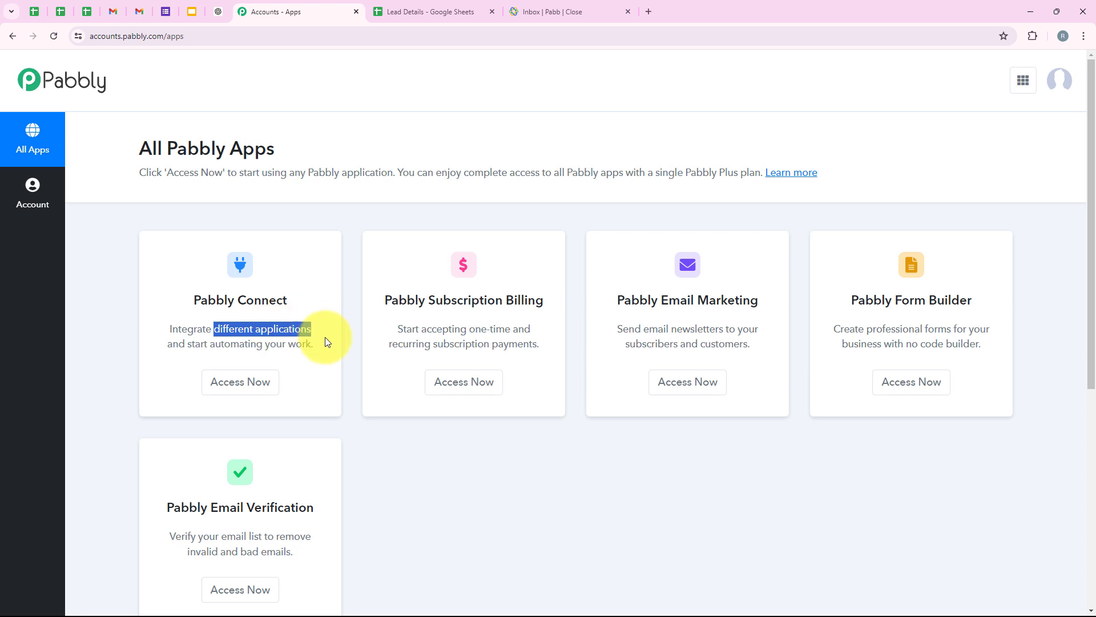
pyautogui.click(240, 382)
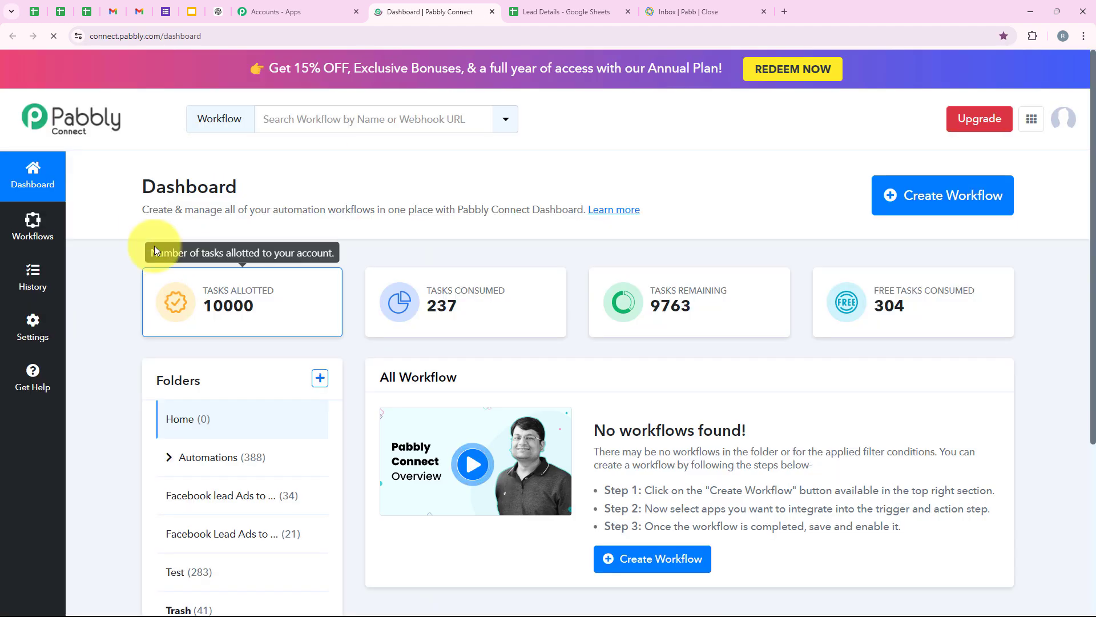
pyautogui.moveTo(137, 190); pyautogui.dragTo(246, 197)
pyautogui.click(414, 216)
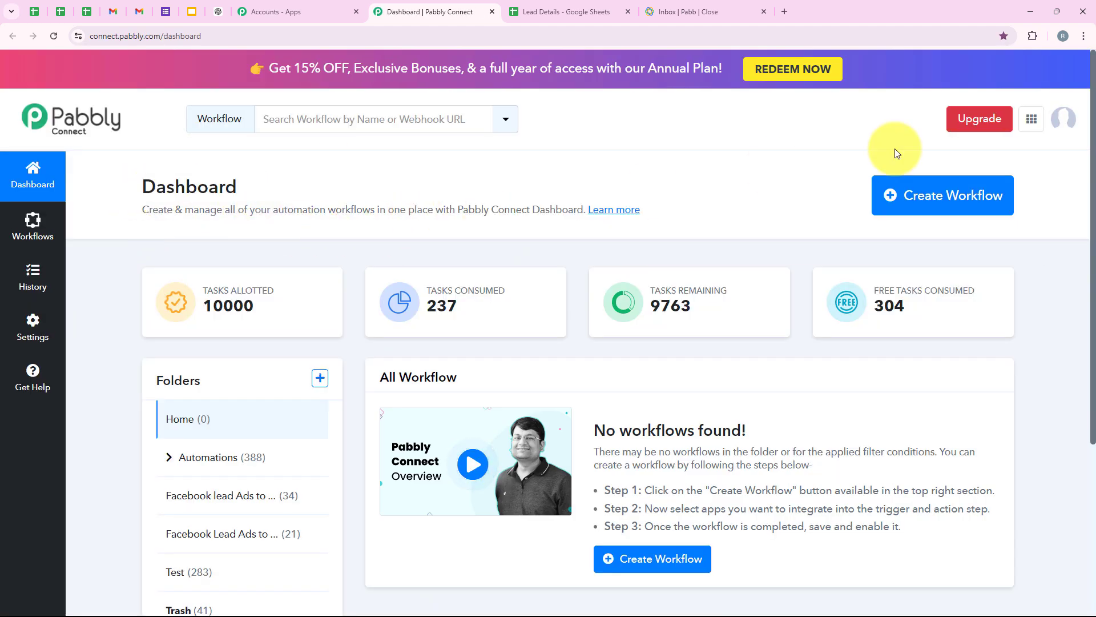
# Add an Automations-folder workflow named 'How to Create Close Lead from New Google Sheets Tables Row'.
pyautogui.click(921, 218)
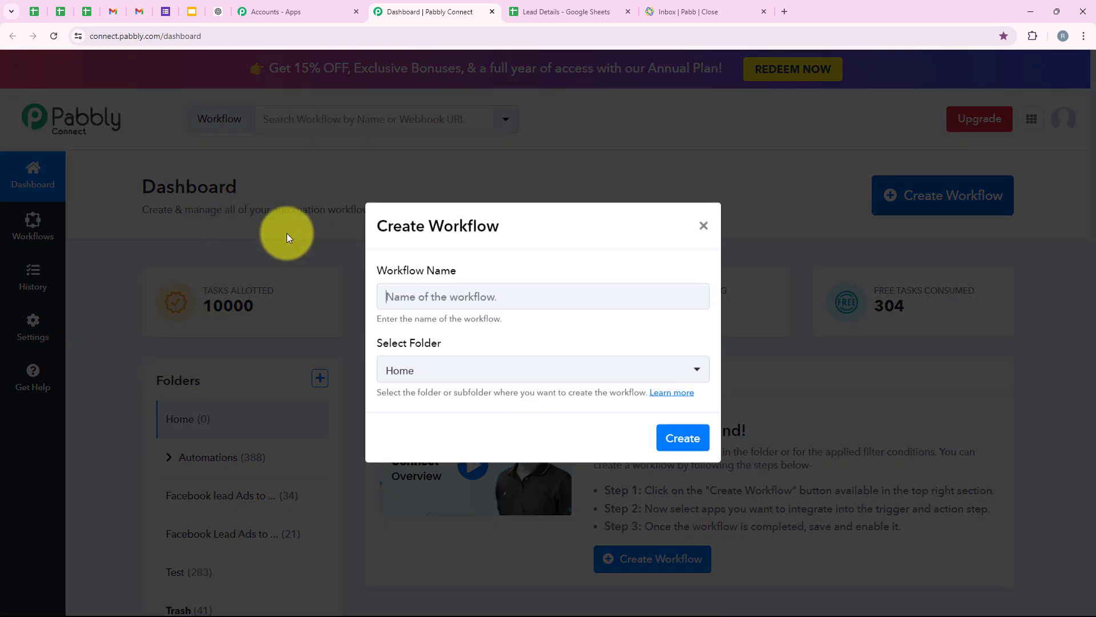
pyautogui.moveTo(381, 272); pyautogui.dragTo(452, 278)
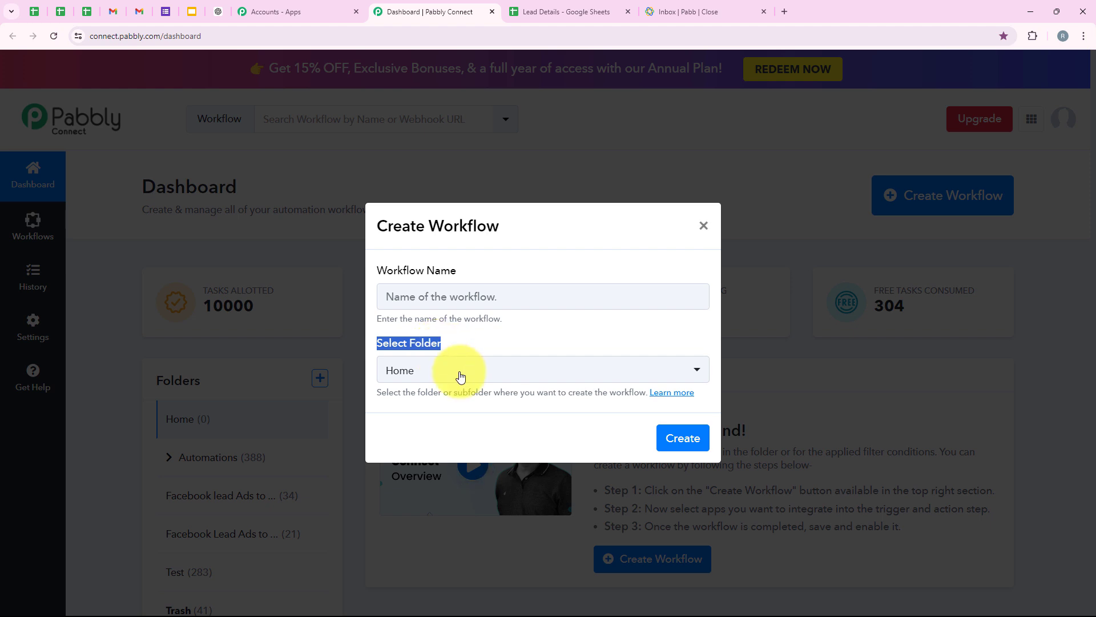
pyautogui.click(485, 371)
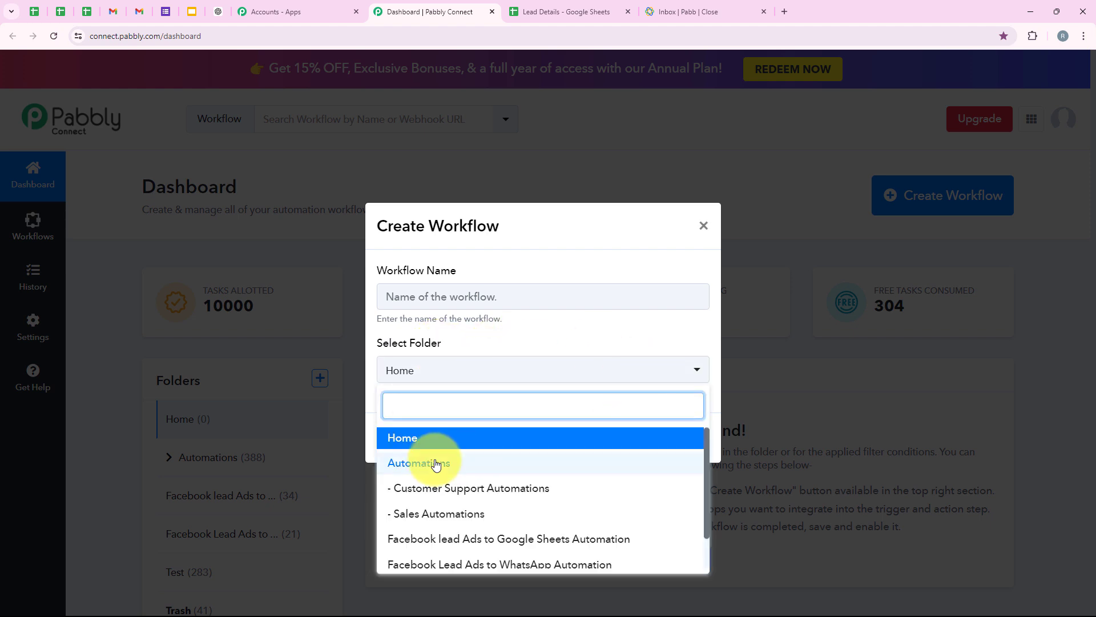
pyautogui.click(436, 463)
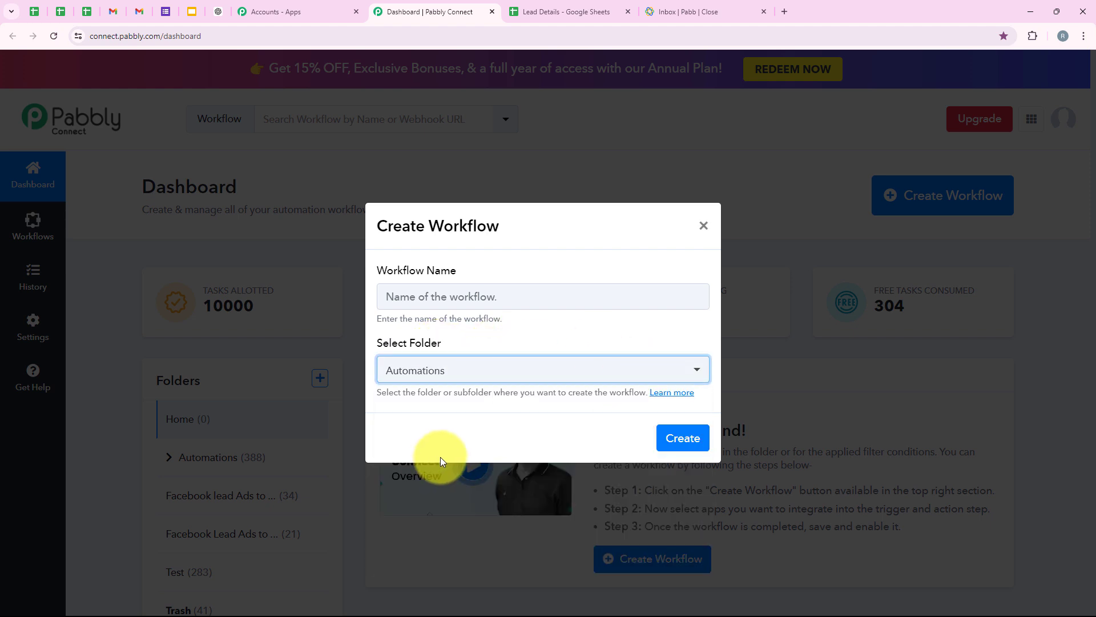
pyautogui.click(468, 303)
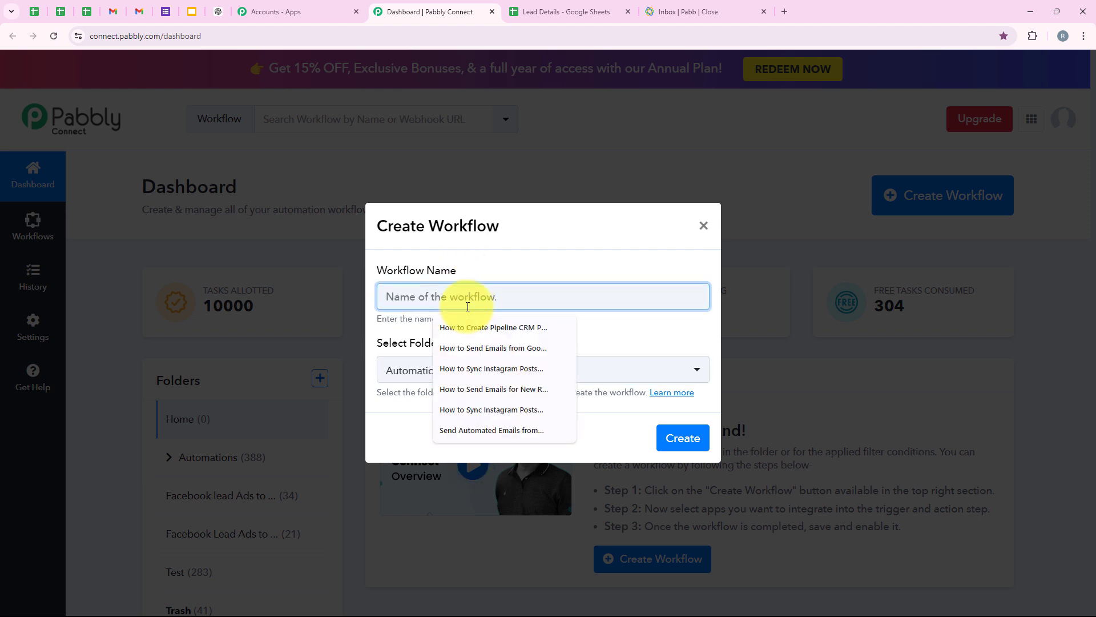
pyautogui.write('How to Create Close Lead from New Google Sheets Tables Row')
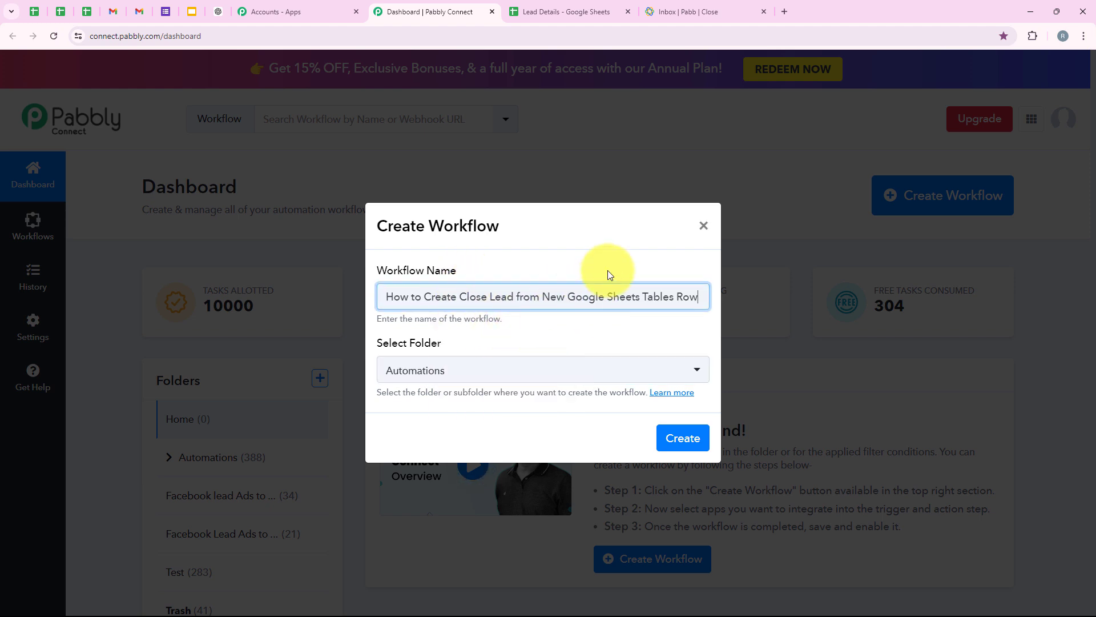
pyautogui.click(678, 446)
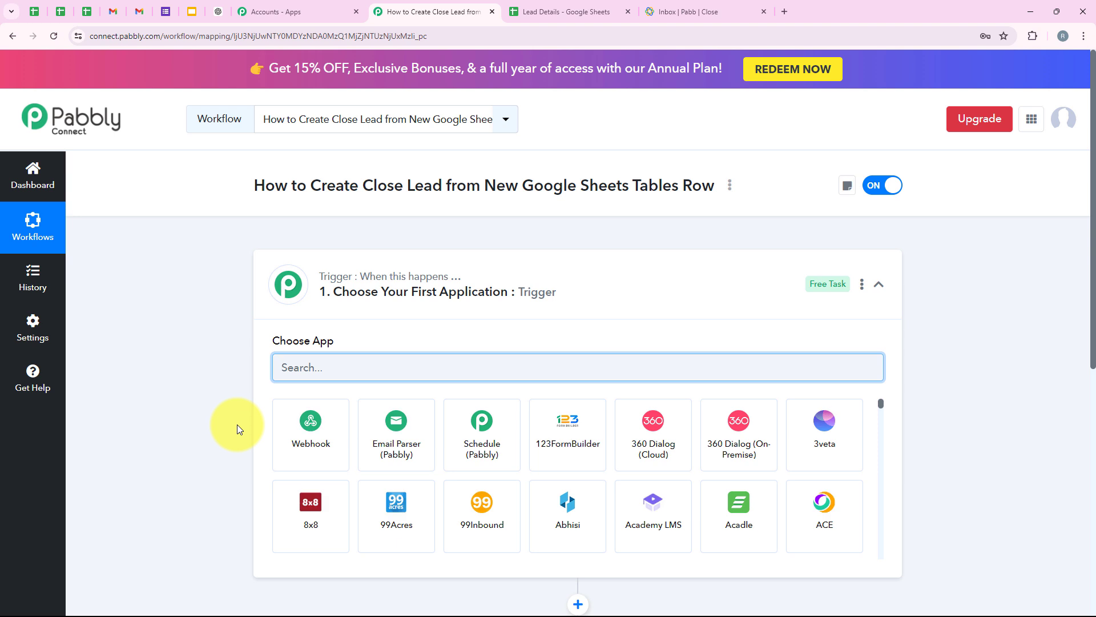
# Choose Google Sheets as the workflow's trigger app.
pyautogui.click(291, 286)
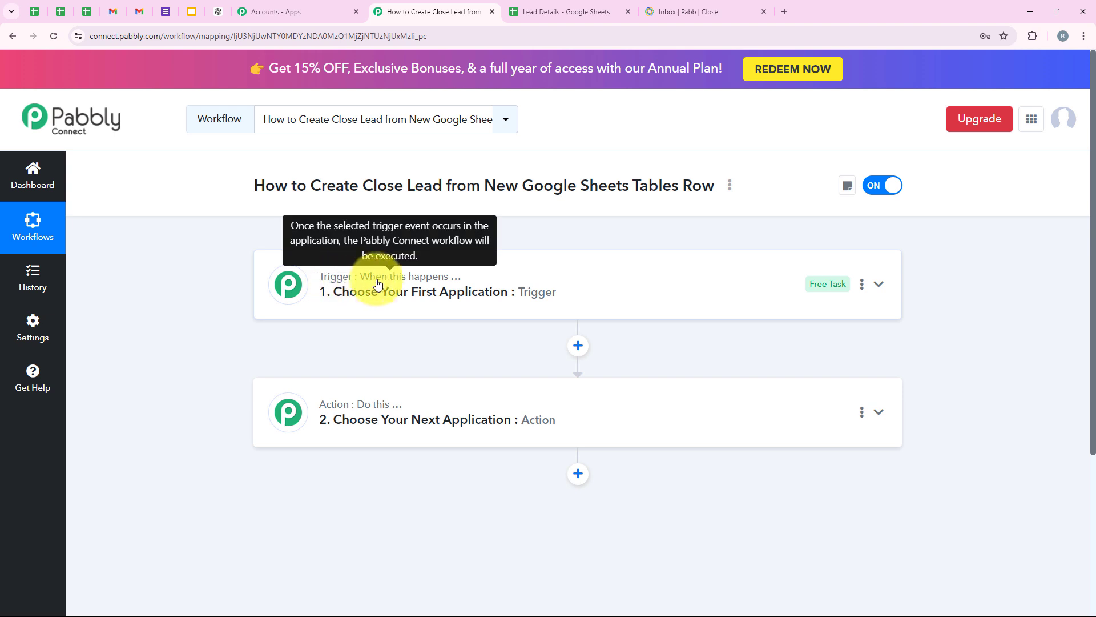
pyautogui.moveTo(346, 412)
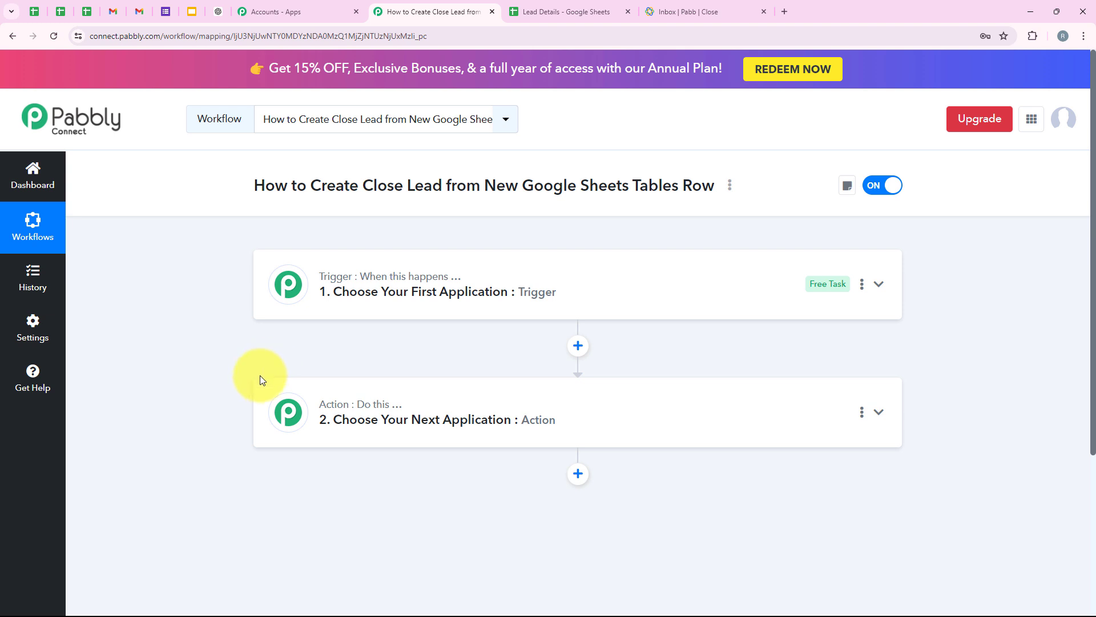
pyautogui.click(353, 292)
pyautogui.click(382, 362)
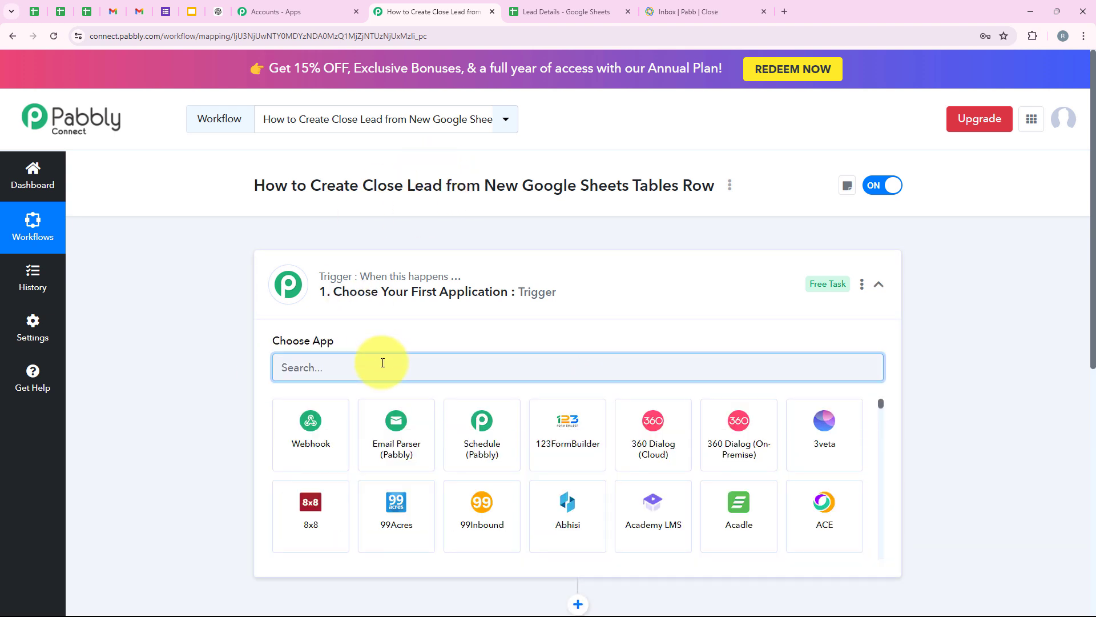
pyautogui.write('Googl')
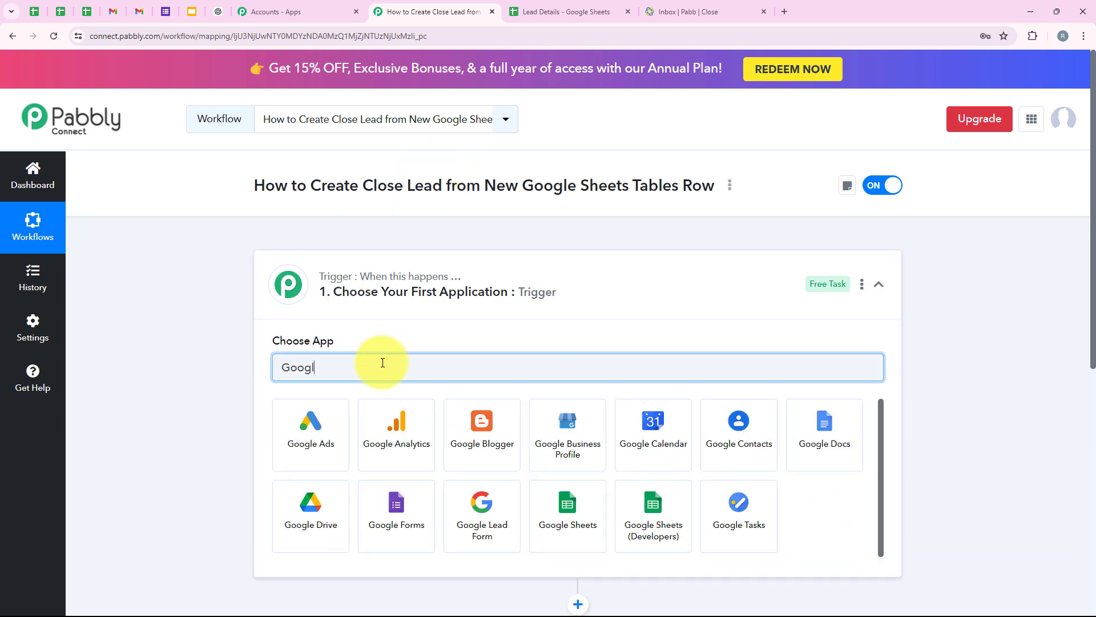
pyautogui.write('e Sheets')
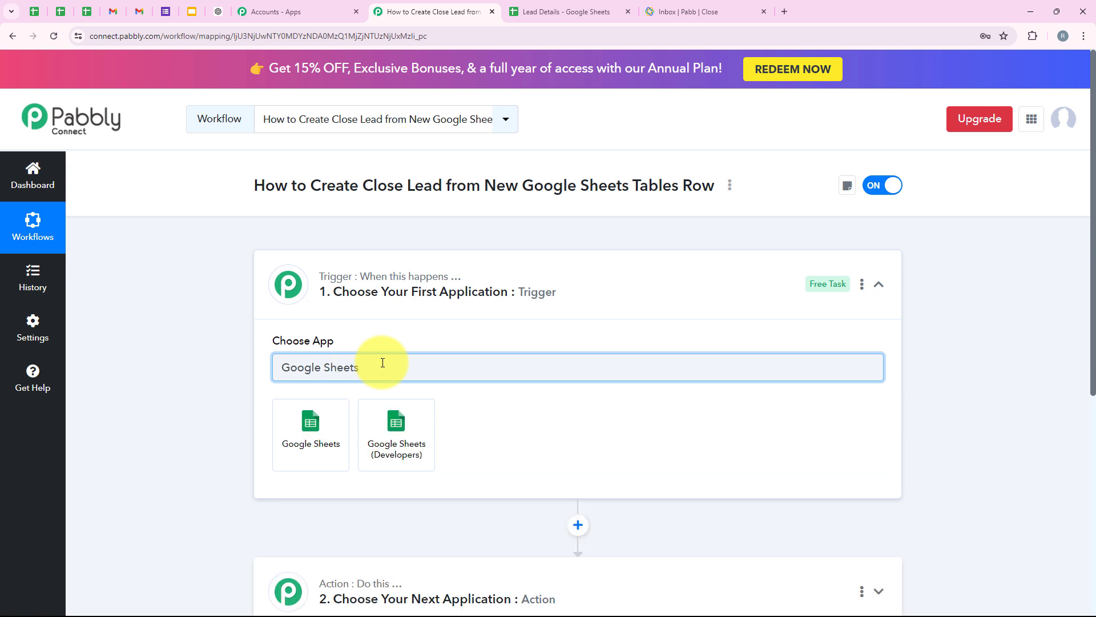
pyautogui.moveTo(382, 362); pyautogui.dragTo(302, 379)
pyautogui.click(297, 452)
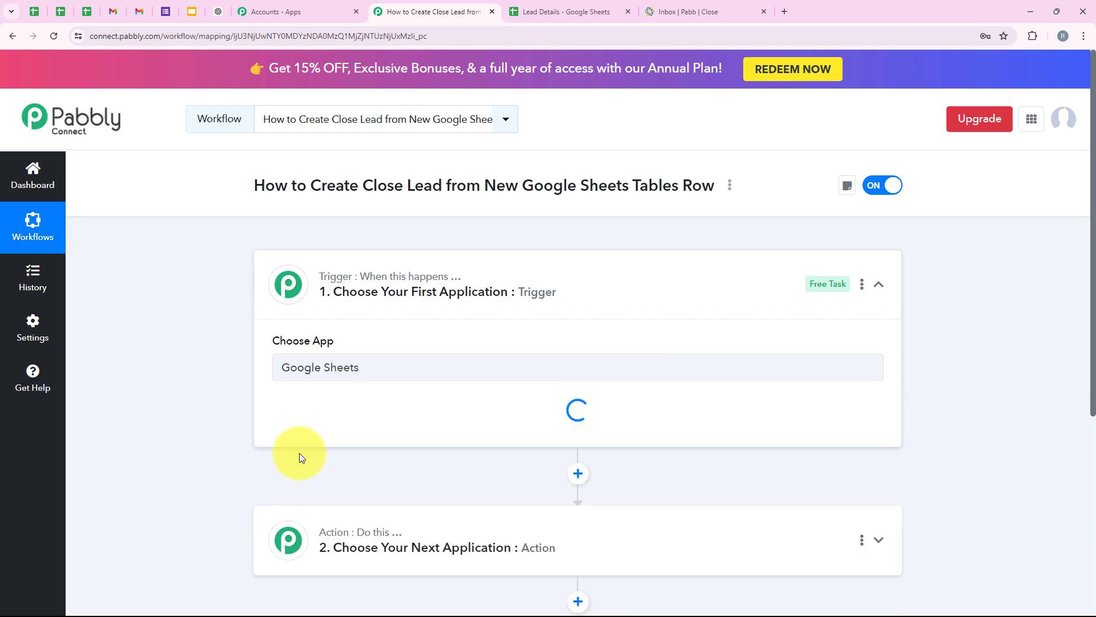
# Set the trigger event to New or Updated Spreadsheet Row and copy its webhook URL.
pyautogui.moveTo(318, 416); pyautogui.dragTo(350, 423)
pyautogui.click(348, 425)
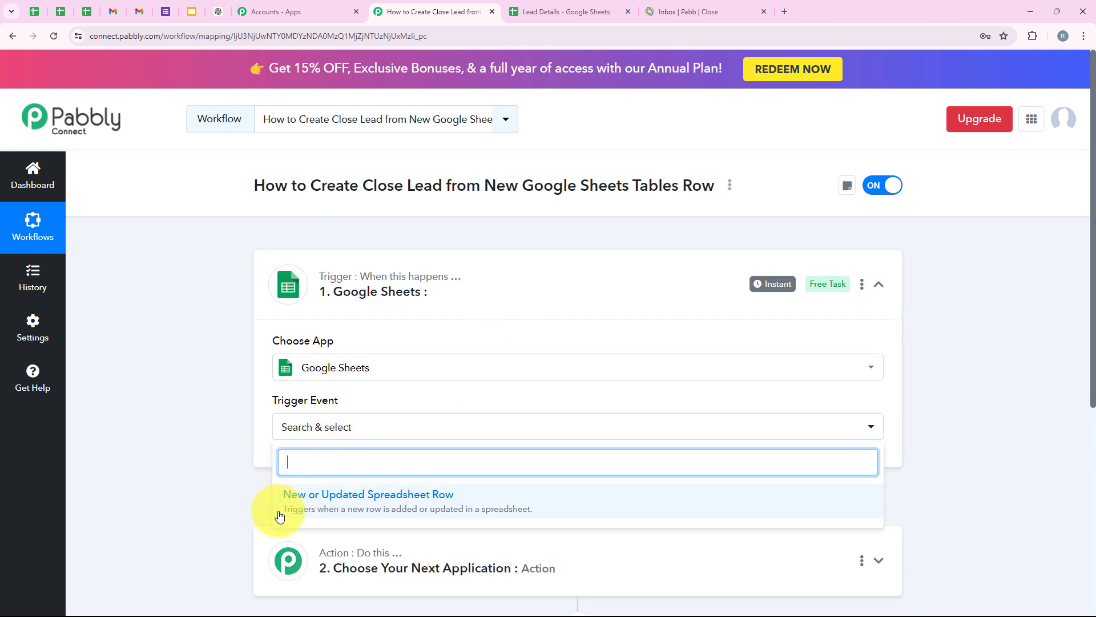
pyautogui.click(314, 502)
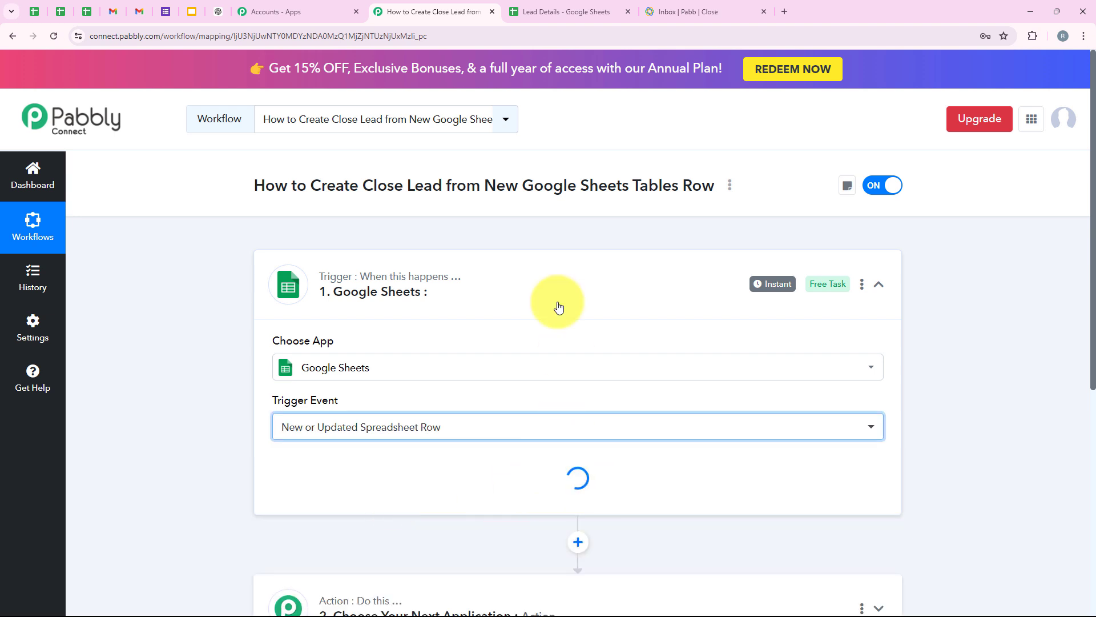
pyautogui.scroll(-1, 395, 395)
pyautogui.scroll(-4, 397, 400)
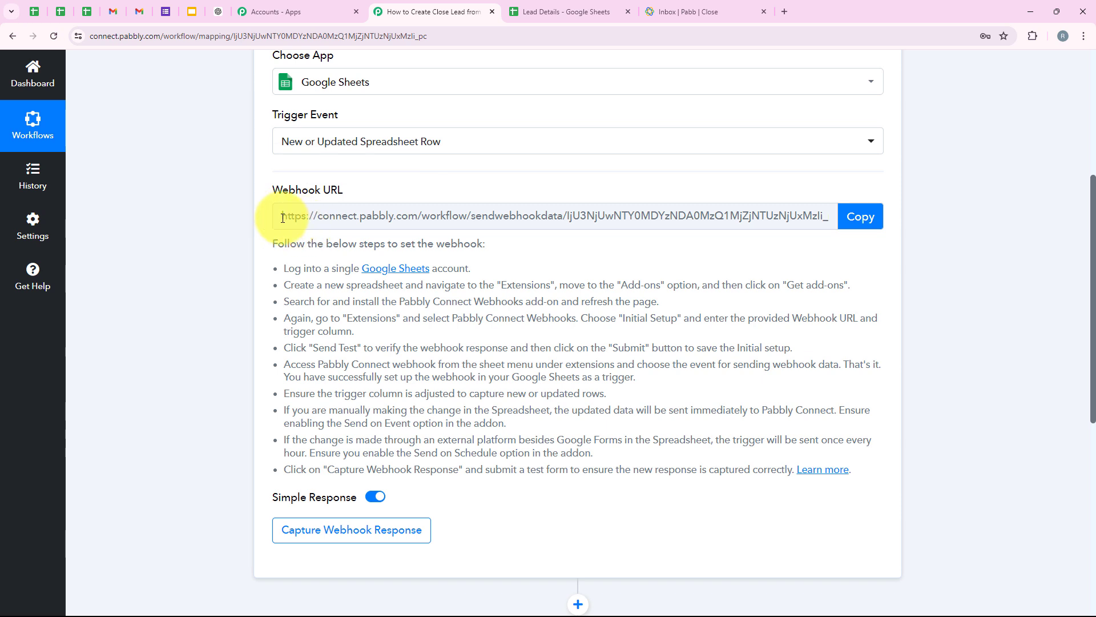
pyautogui.click(282, 219)
pyautogui.click(865, 216)
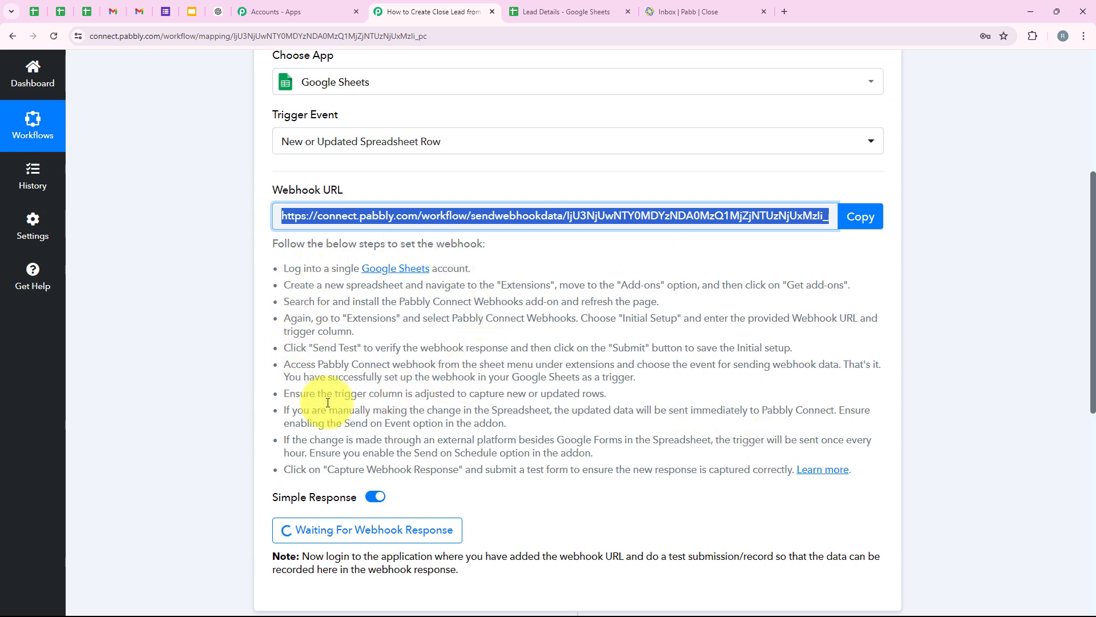
pyautogui.click(511, 6)
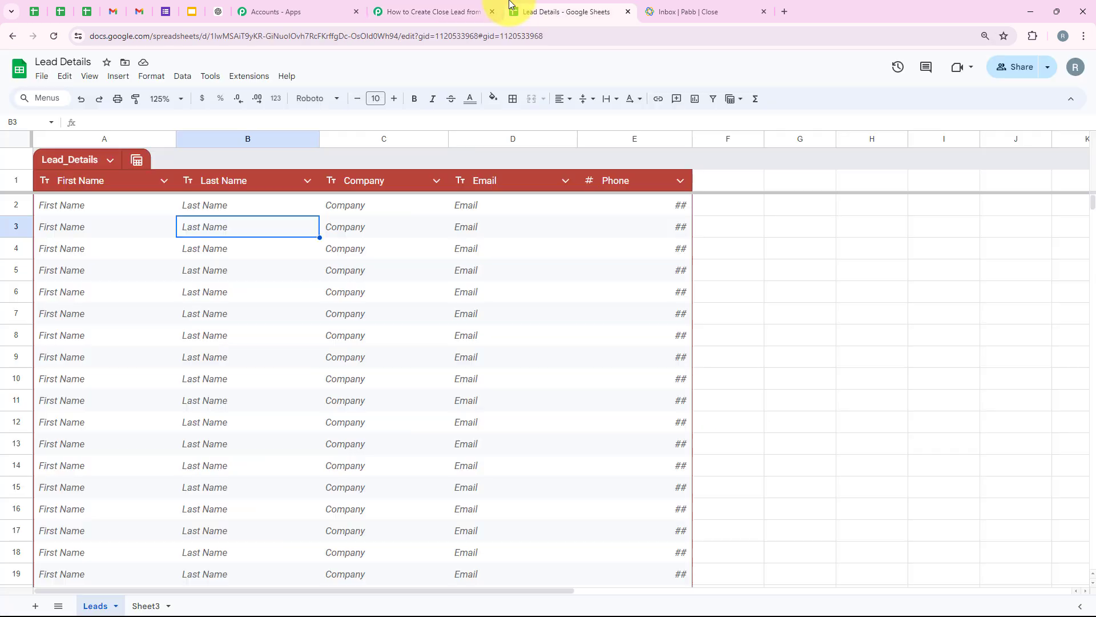
# Confirm the Pabbly Connect Webhooks add-on is installed via the Marketplace, then reload the spreadsheet.
pyautogui.click(249, 77)
pyautogui.moveTo(258, 95)
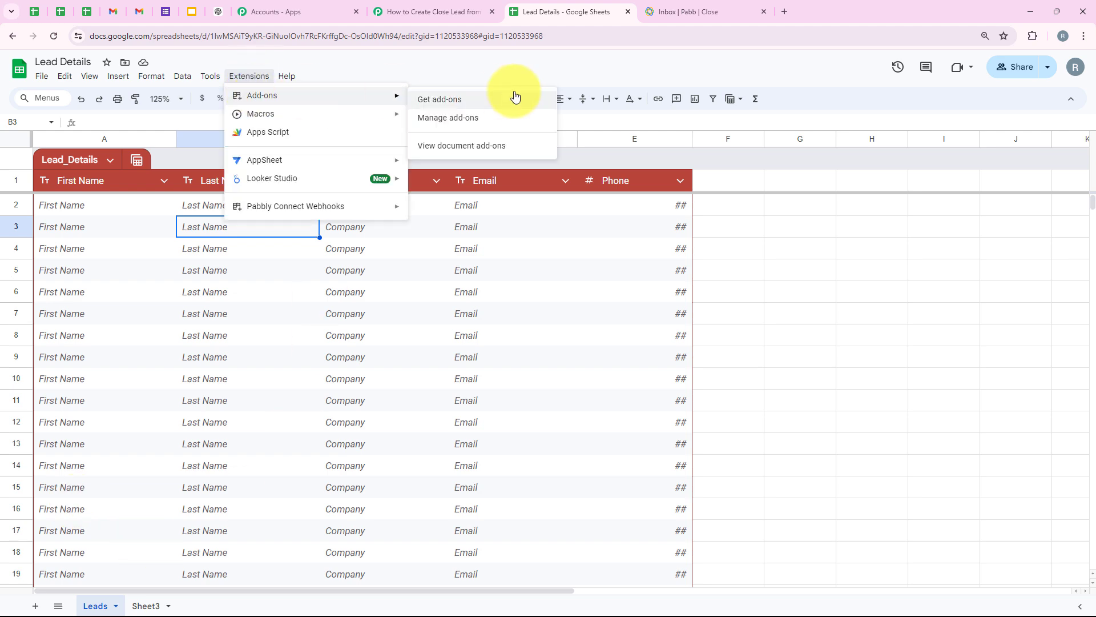
pyautogui.click(456, 100)
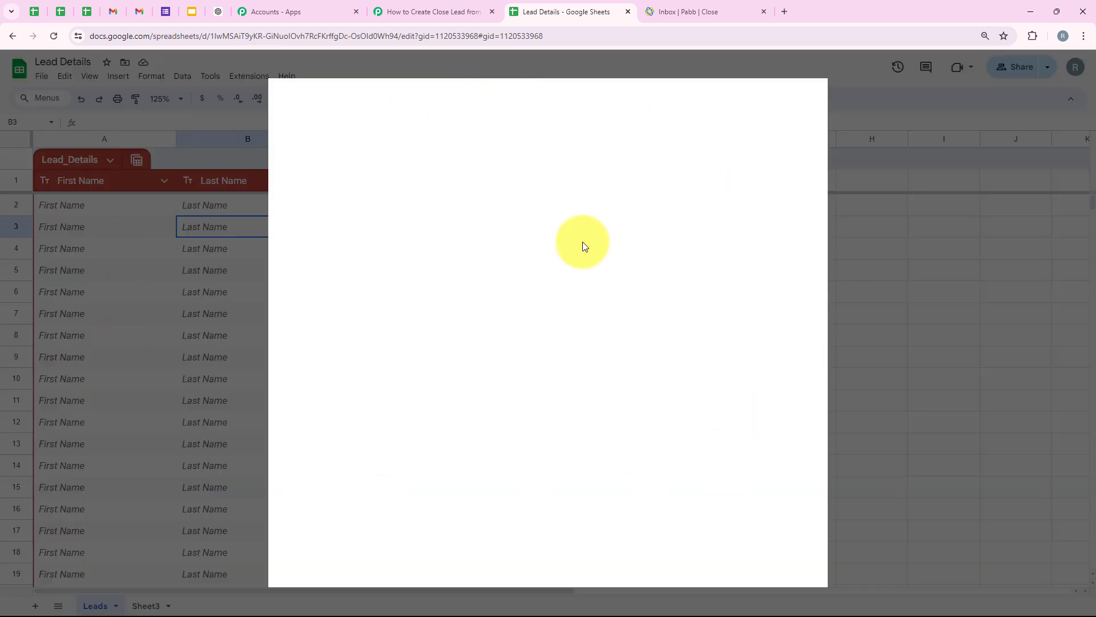
pyautogui.click(589, 94)
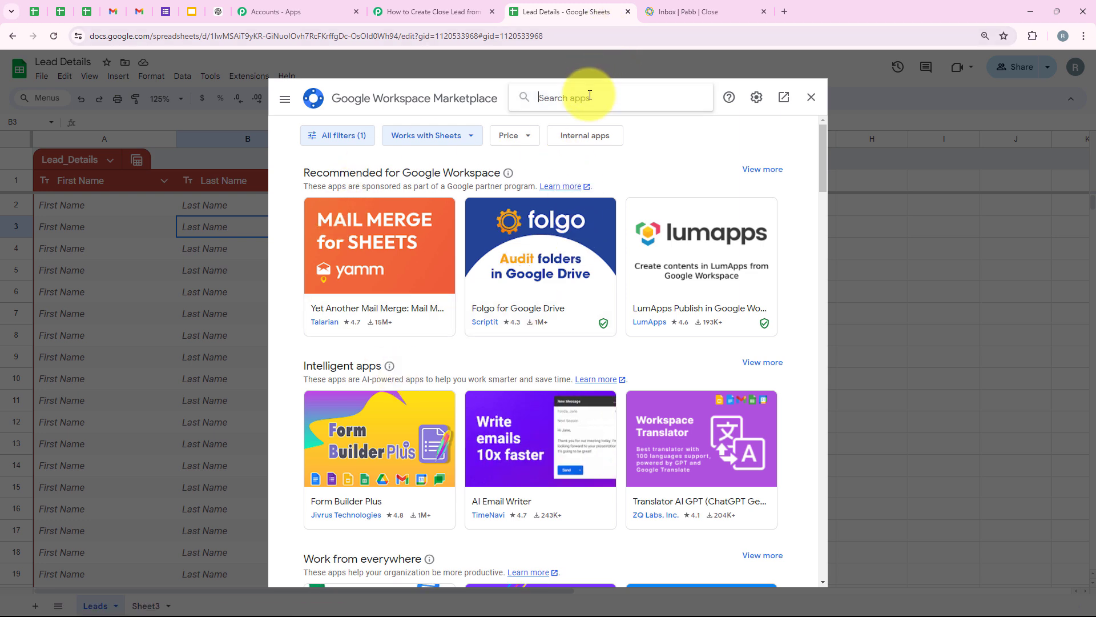
pyautogui.write('Pabbly')
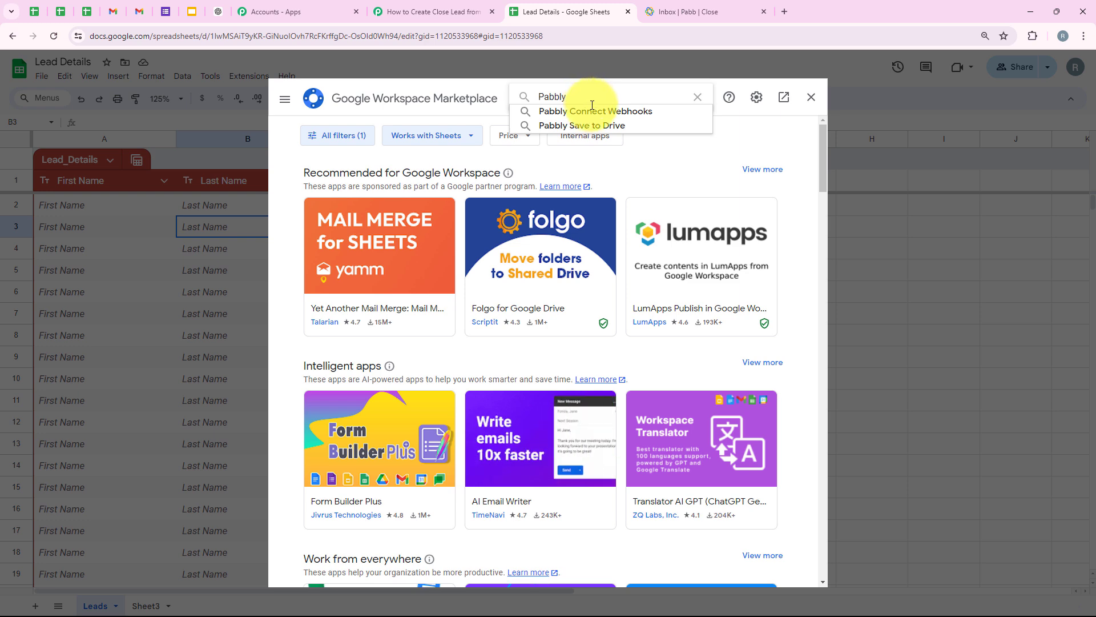
pyautogui.click(593, 111)
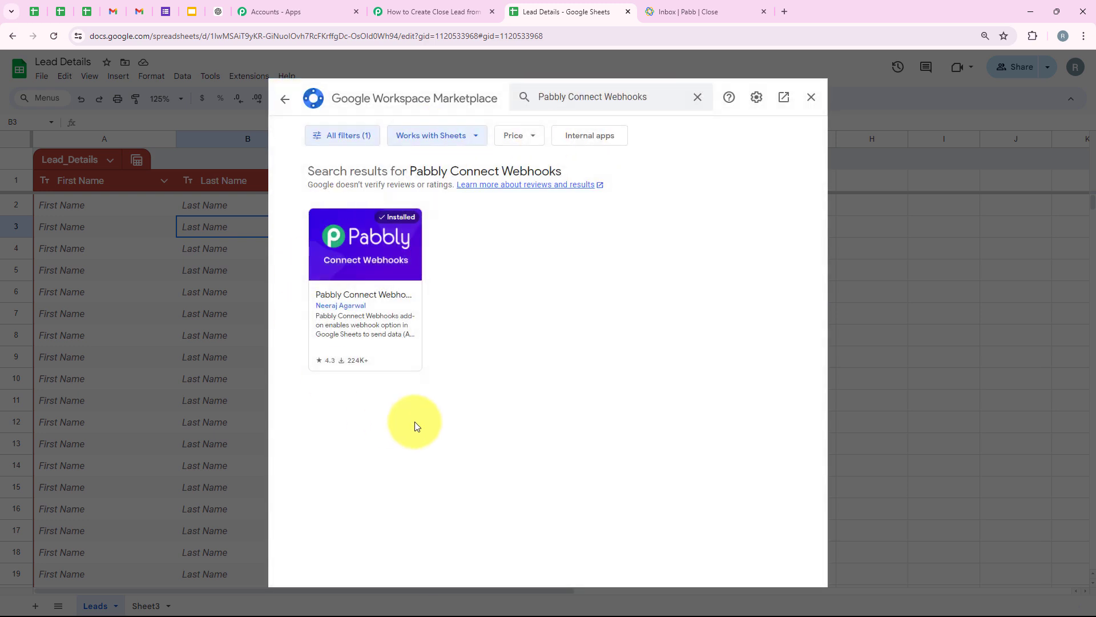
pyautogui.click(371, 246)
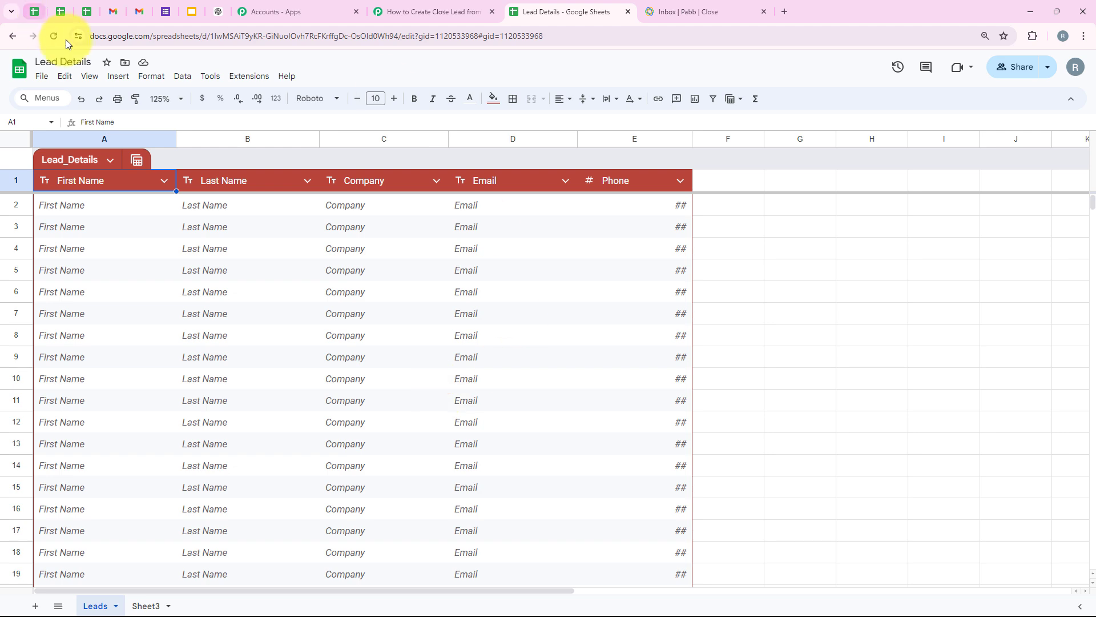
pyautogui.click(55, 36)
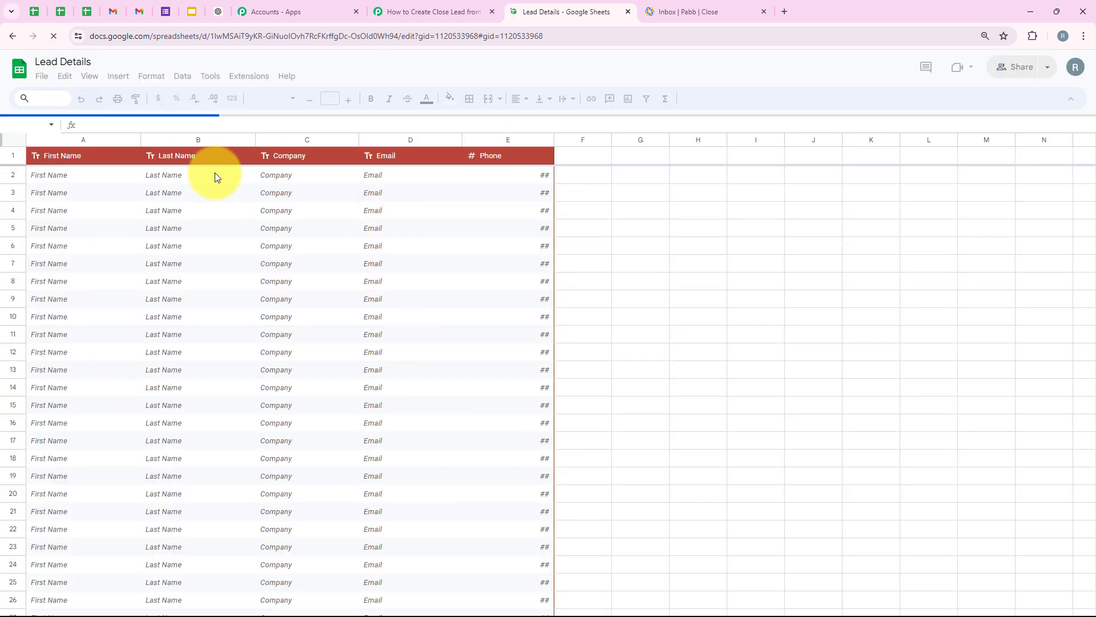
# Zoom the sheet to 150% and open the Pabbly Connect Webhooks Initial Setup dialog.
pyautogui.click(174, 98)
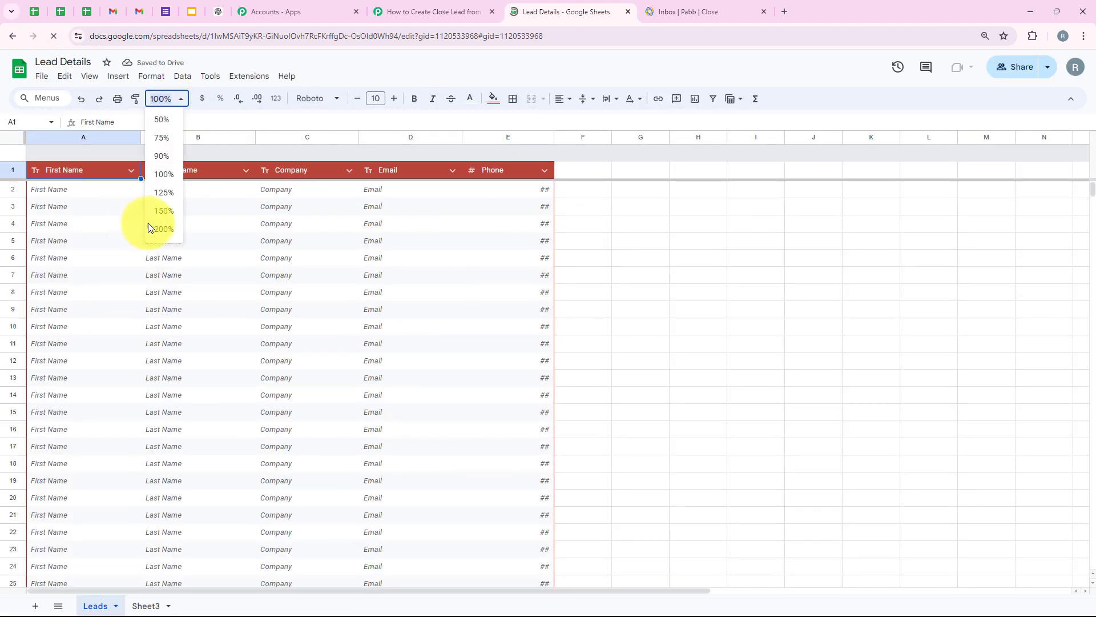
pyautogui.click(163, 211)
pyautogui.click(248, 76)
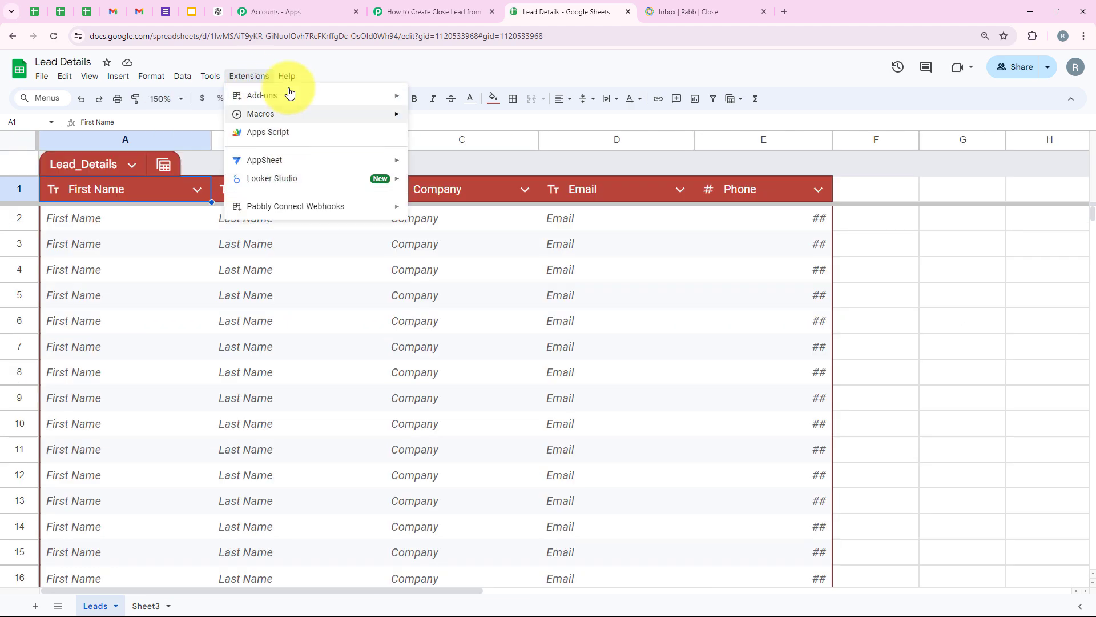
pyautogui.moveTo(319, 210)
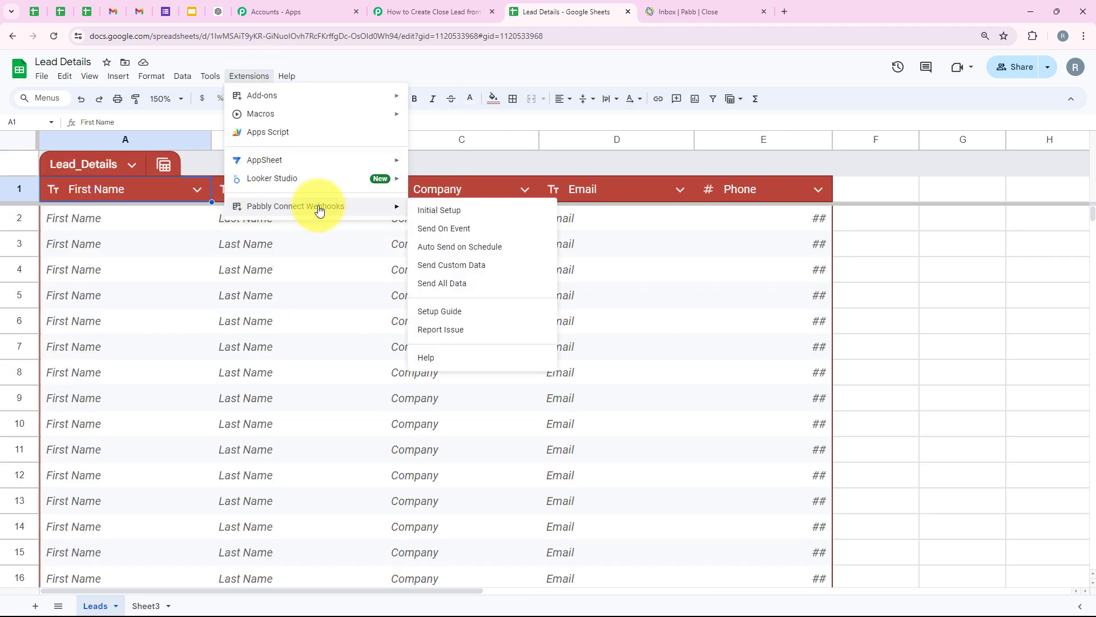
pyautogui.click(452, 212)
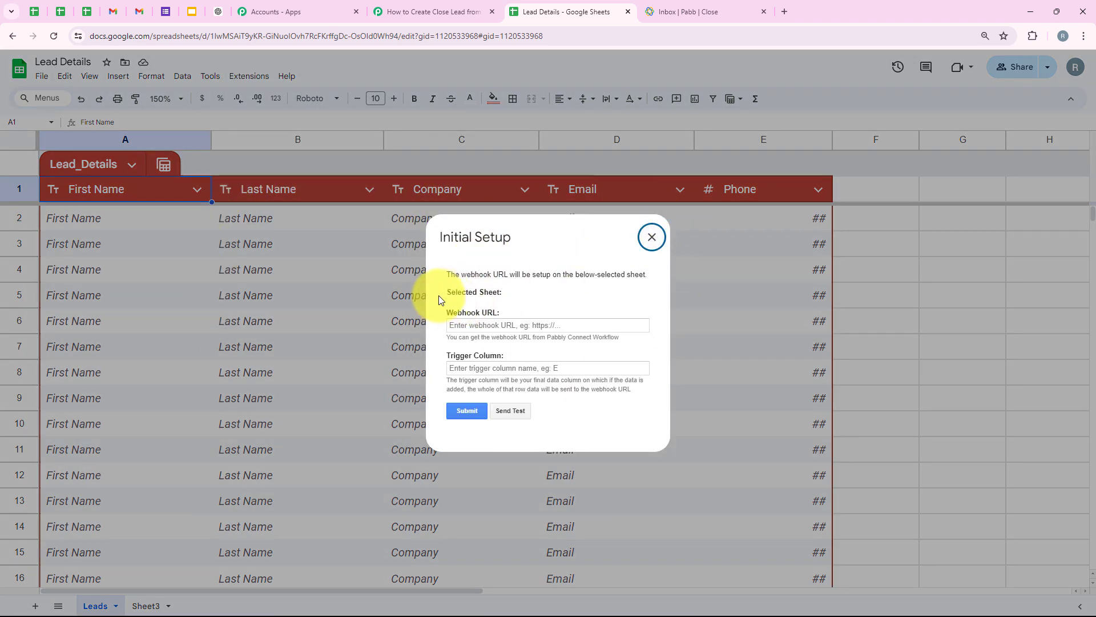
pyautogui.tripleClick(457, 292)
pyautogui.tripleClick(491, 313)
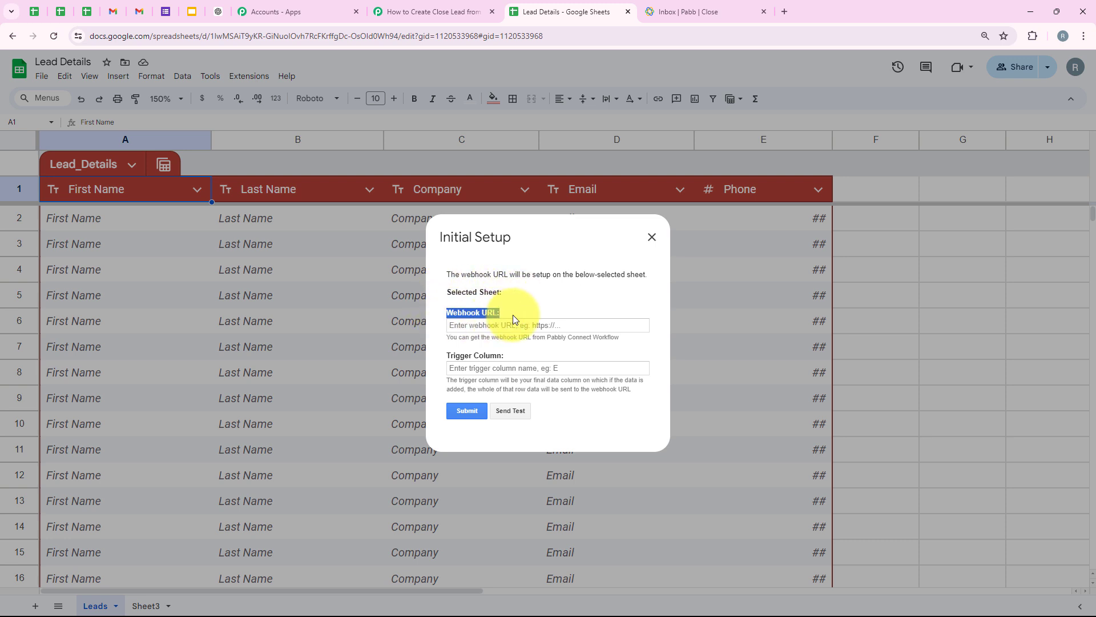
pyautogui.click(509, 354)
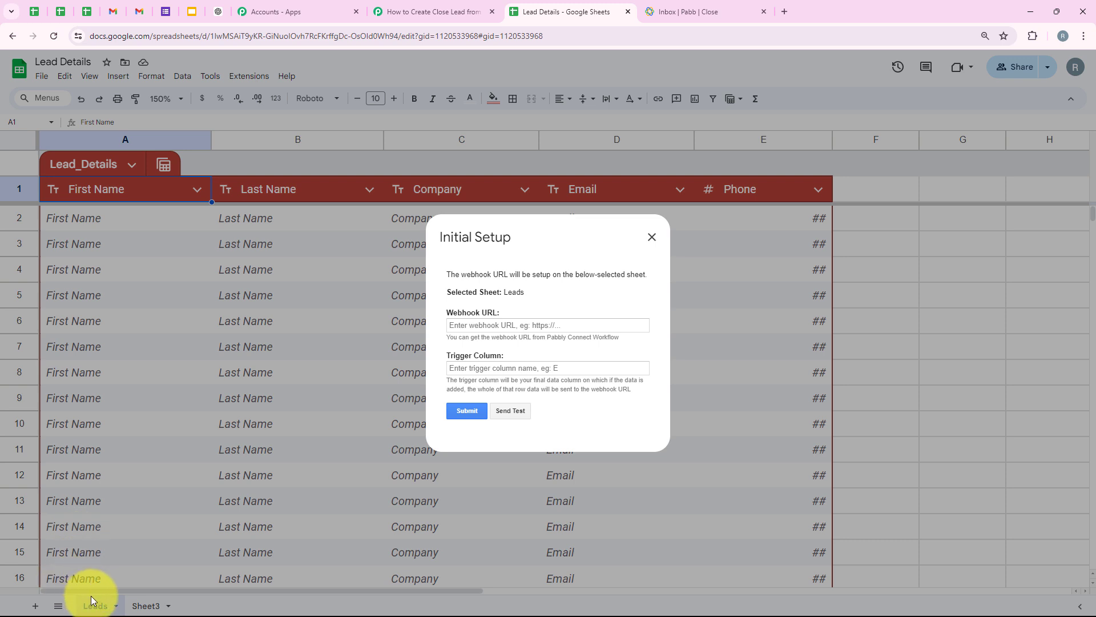
# Paste the webhook URL, set trigger column E, and submit the setup successfully.
pyautogui.click(516, 325)
pyautogui.rightClick(516, 325)
pyautogui.click(547, 430)
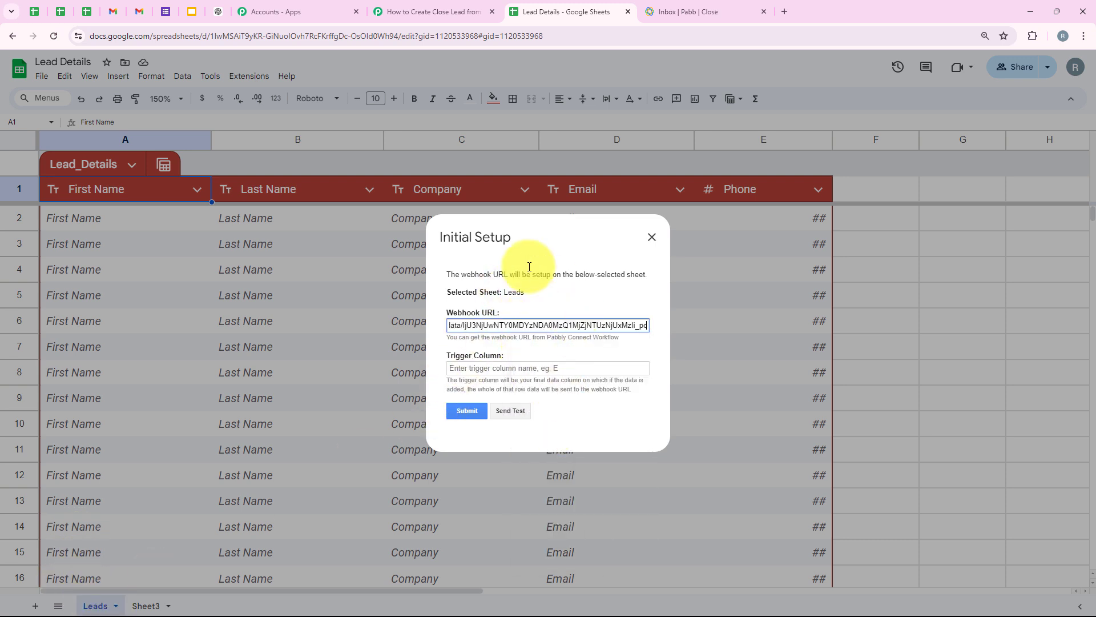
pyautogui.click(499, 370)
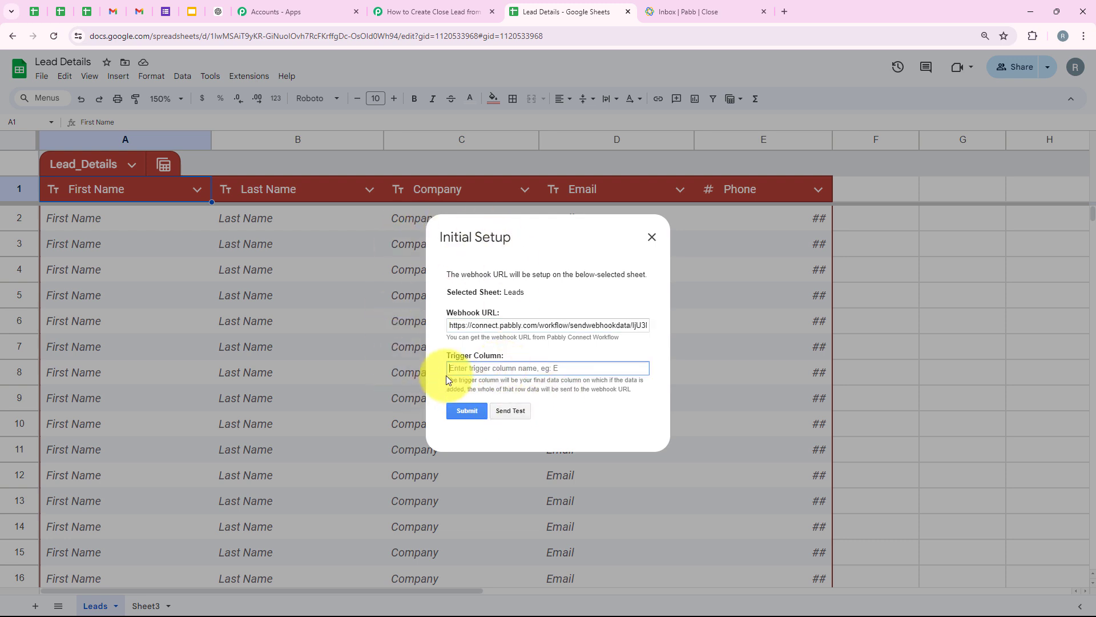
pyautogui.click(501, 355)
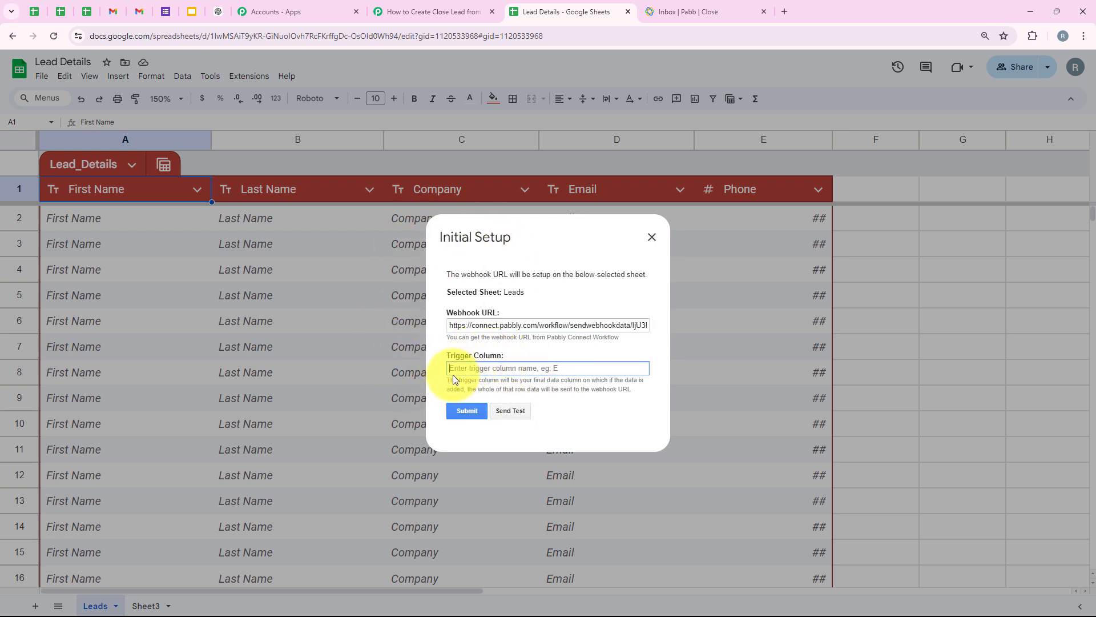
pyautogui.moveTo(446, 380); pyautogui.dragTo(588, 381)
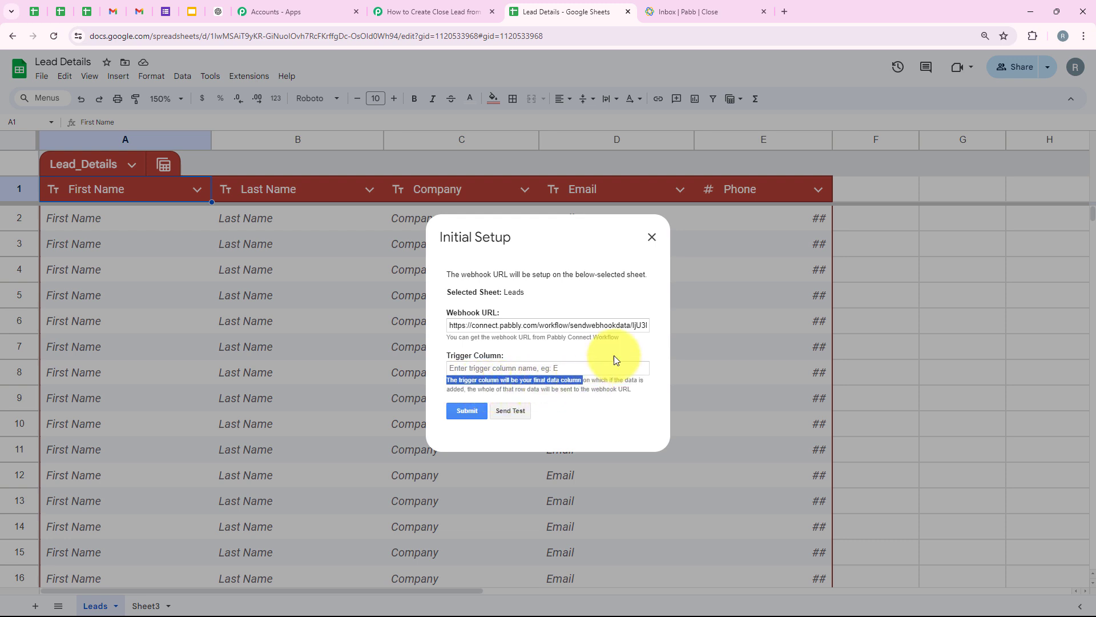
pyautogui.click(574, 368)
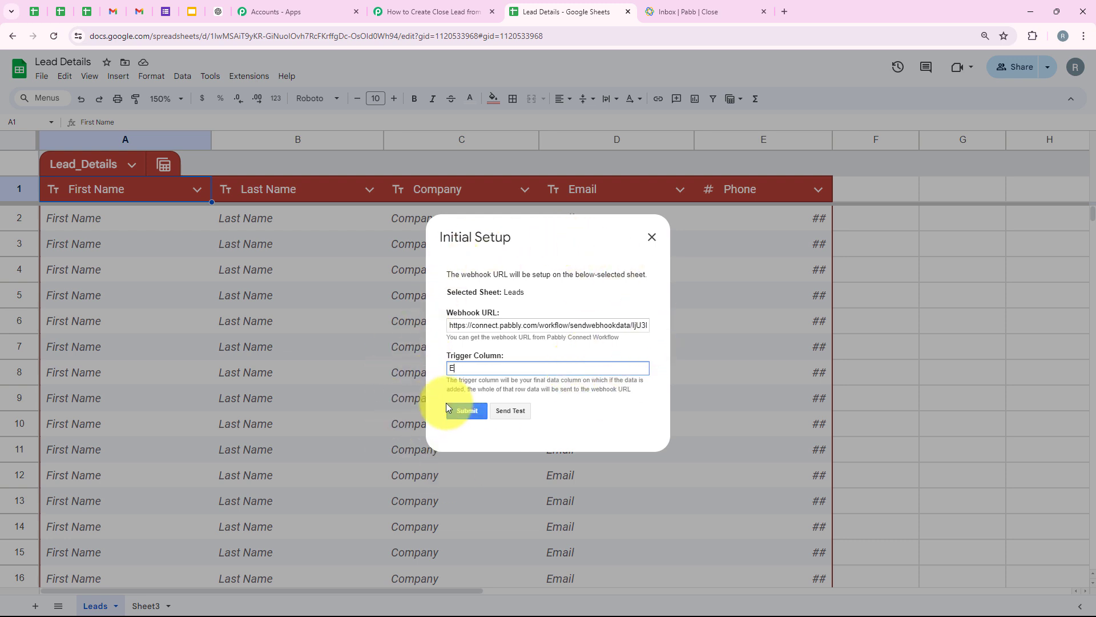
pyautogui.click(464, 413)
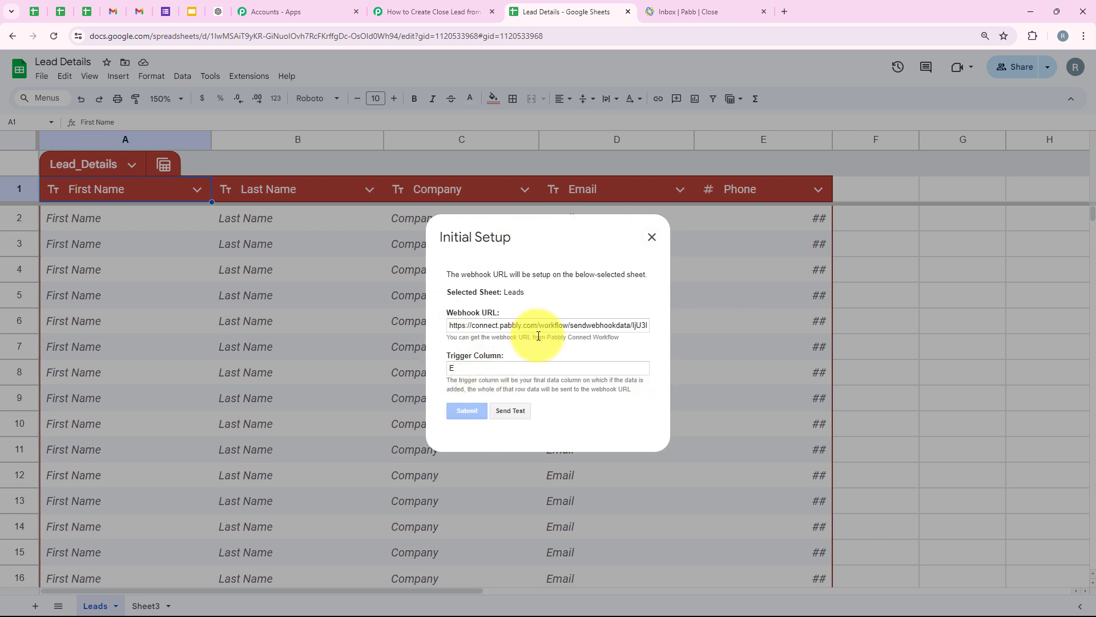
pyautogui.scroll(-1, 491, 383)
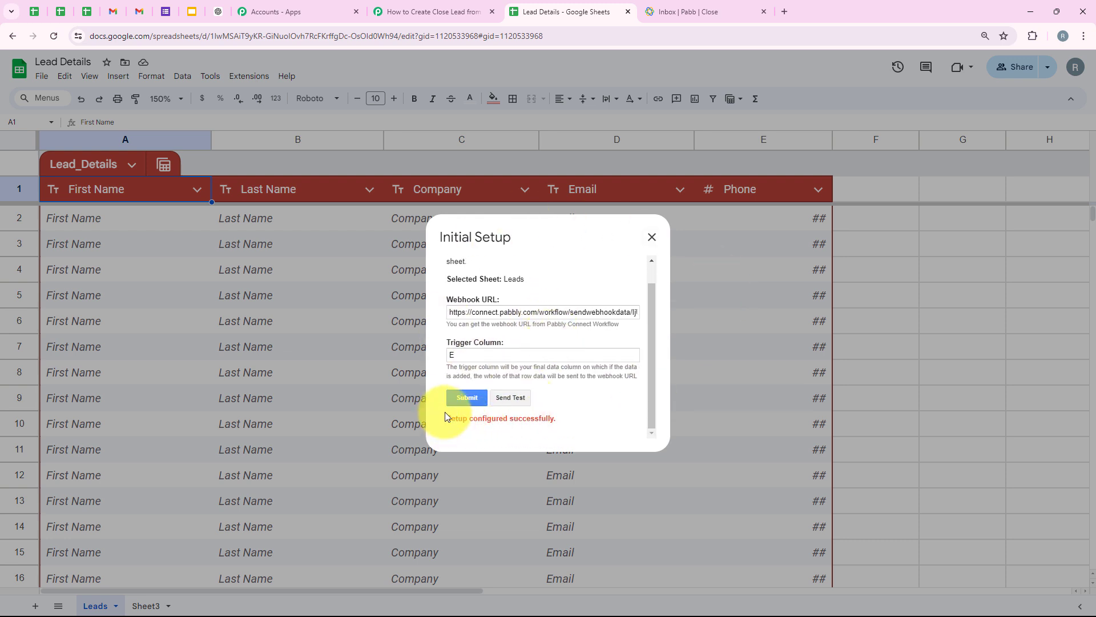
pyautogui.moveTo(446, 413); pyautogui.dragTo(564, 421)
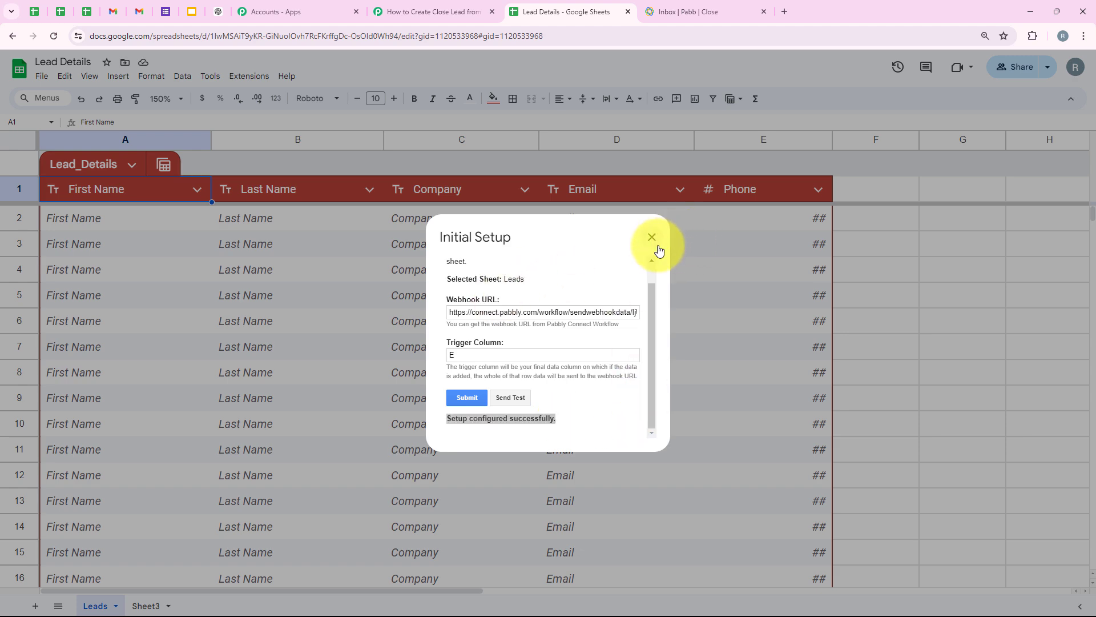
pyautogui.click(652, 238)
# Verify the Pabbly trigger shows Waiting For Webhook Response, then go back to the spreadsheet.
pyautogui.click(464, 11)
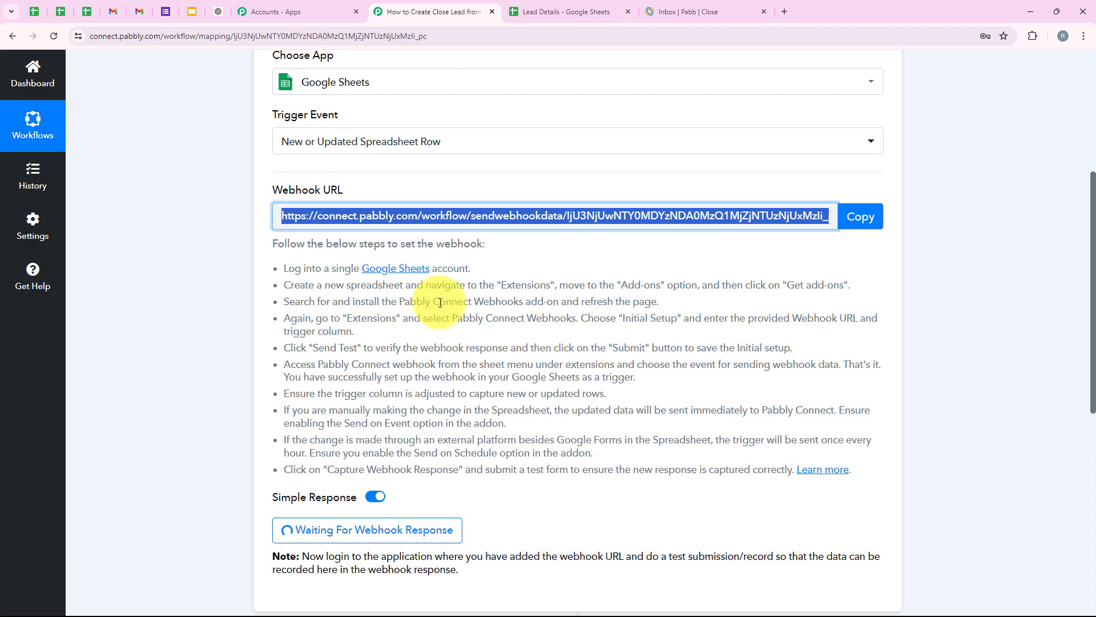
pyautogui.scroll(-1, 428, 307)
pyautogui.scroll(-3, 427, 307)
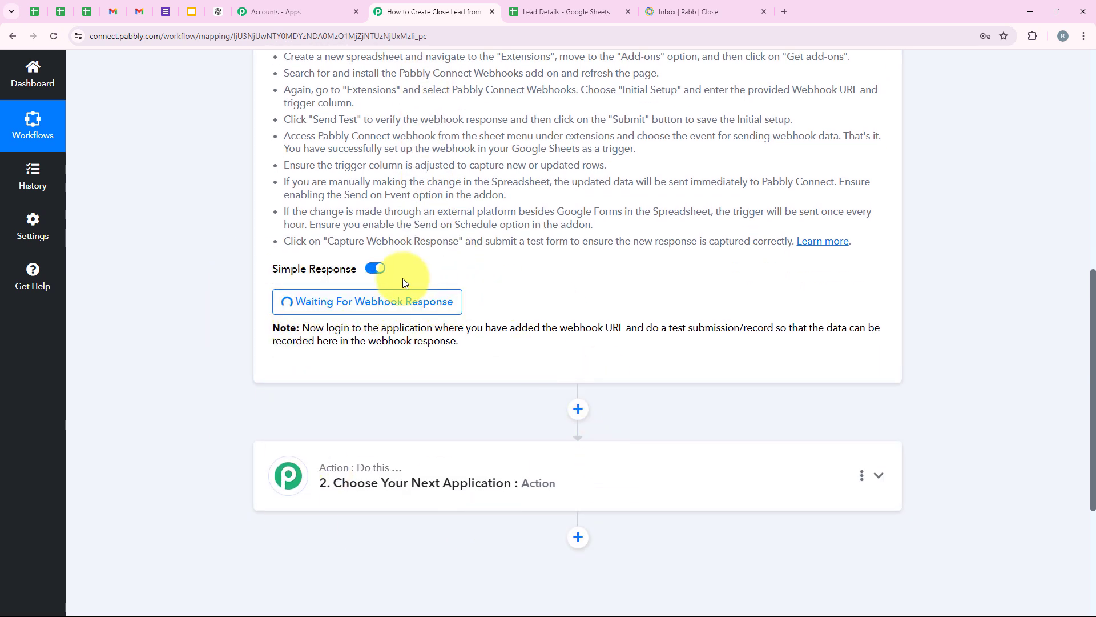
pyautogui.moveTo(644, 330); pyautogui.dragTo(770, 328)
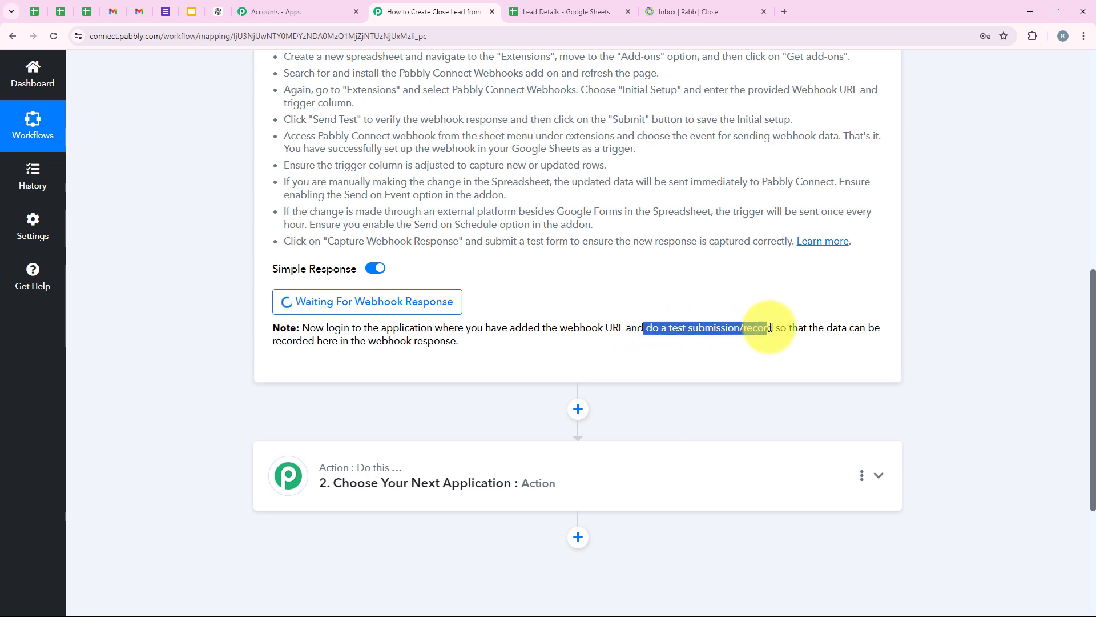
pyautogui.click(359, 342)
pyautogui.scroll(3, 392, 400)
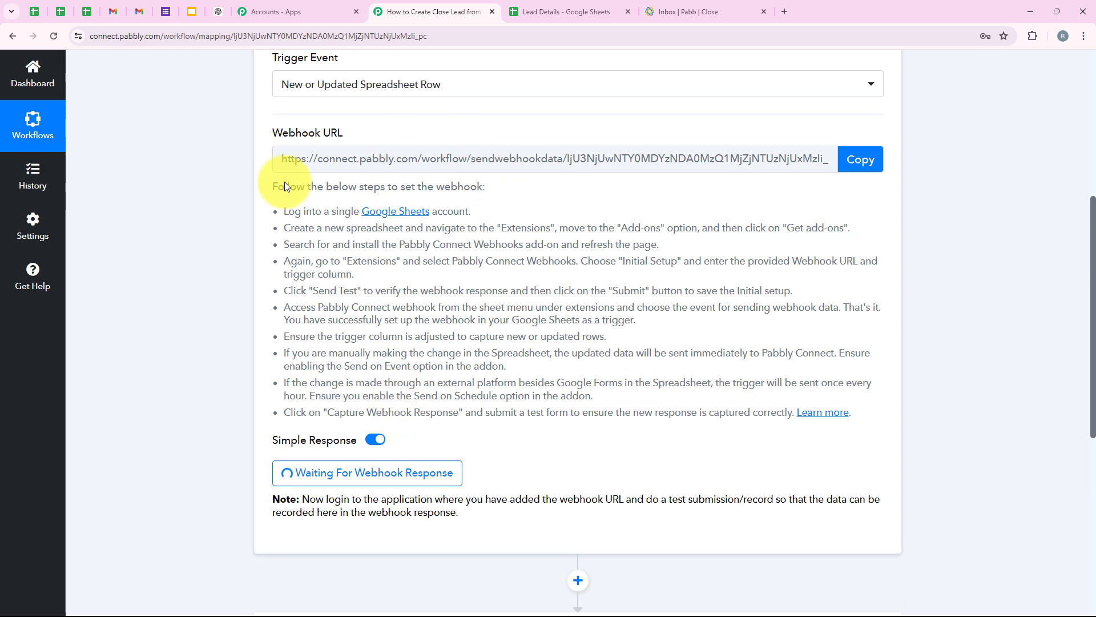
pyautogui.click(540, 10)
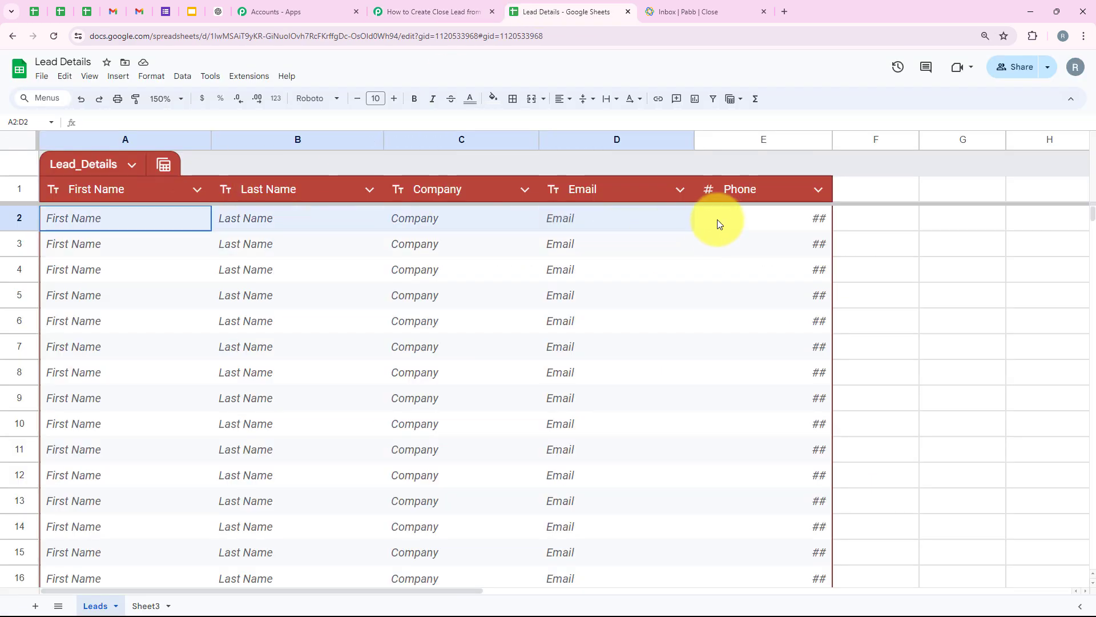
# Enable Send On Event under Extensions > Pabbly Connect Webhooks and verify its checkmark.
pyautogui.click(135, 321)
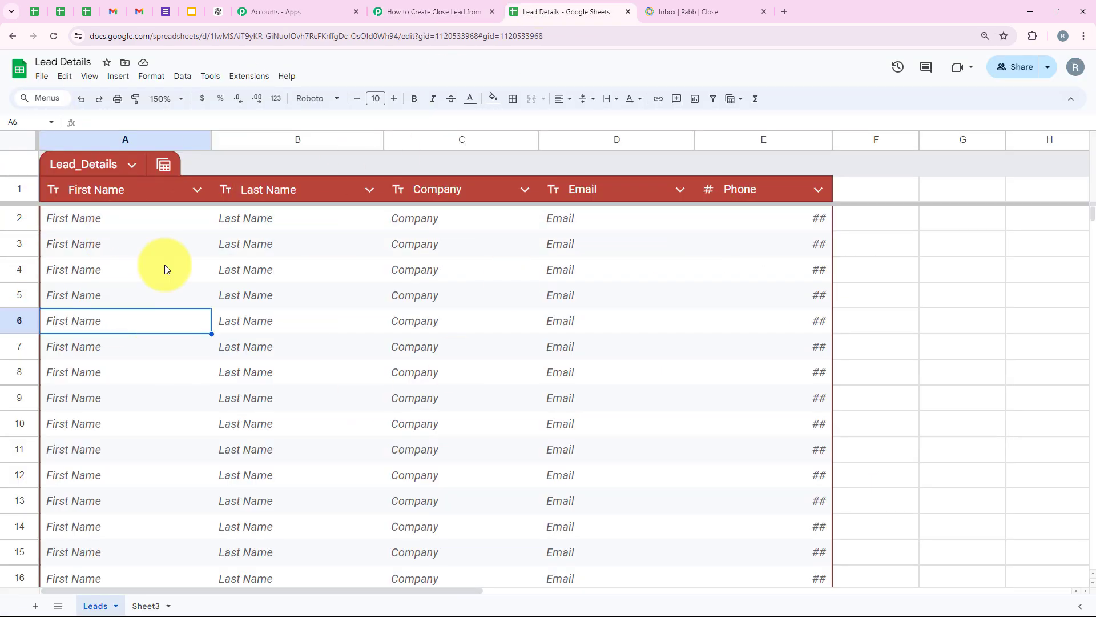
pyautogui.click(244, 76)
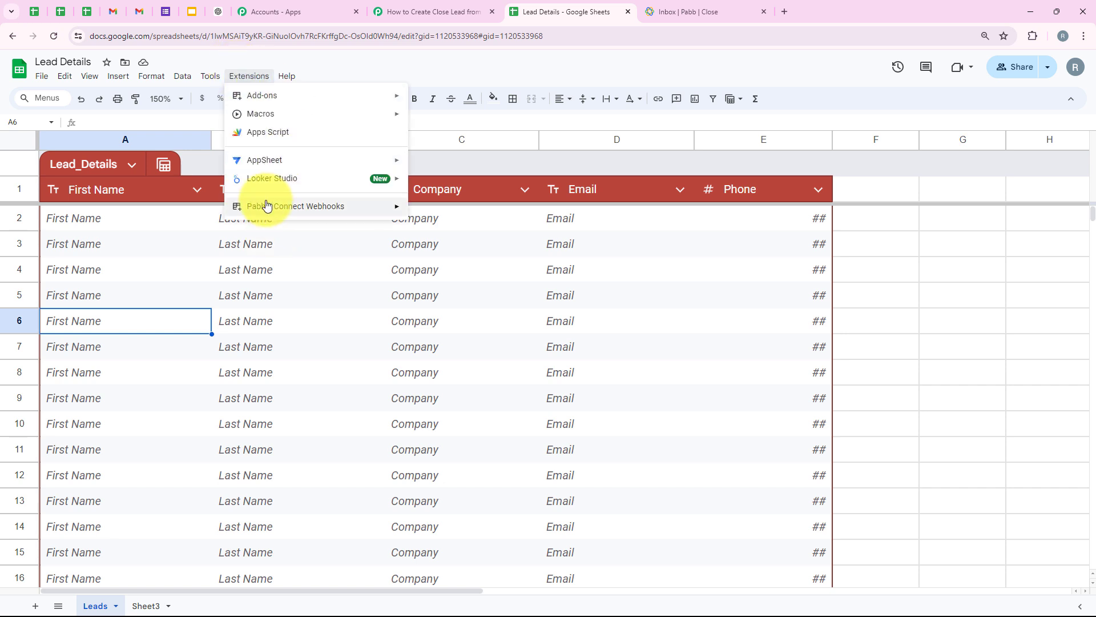
pyautogui.moveTo(267, 206)
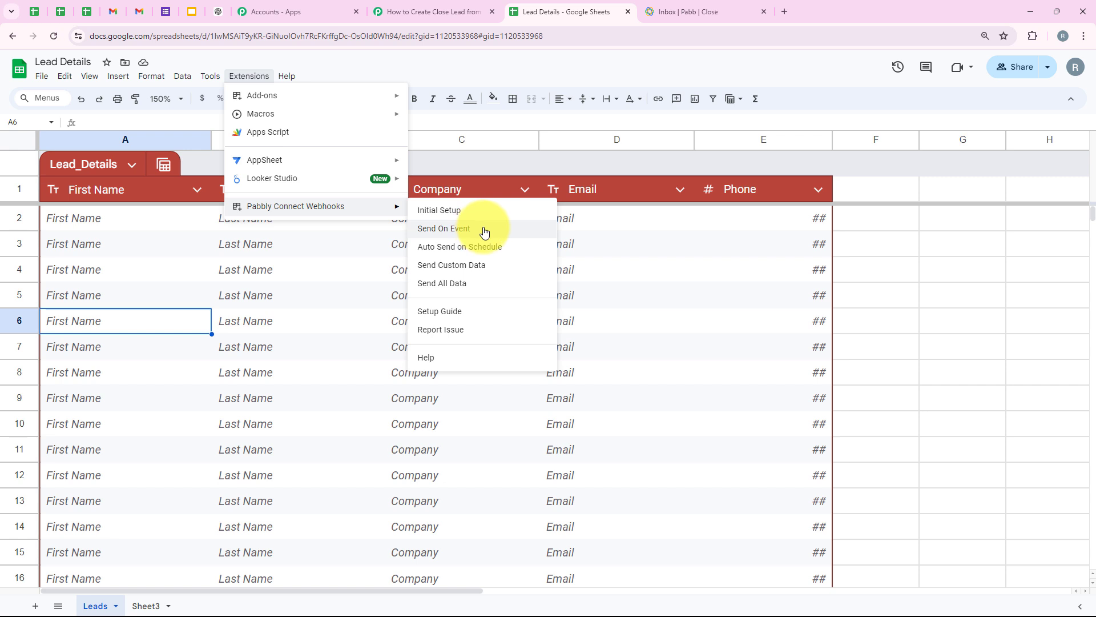
pyautogui.click(484, 231)
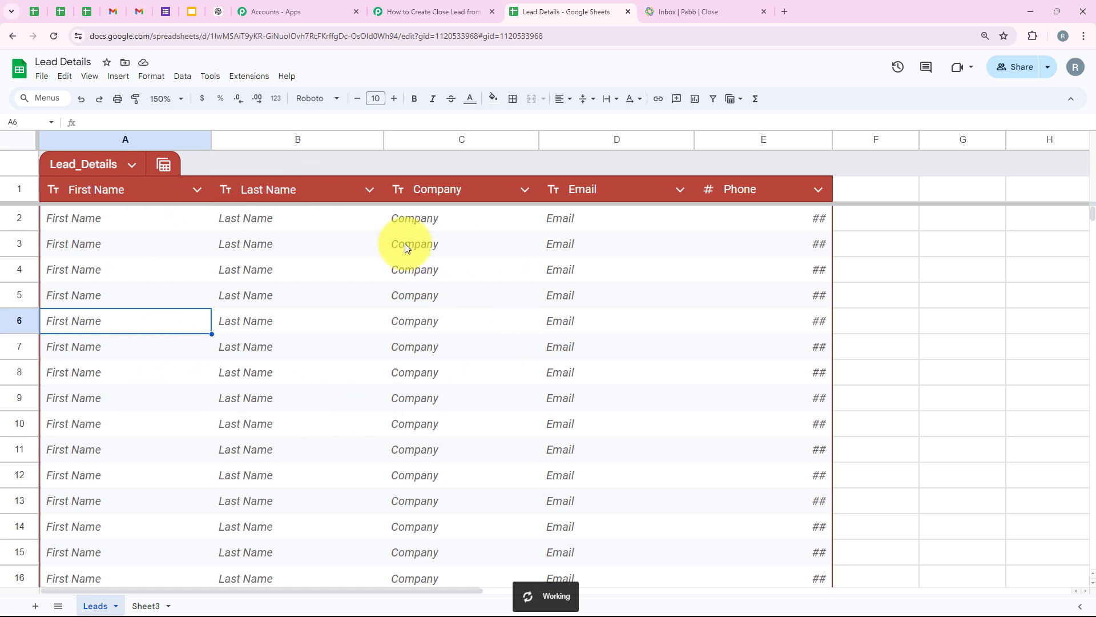
pyautogui.click(249, 73)
pyautogui.moveTo(255, 206)
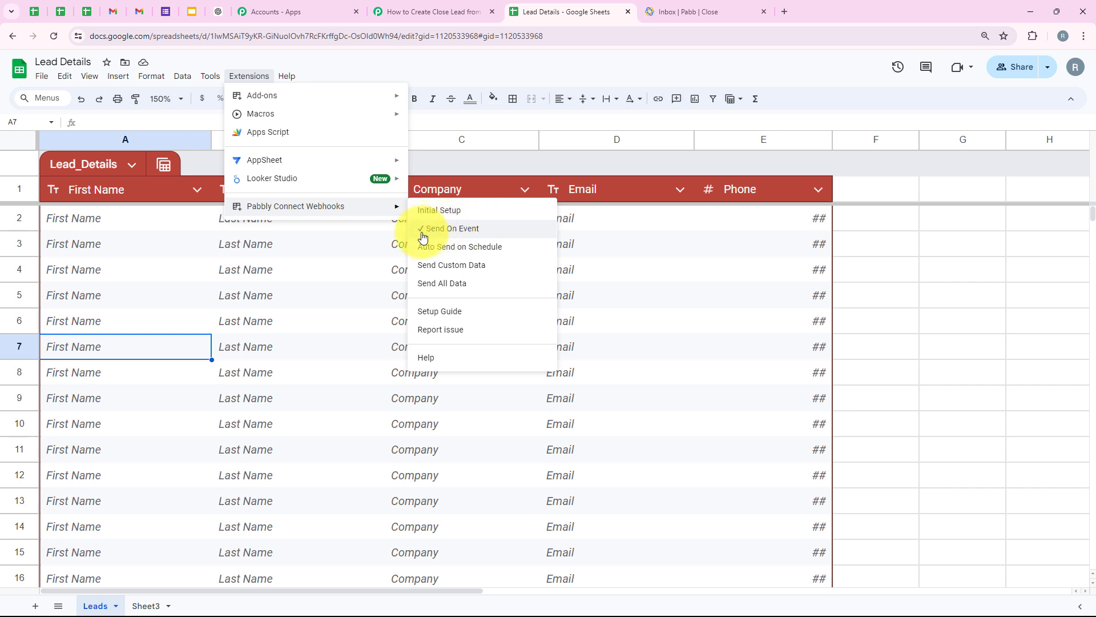
pyautogui.click(125, 245)
pyautogui.click(152, 214)
pyautogui.moveTo(440, 218); pyautogui.dragTo(103, 225)
# Enter first name Demo, last name User and company Pabbly Tuts in row 2.
pyautogui.write('Demo')
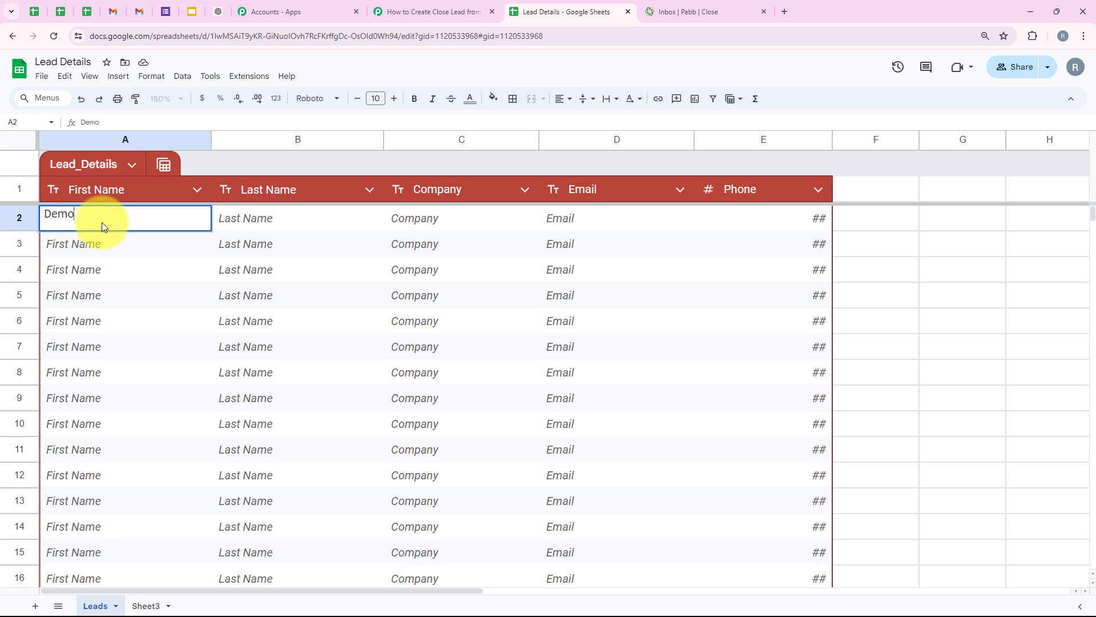
pyautogui.press('Tab')
pyautogui.write('User')
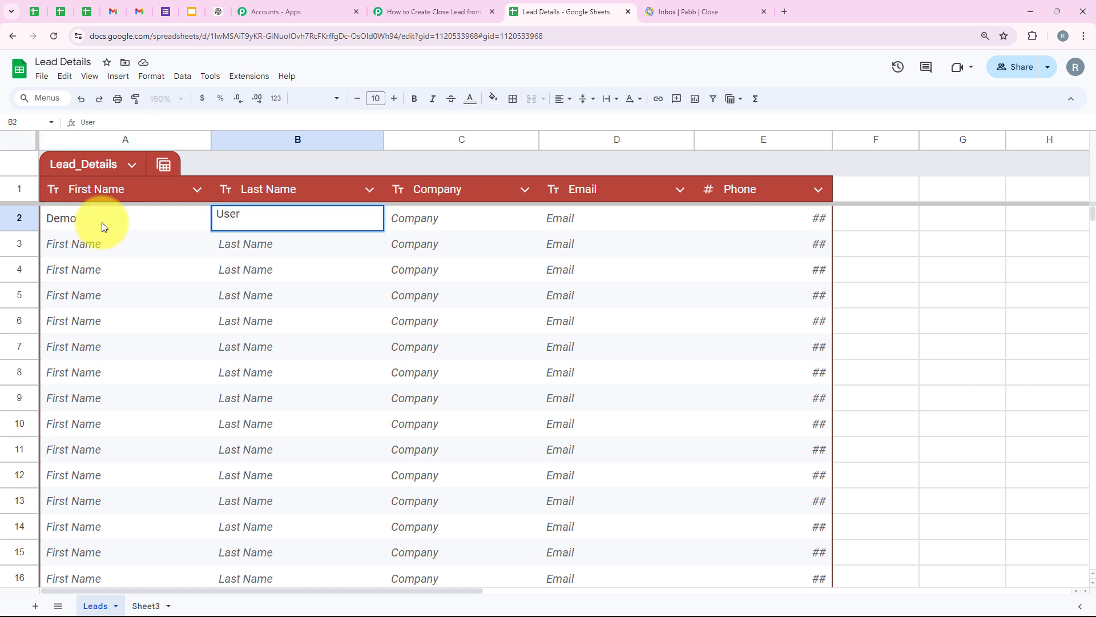
pyautogui.press('Tab')
pyautogui.write('P')
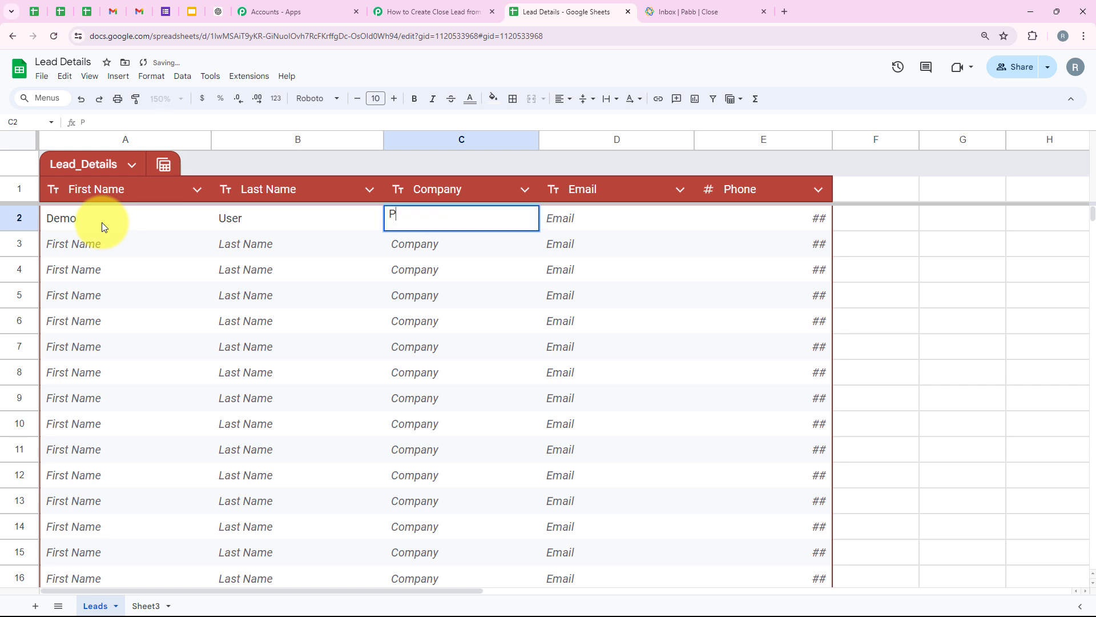
pyautogui.write('abbly')
pyautogui.press('BackSpace')
pyautogui.write('ts')
pyautogui.press('Tab')
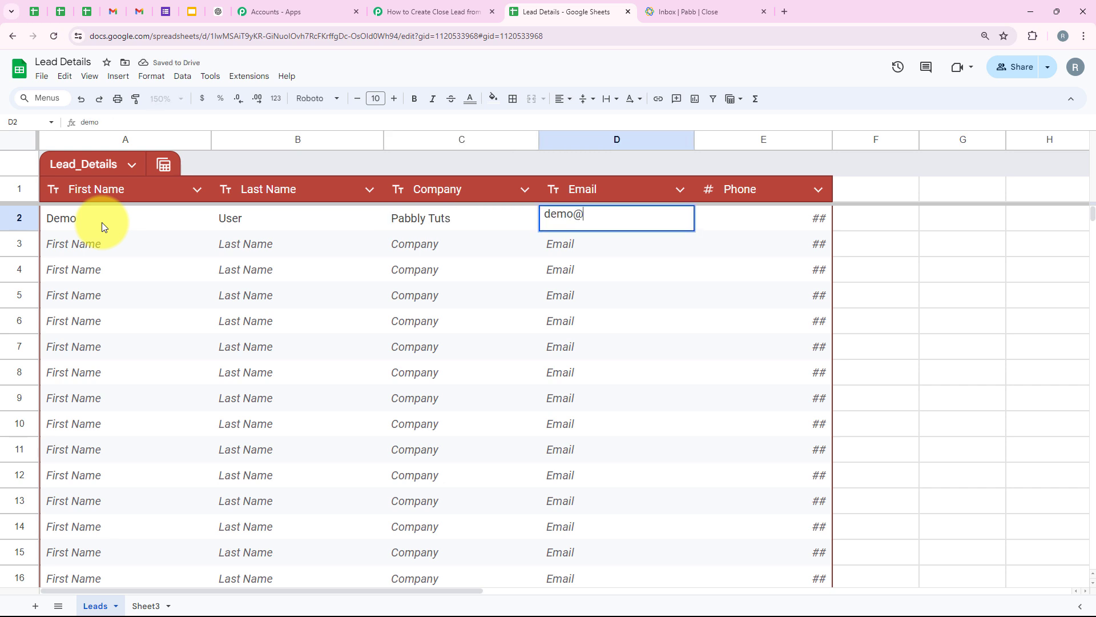
# Add the test lead's email and phone number, then review the completed row.
pyautogui.press('Tab')
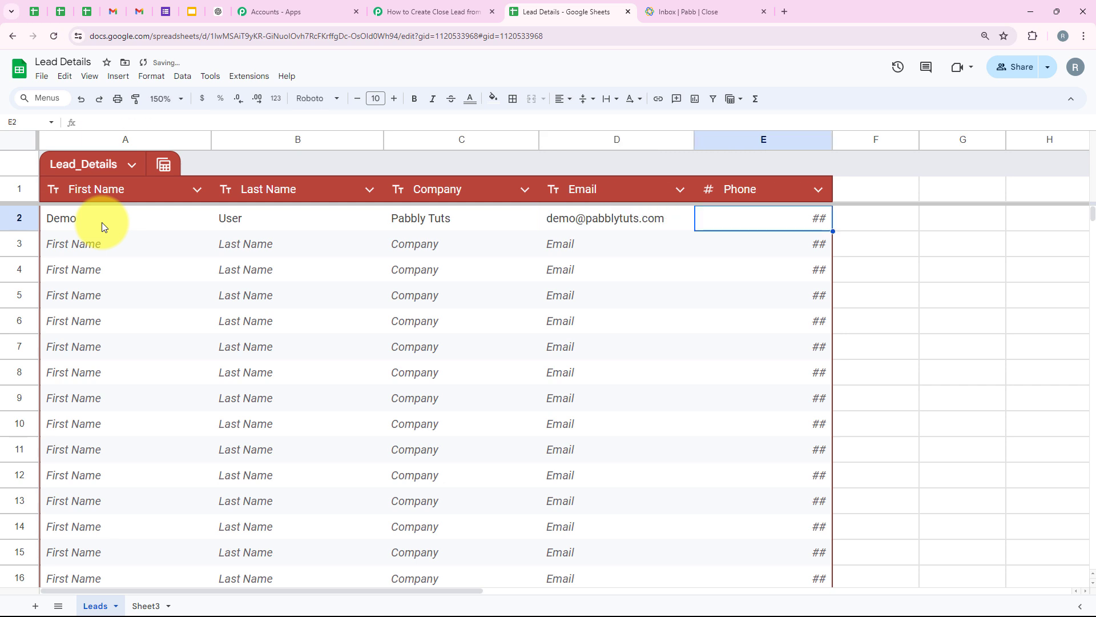
pyautogui.write('12')
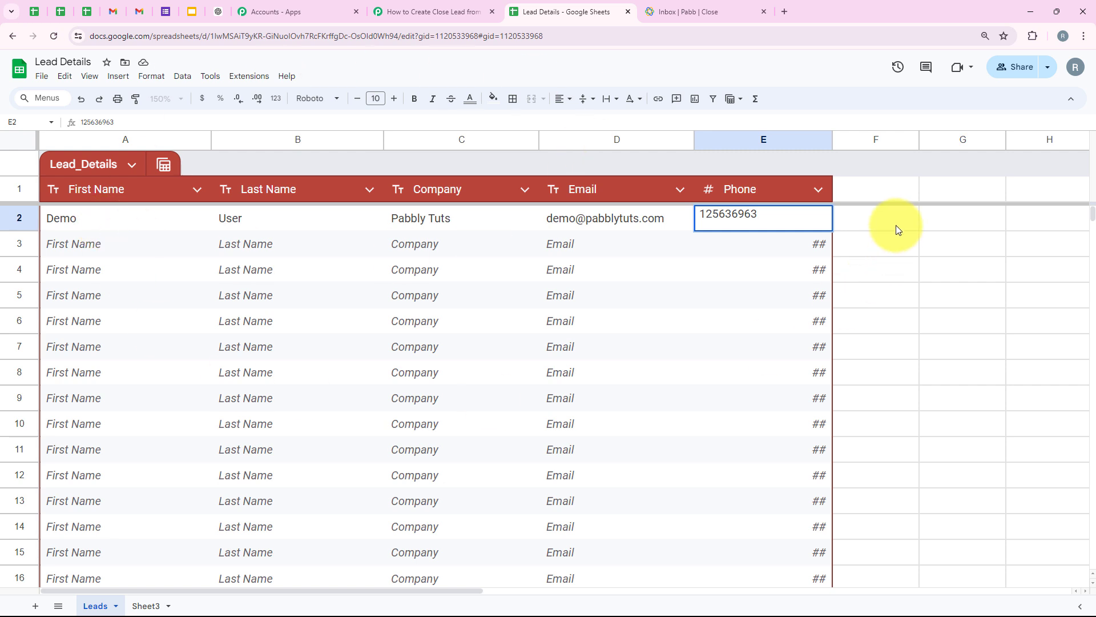
pyautogui.write('5636963')
pyautogui.press('Return')
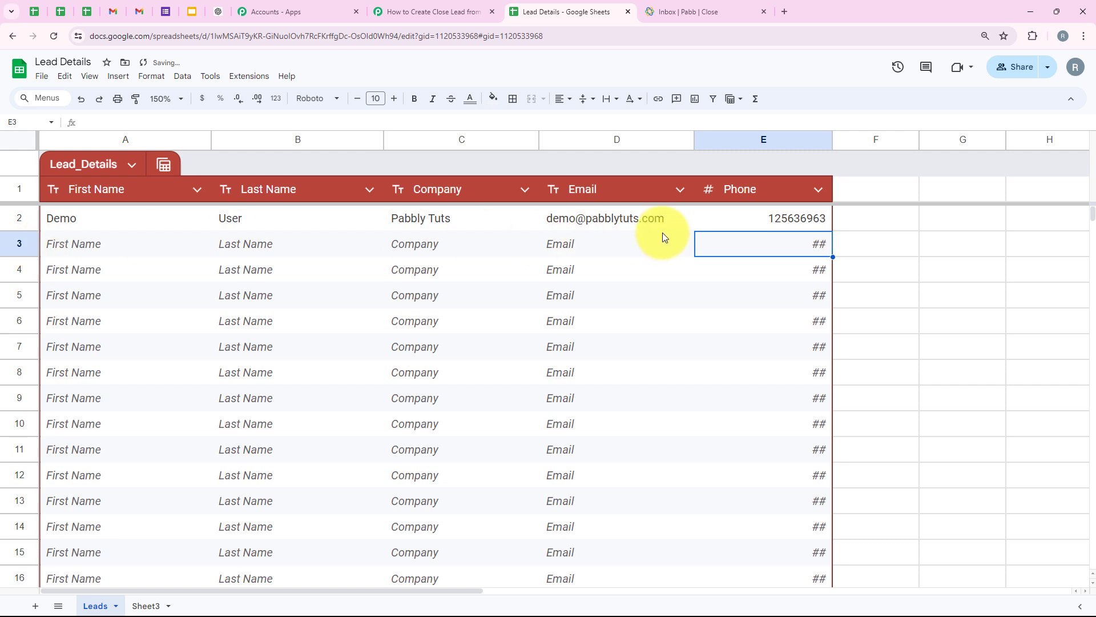
pyautogui.moveTo(55, 220); pyautogui.dragTo(714, 212)
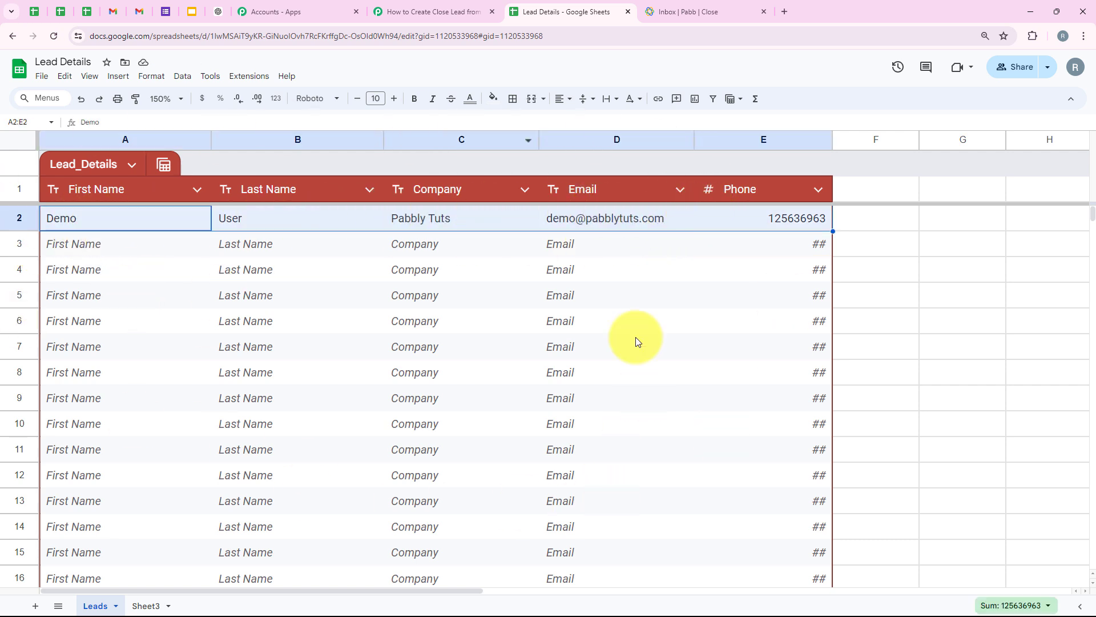
pyautogui.click(310, 278)
pyautogui.moveTo(153, 217); pyautogui.dragTo(672, 220)
pyautogui.click(311, 243)
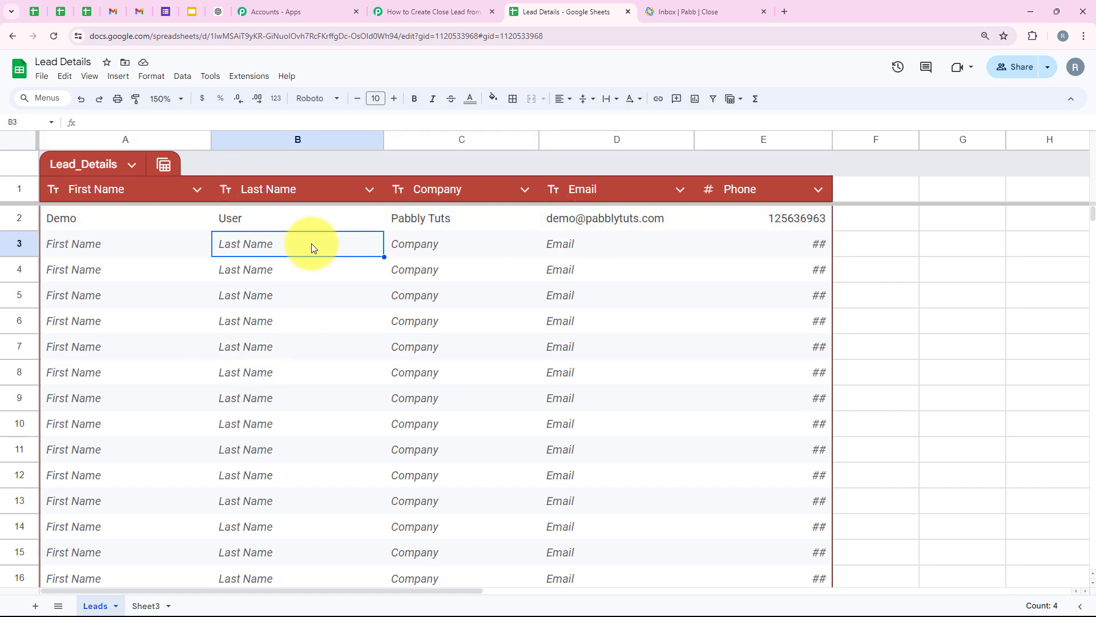
pyautogui.click(434, 11)
# Check the captured first name, last name, phone, email and company Pabbly Tuts values.
pyautogui.scroll(-5, 481, 193)
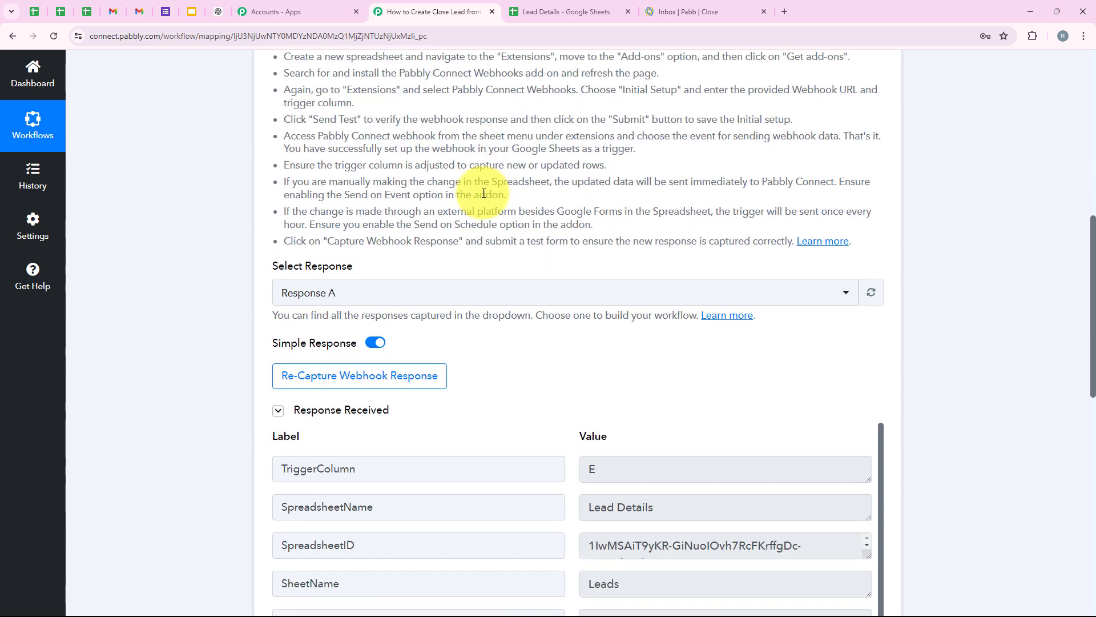
pyautogui.scroll(-3, 481, 205)
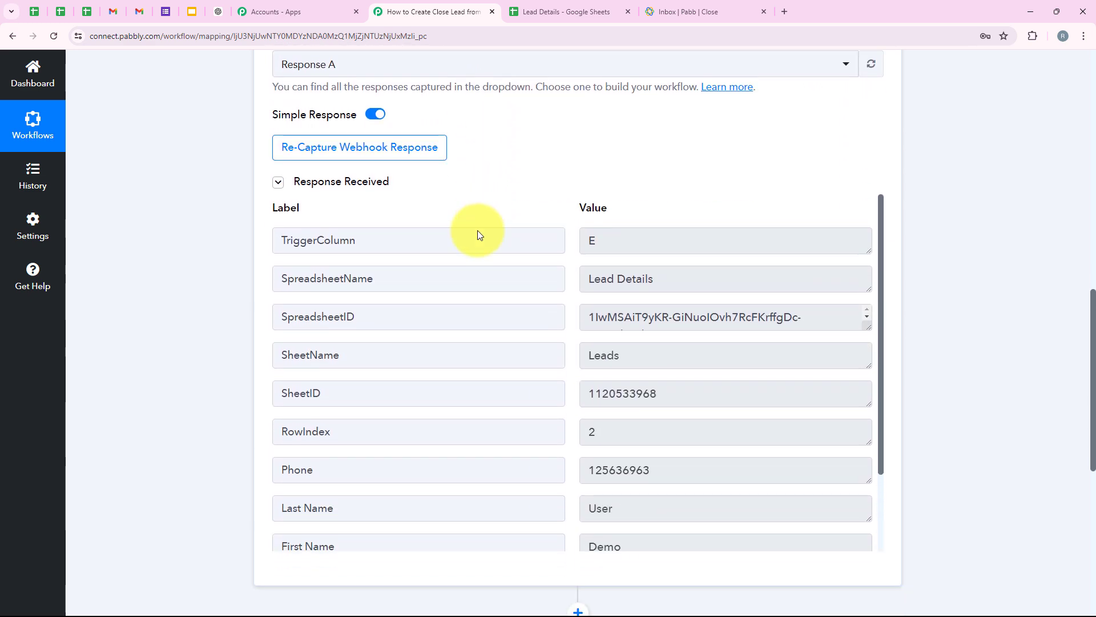
pyautogui.scroll(-2, 463, 311)
pyautogui.scroll(-1, 438, 361)
pyautogui.doubleClick(649, 452)
pyautogui.doubleClick(648, 409)
pyautogui.doubleClick(778, 374)
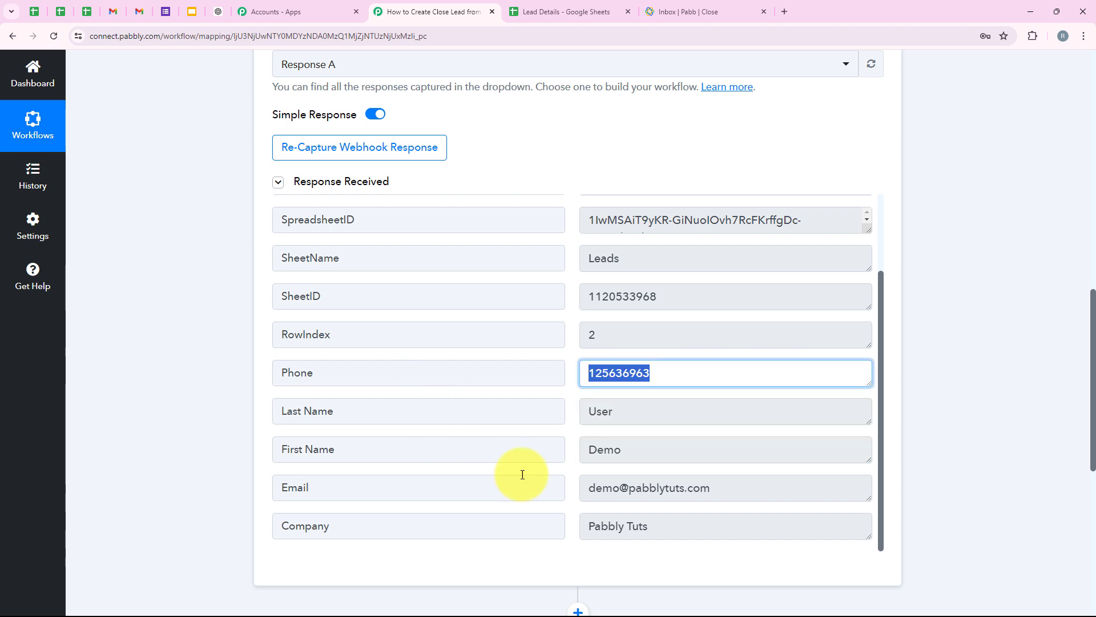
pyautogui.tripleClick(739, 487)
pyautogui.tripleClick(652, 526)
pyautogui.click(441, 421)
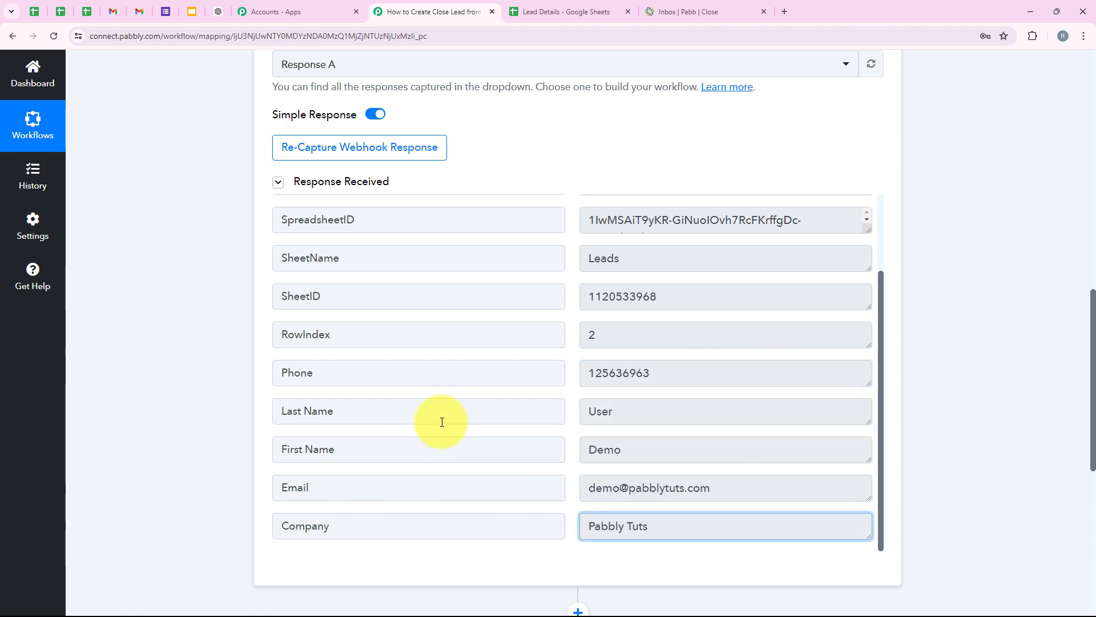
# Check the captured SpreadsheetName Lead Details and SheetName Leads values.
pyautogui.scroll(1, 573, 421)
pyautogui.scroll(1, 571, 417)
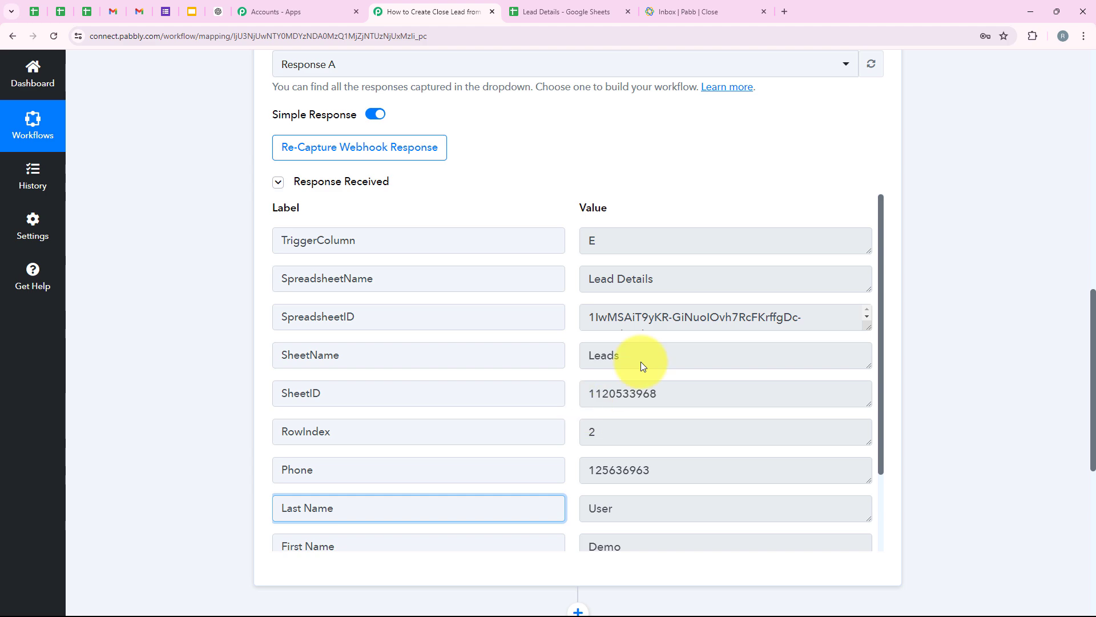
pyautogui.tripleClick(641, 280)
pyautogui.click(609, 361)
pyautogui.doubleClick(605, 361)
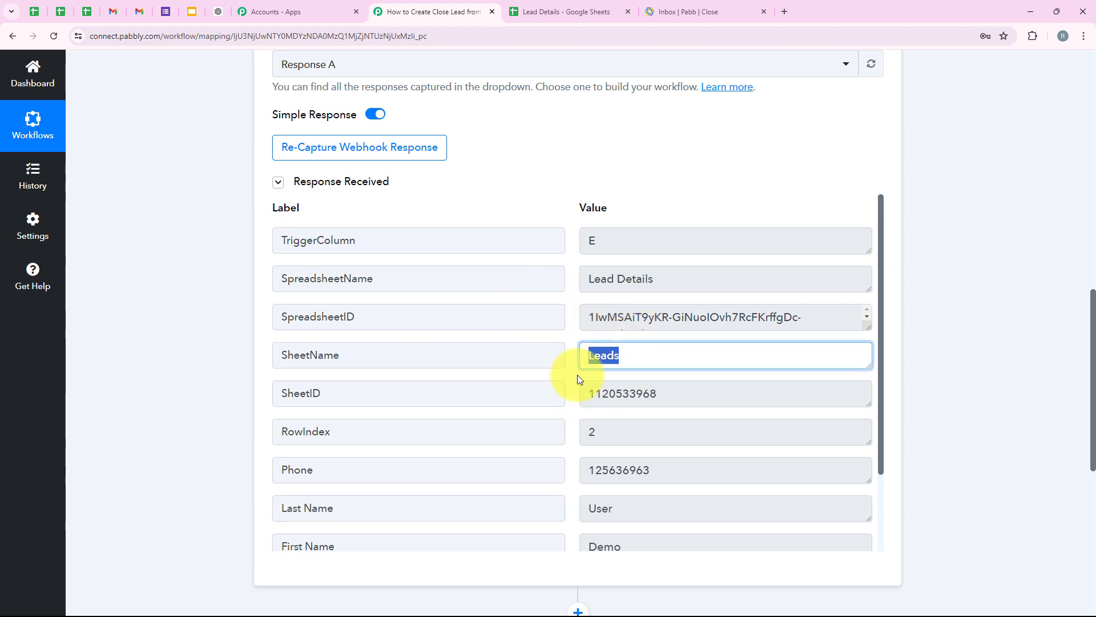
pyautogui.click(159, 402)
pyautogui.scroll(13, 202, 310)
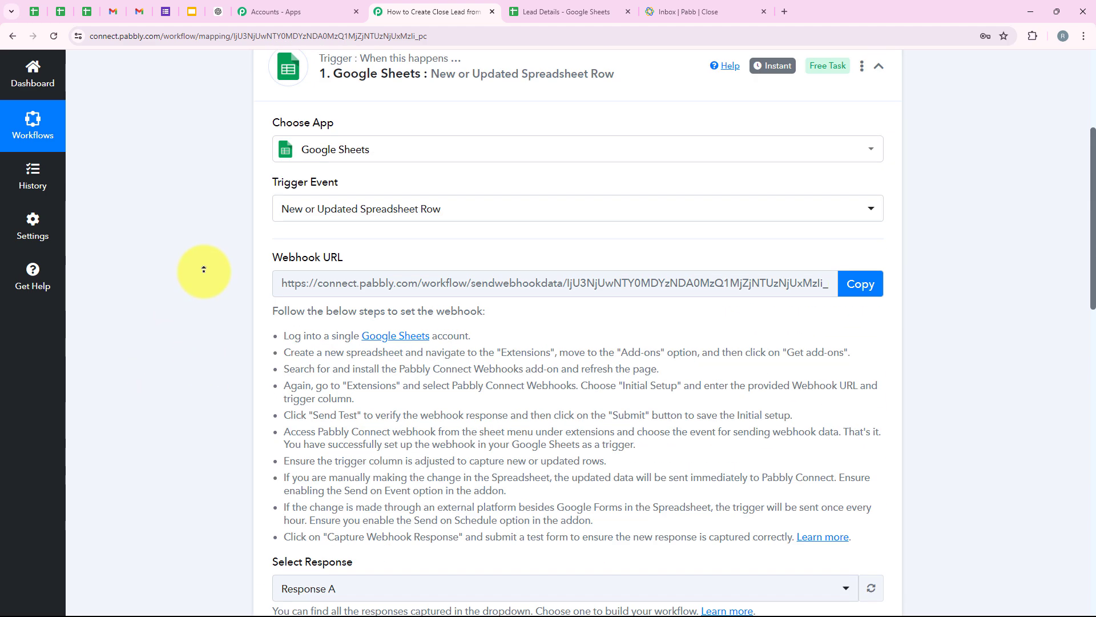
# Choose Close as the action step's app.
pyautogui.click(346, 279)
pyautogui.click(528, 446)
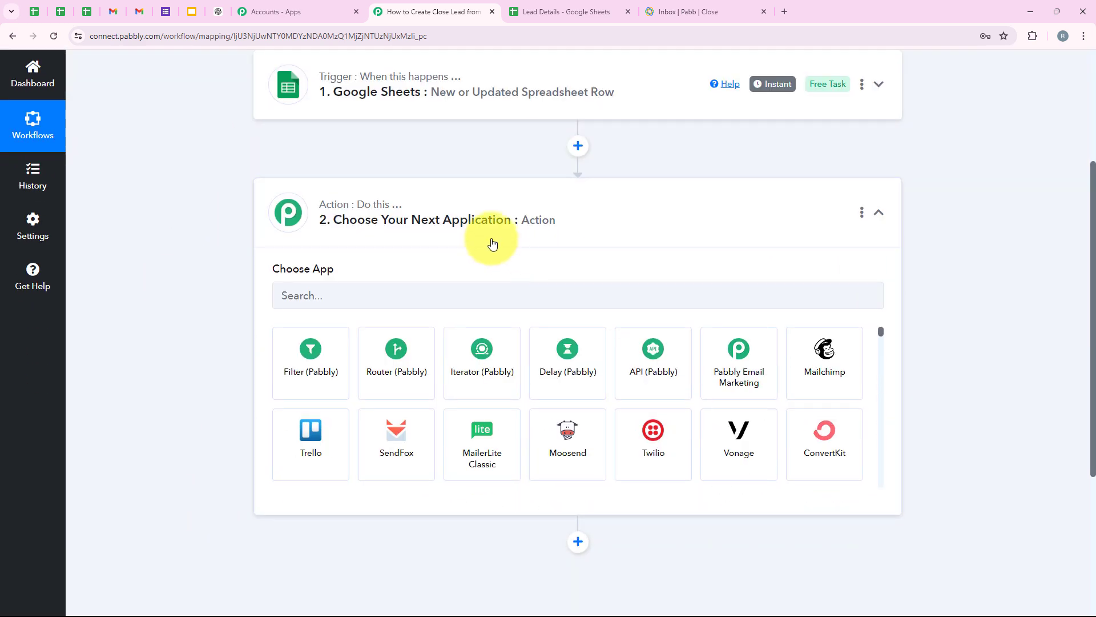
pyautogui.click(434, 307)
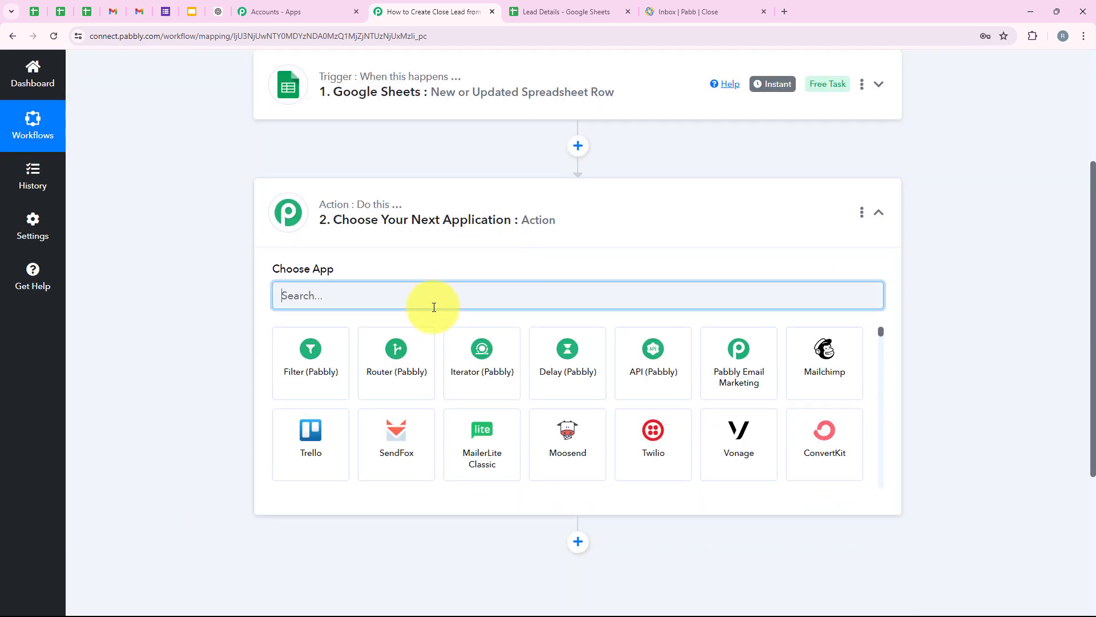
pyautogui.write('Close')
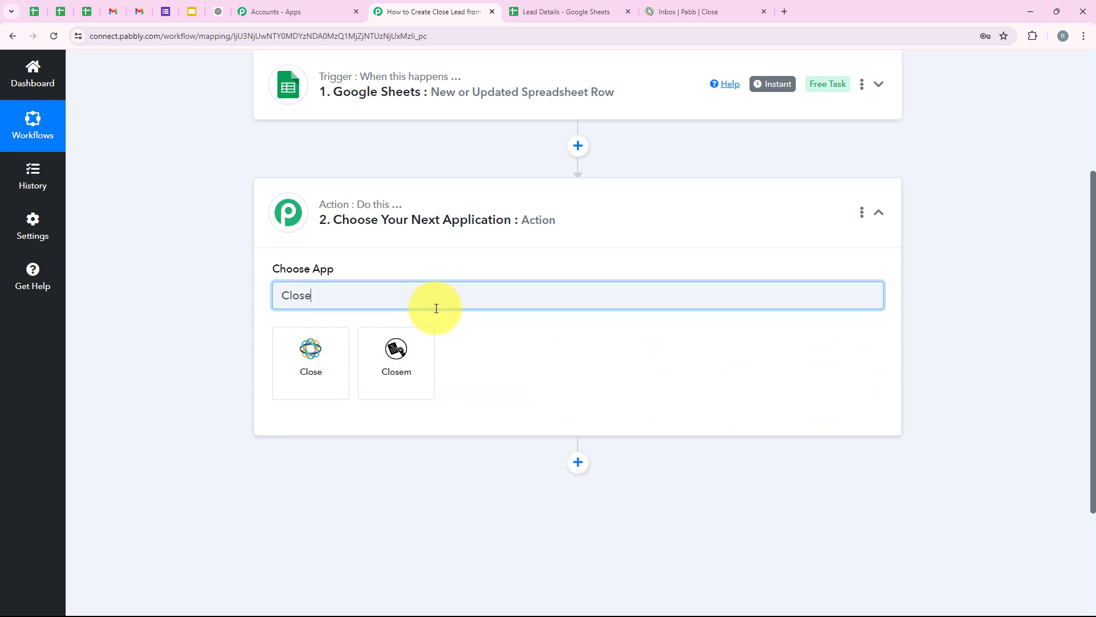
pyautogui.click(547, 16)
pyautogui.click(436, 12)
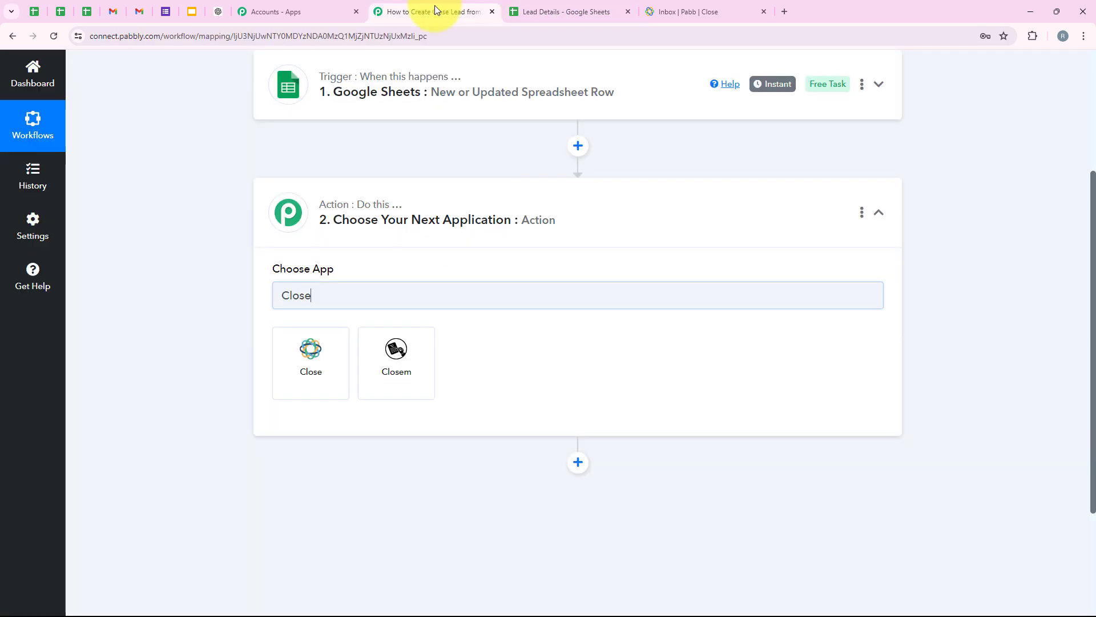
pyautogui.click(295, 381)
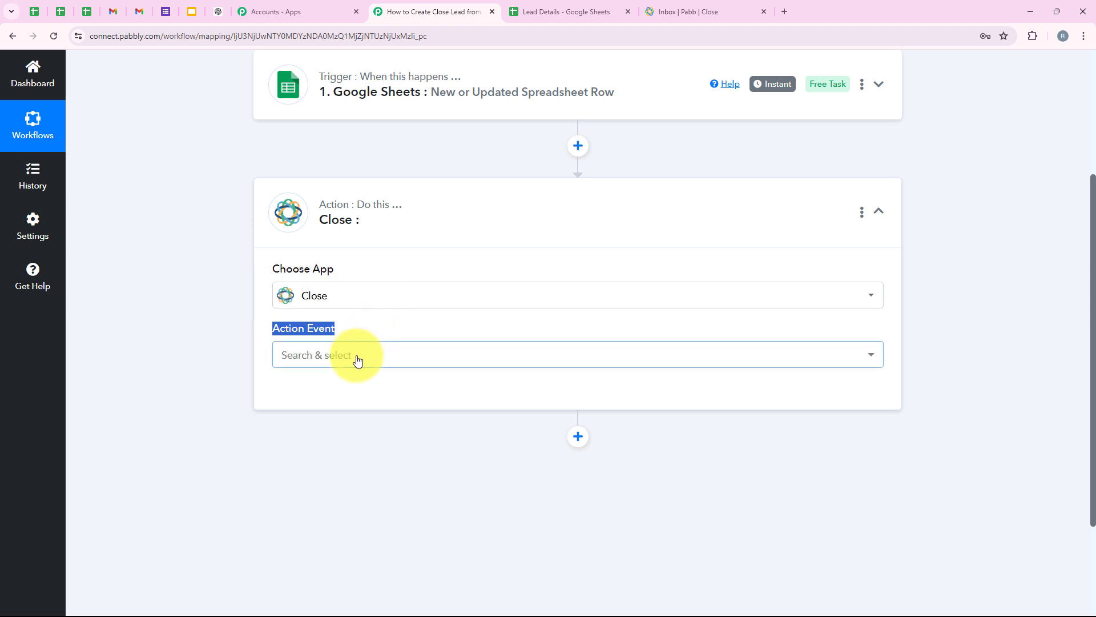
# Set the action event to Create Lead and begin connecting the Close account.
pyautogui.click(357, 356)
pyautogui.scroll(-3, 355, 223)
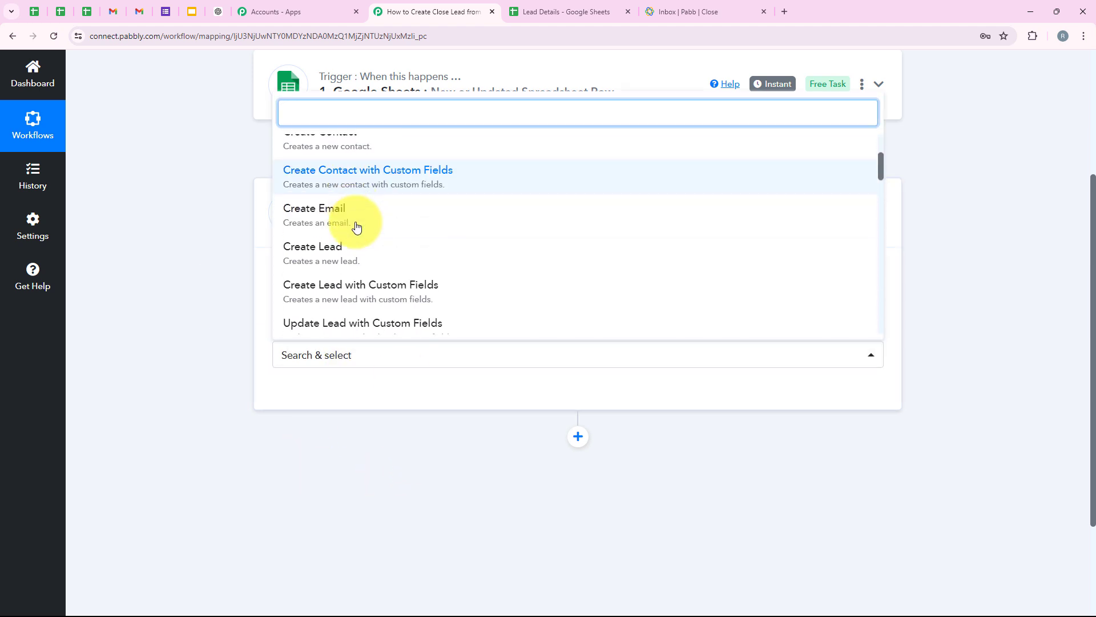
pyautogui.click(301, 213)
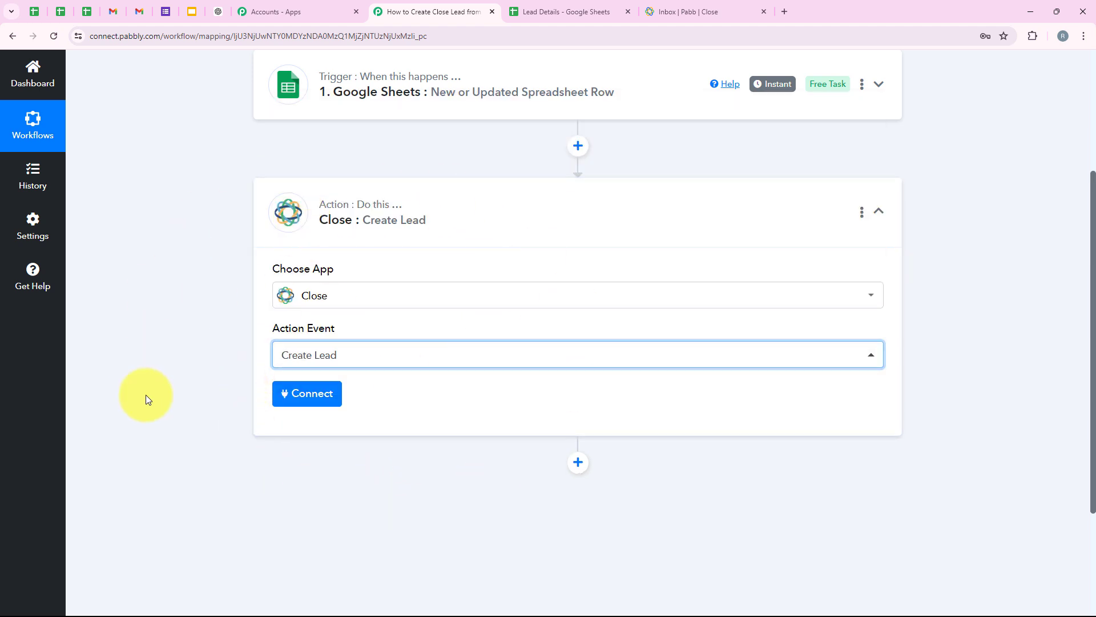
pyautogui.click(327, 401)
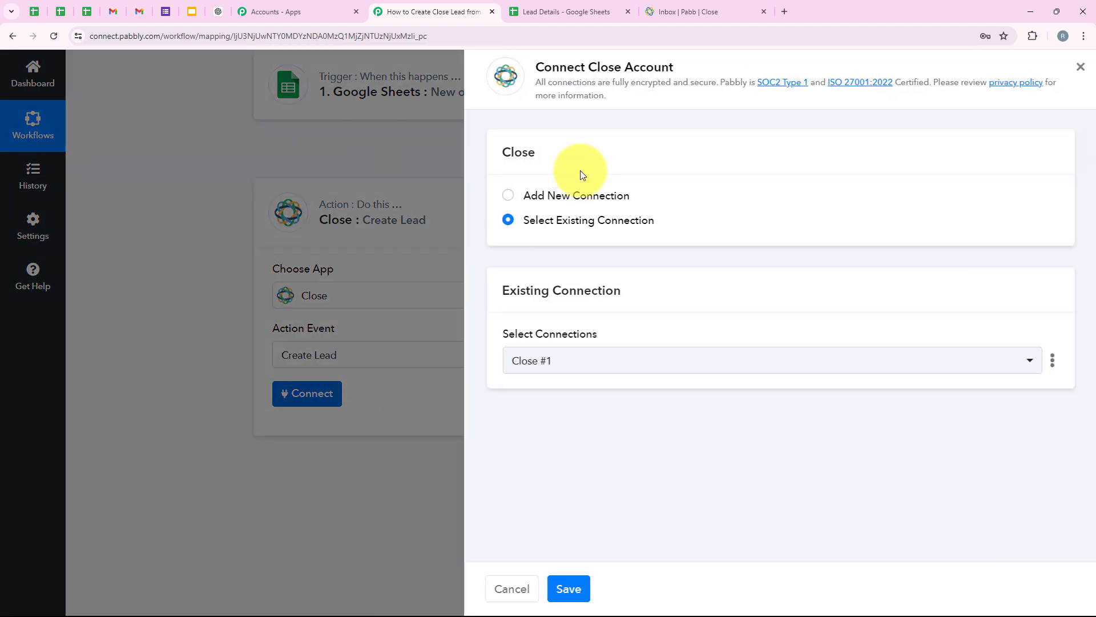
# Choose Add New Connection for Close (Close #2) and review the API Key field and its help text.
pyautogui.moveTo(517, 189); pyautogui.dragTo(649, 190)
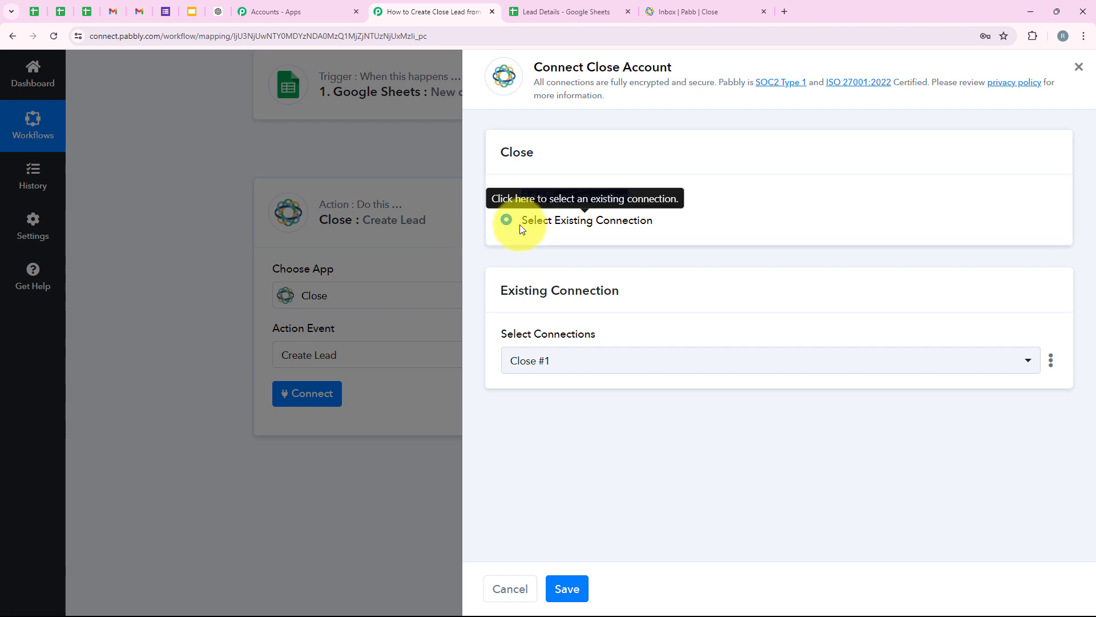
pyautogui.moveTo(521, 221); pyautogui.dragTo(790, 245)
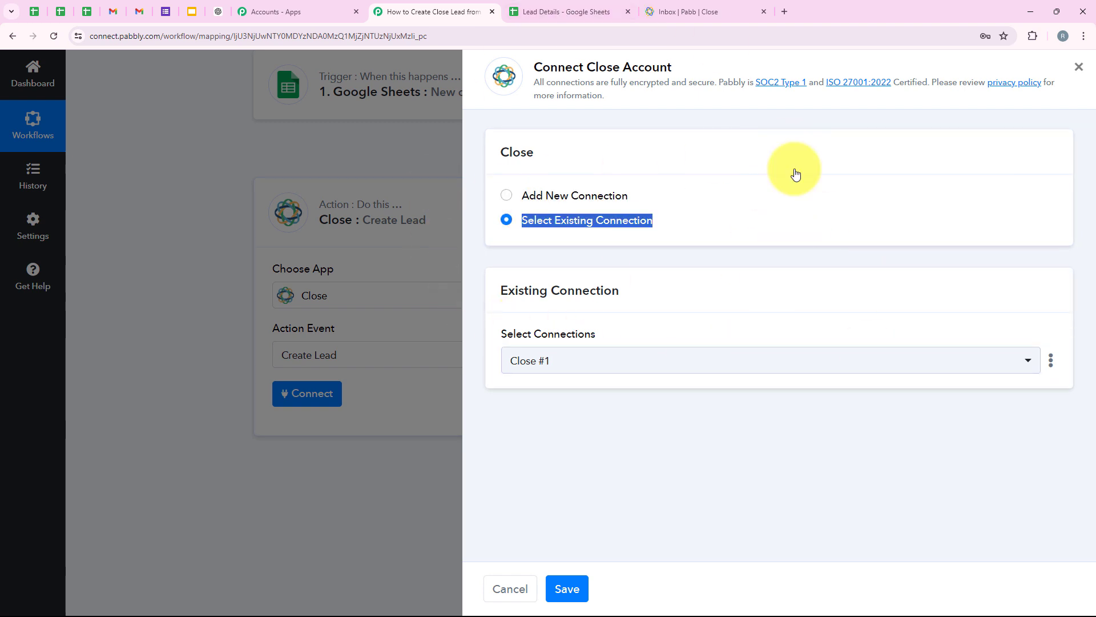
pyautogui.click(717, 225)
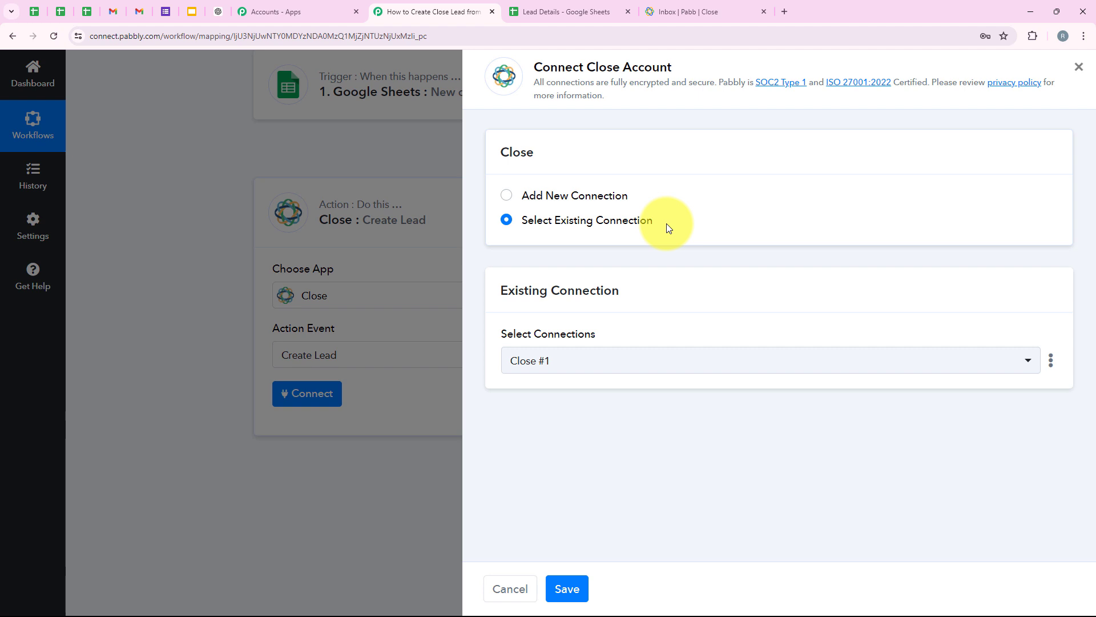
pyautogui.click(521, 202)
pyautogui.scroll(-1, 588, 434)
pyautogui.moveTo(498, 365); pyautogui.dragTo(551, 366)
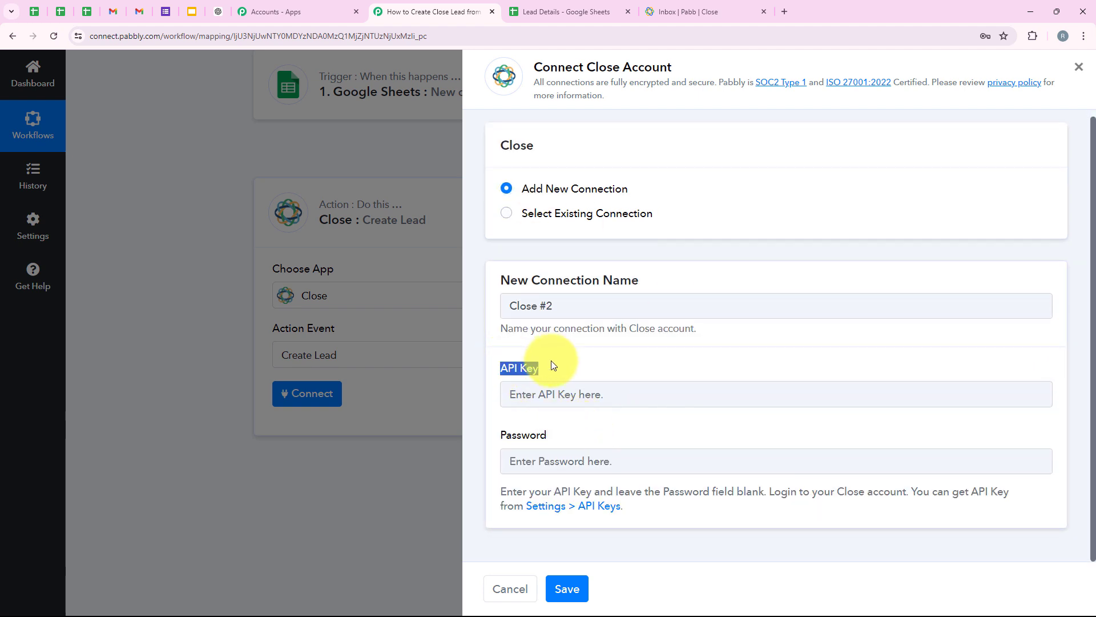
pyautogui.click(611, 443)
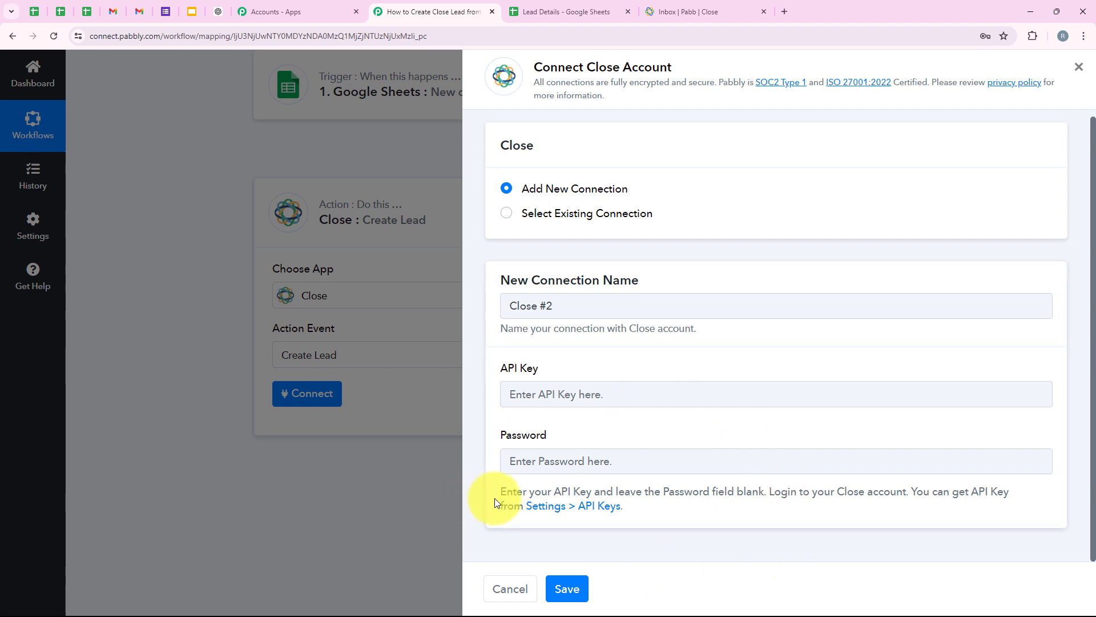
pyautogui.moveTo(497, 501); pyautogui.dragTo(765, 489)
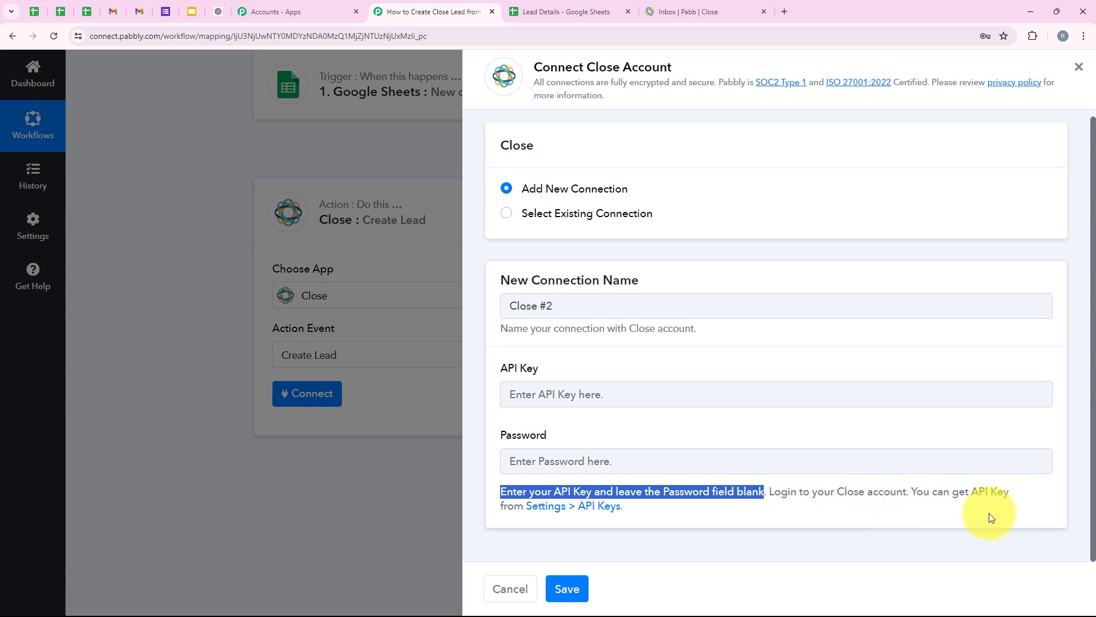
pyautogui.click(655, 516)
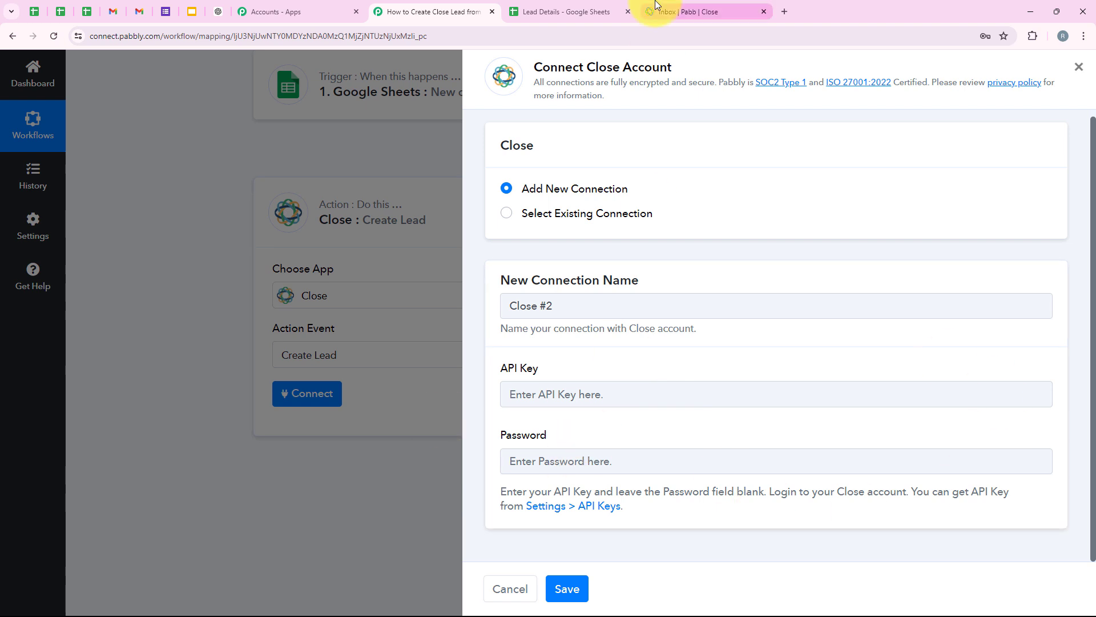
# In Close, go to Settings > Developer to see the existing API keys such as 'test'.
pyautogui.click(680, 11)
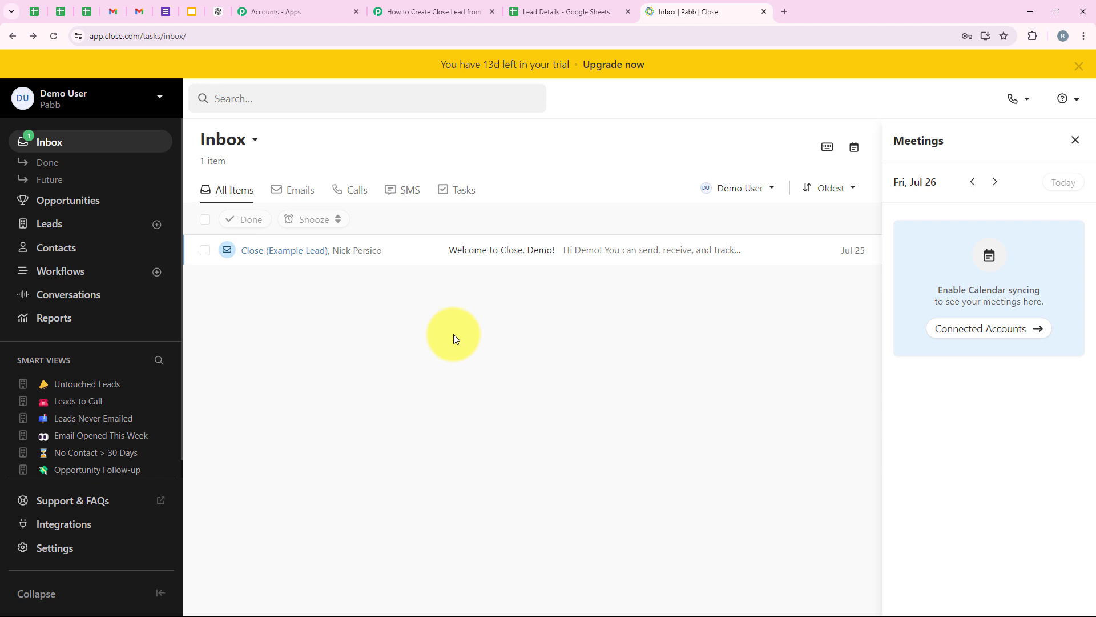
pyautogui.click(71, 551)
pyautogui.scroll(-3, 525, 263)
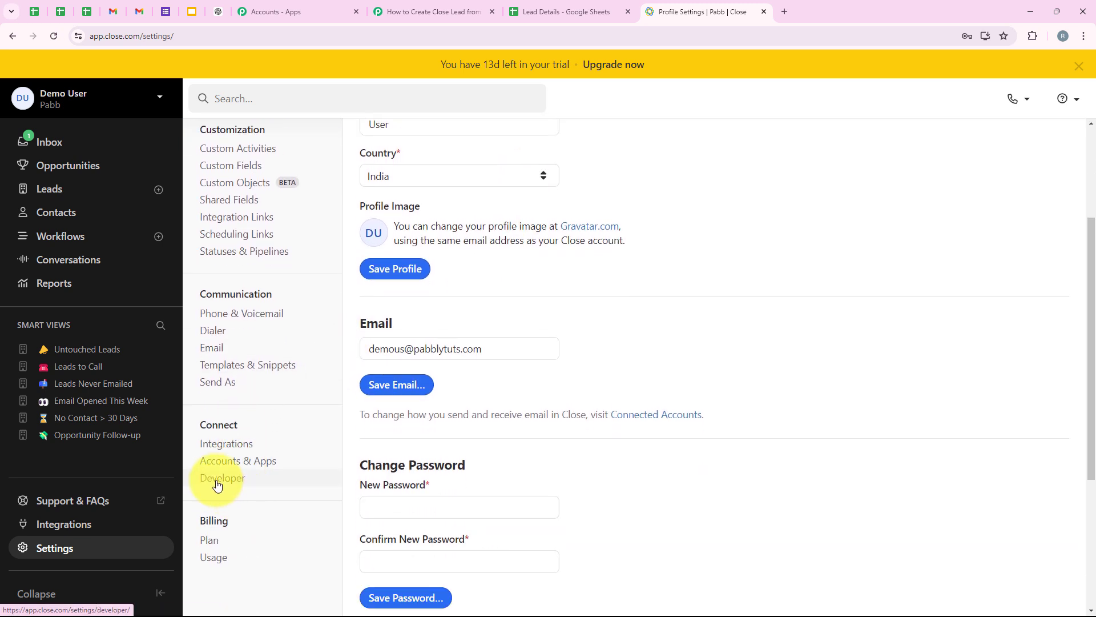
pyautogui.click(217, 483)
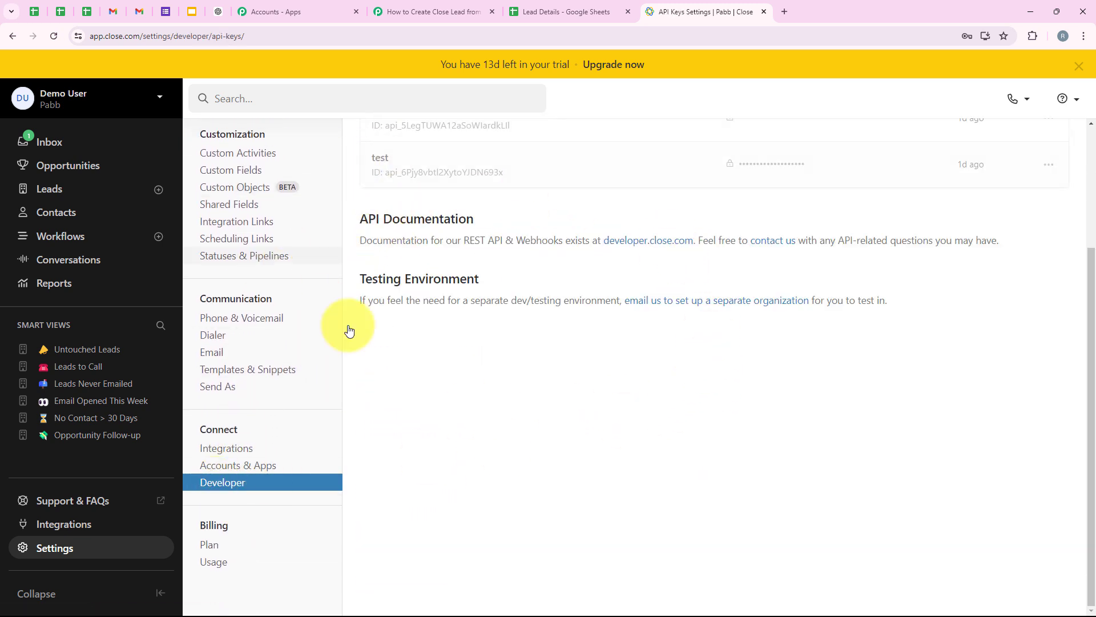
pyautogui.scroll(3, 612, 264)
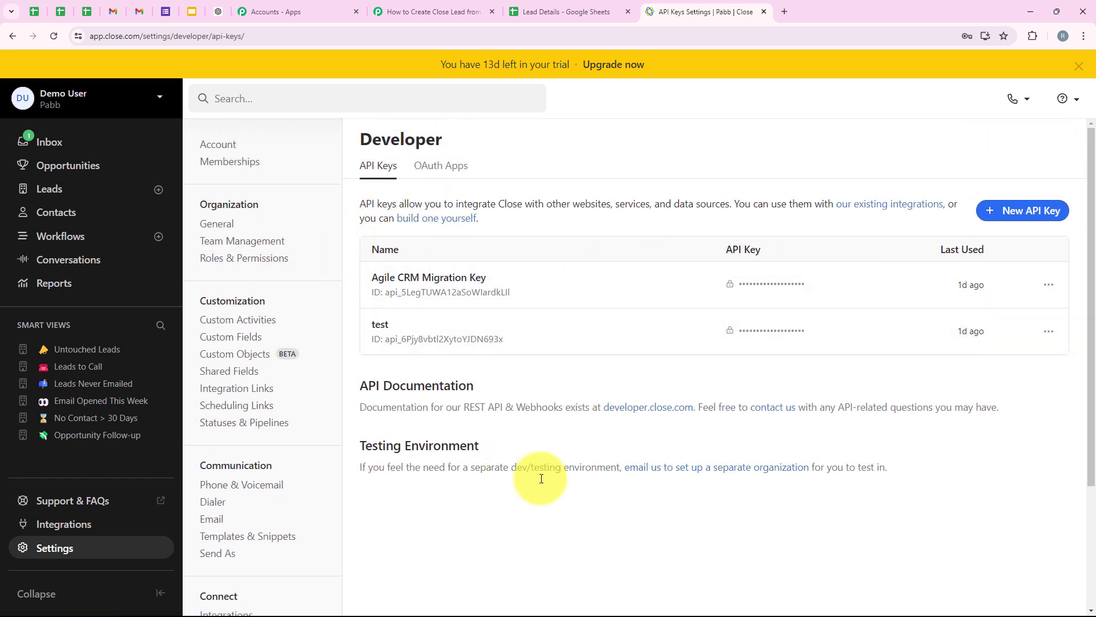
# Generate a Close API key named 'Lead', select the new key, and close the confirmation.
pyautogui.click(1004, 221)
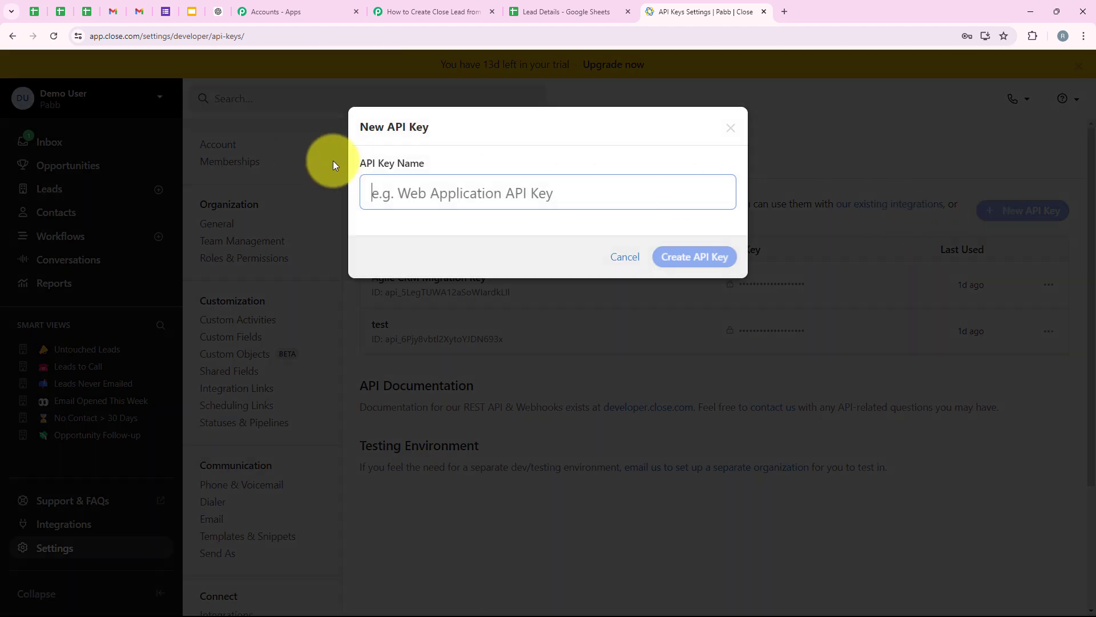
pyautogui.moveTo(367, 172); pyautogui.dragTo(428, 169)
pyautogui.click(441, 186)
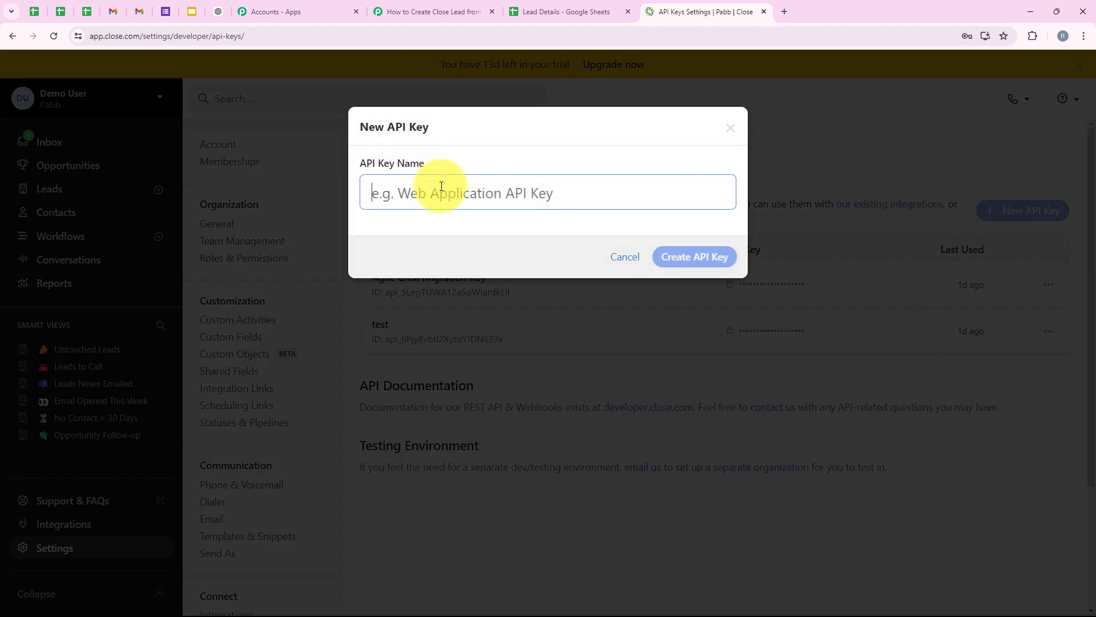
pyautogui.write('Lead')
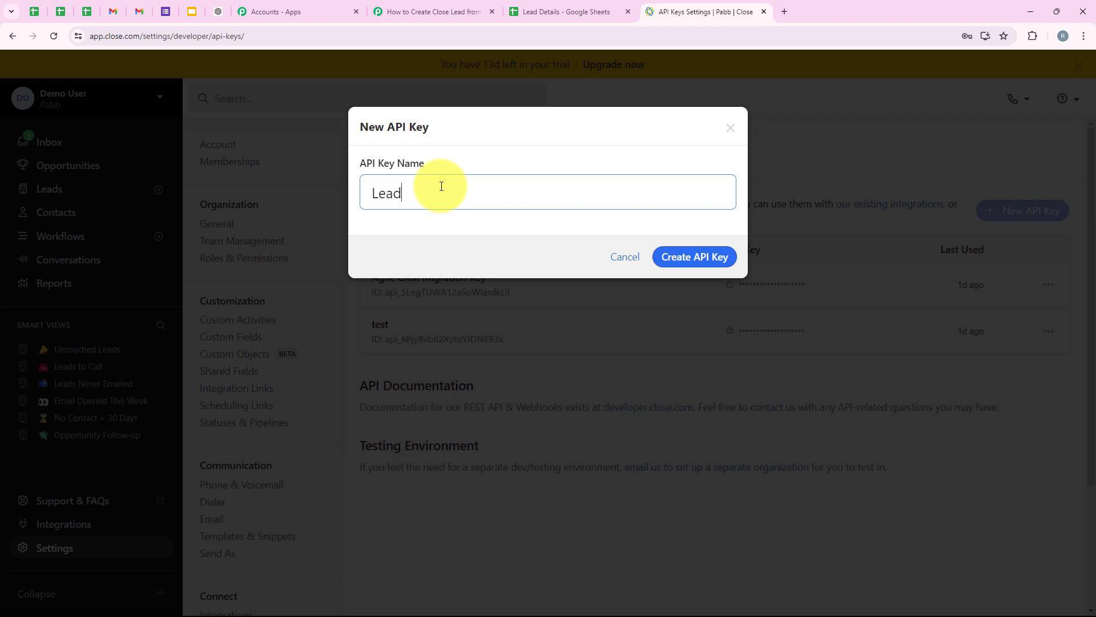
pyautogui.click(693, 256)
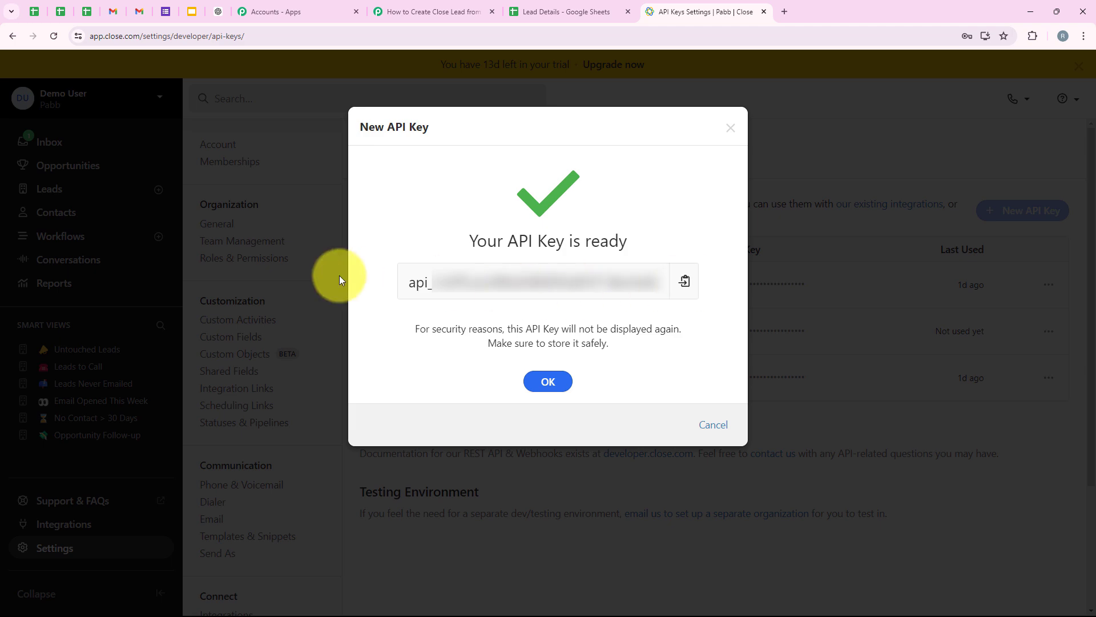
pyautogui.tripleClick(432, 281)
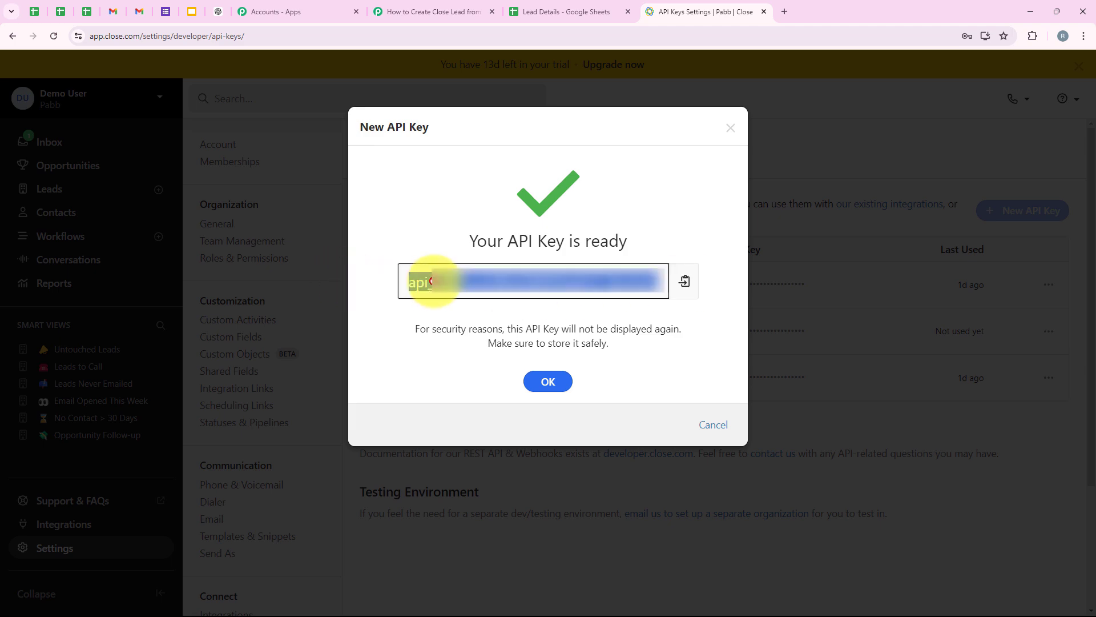
pyautogui.click(547, 380)
# Paste the new API key into the Close #2 connection and leave Password blank.
pyautogui.click(482, 3)
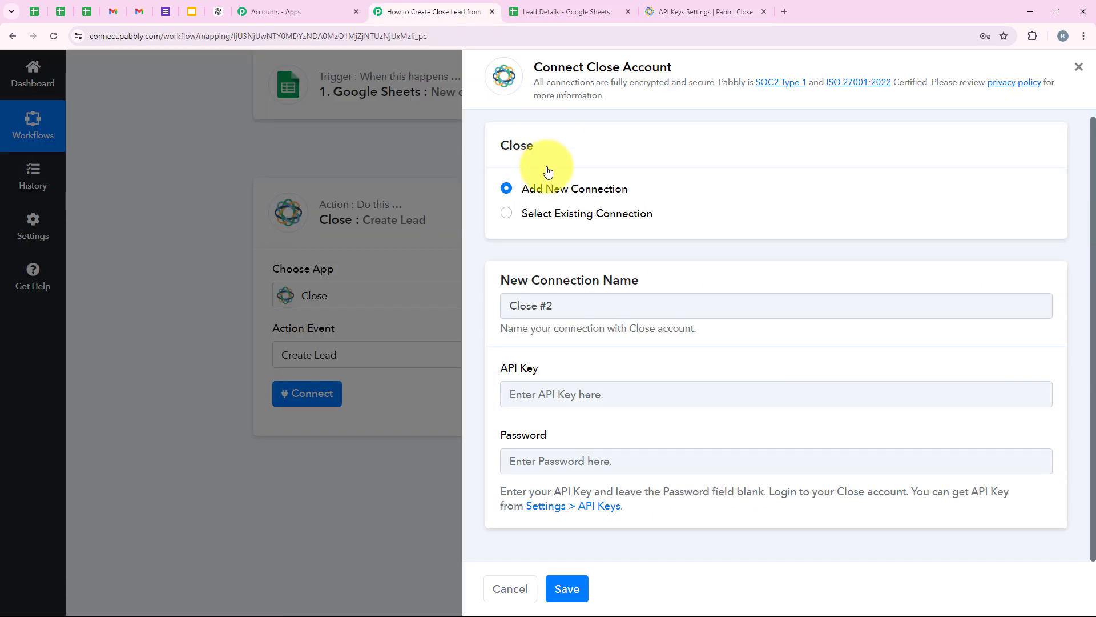
pyautogui.click(548, 392)
pyautogui.hotkey('ctrl', 'v')
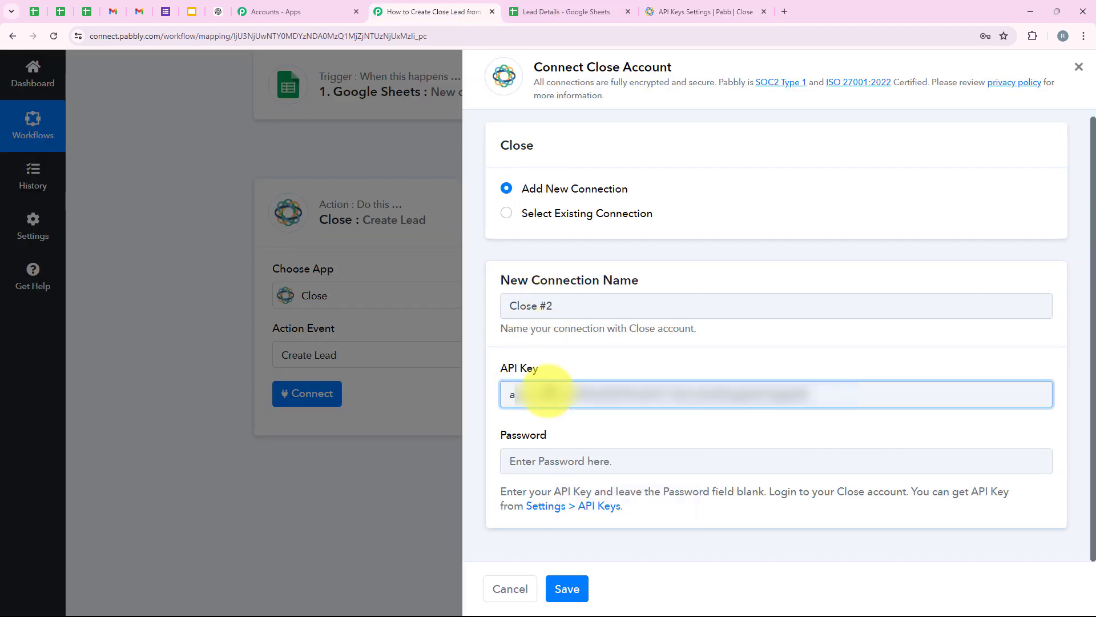
pyautogui.click(512, 459)
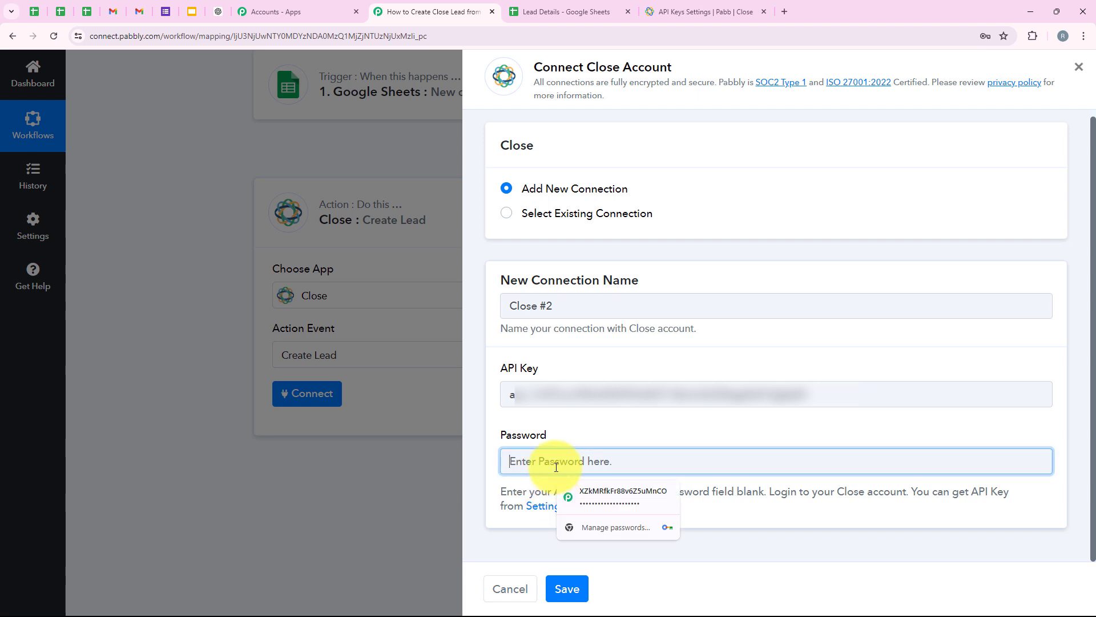
pyautogui.click(591, 427)
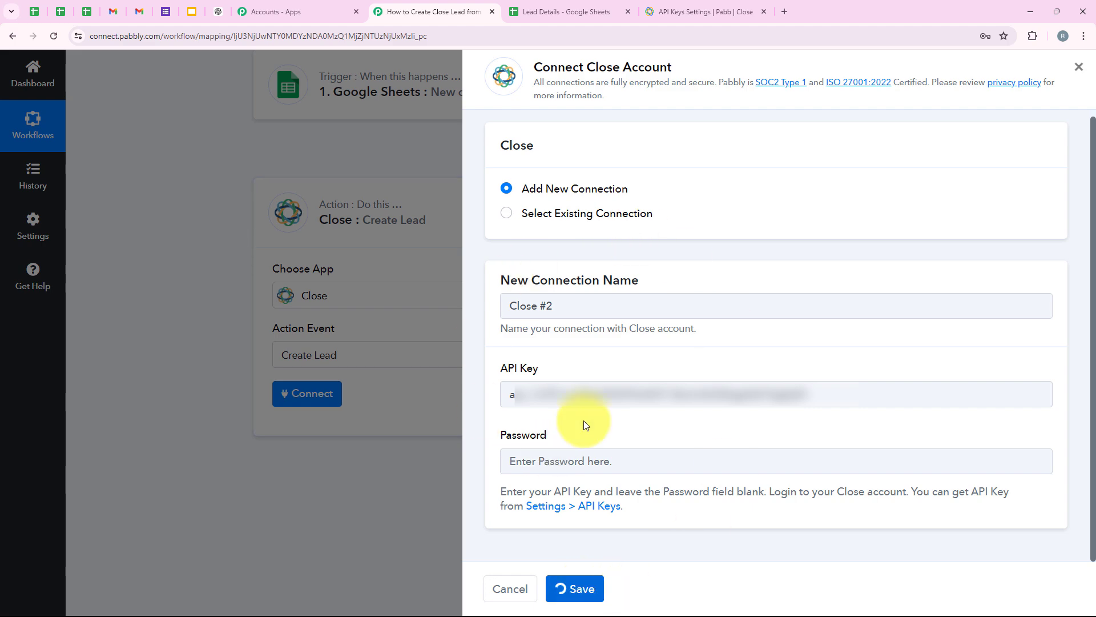
pyautogui.scroll(-2, 637, 286)
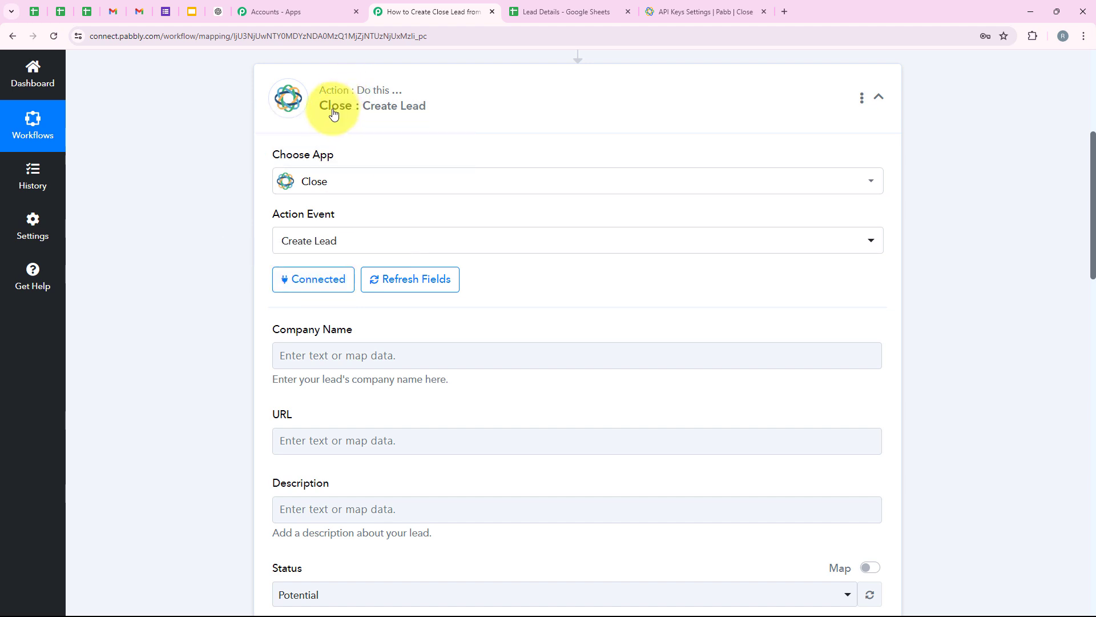
# Bring up the Google Sheets step's fields in Company Name's Insert Data list.
pyautogui.scroll(-2, 318, 346)
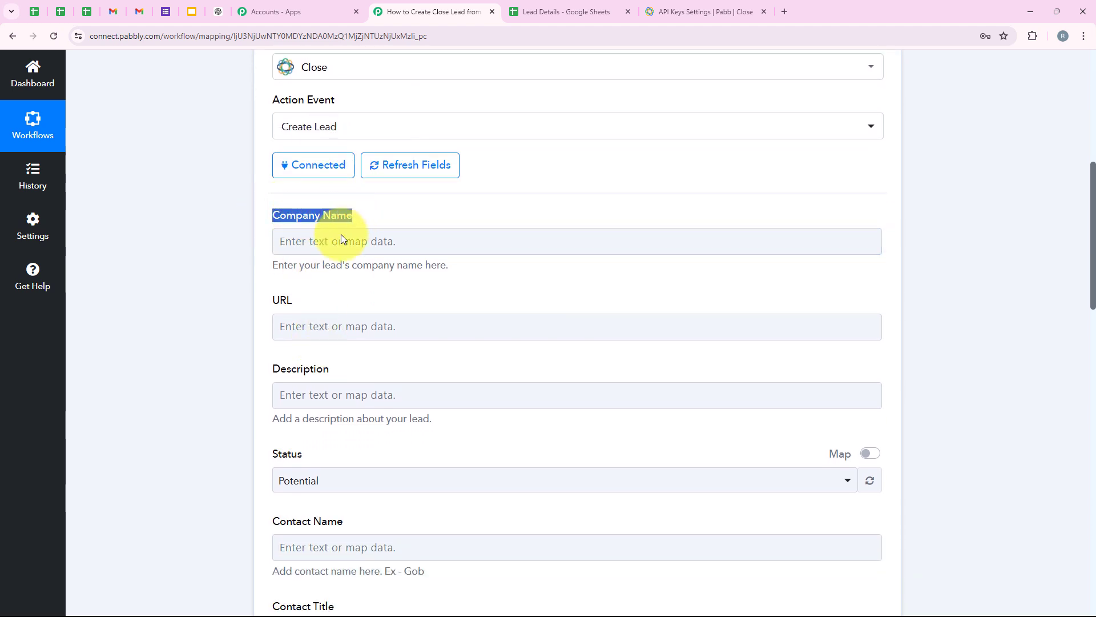
pyautogui.click(429, 252)
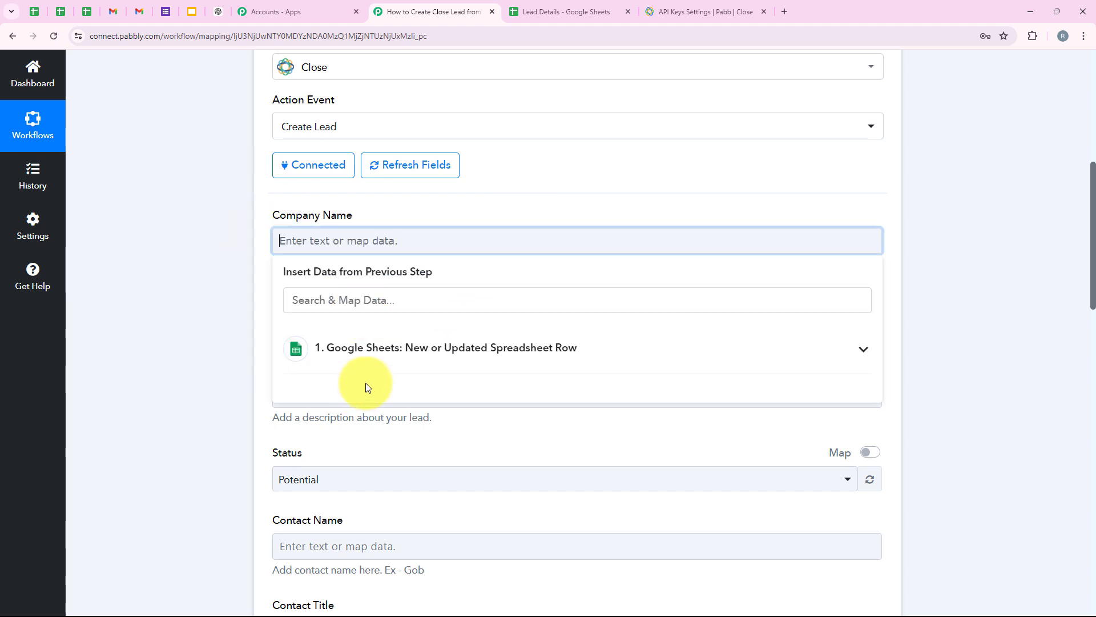
pyautogui.click(361, 368)
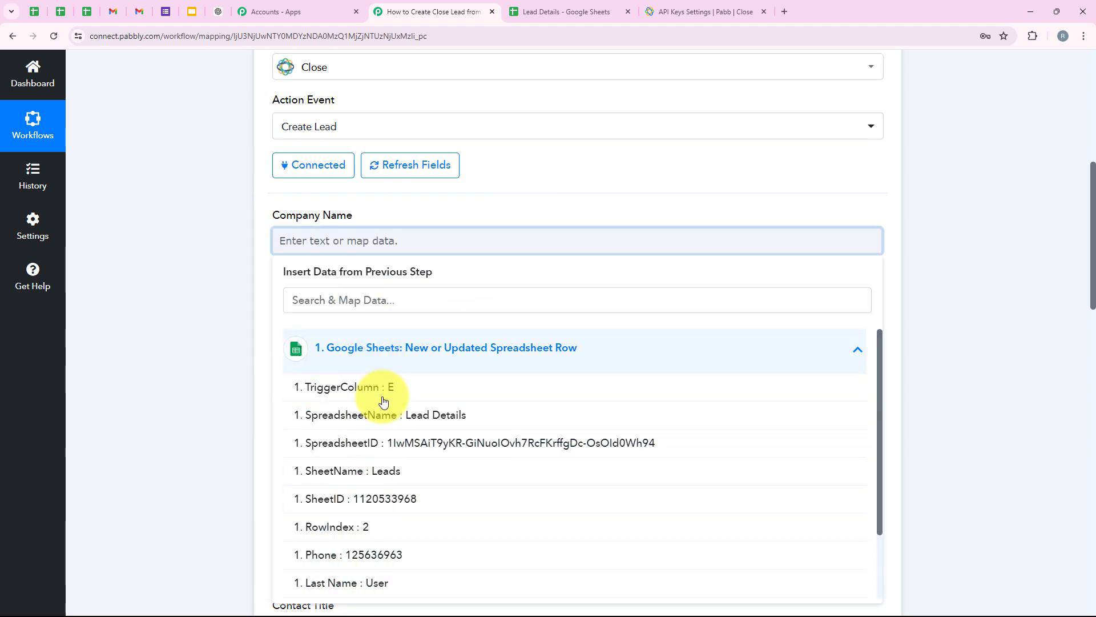
pyautogui.click(221, 379)
pyautogui.click(289, 239)
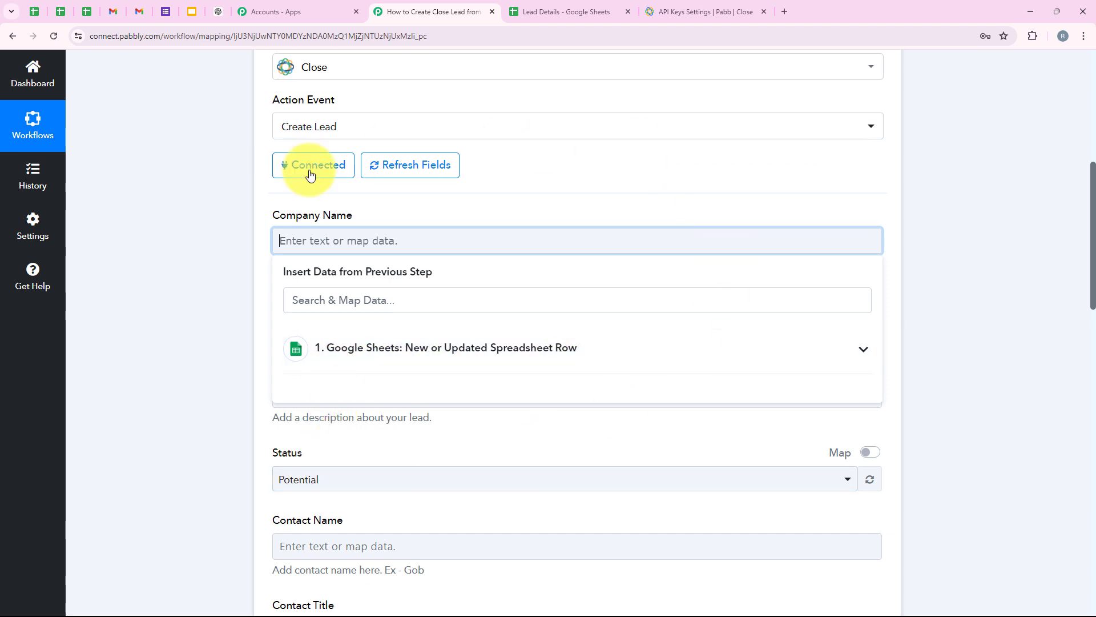
pyautogui.click(301, 347)
pyautogui.scroll(-3, 403, 503)
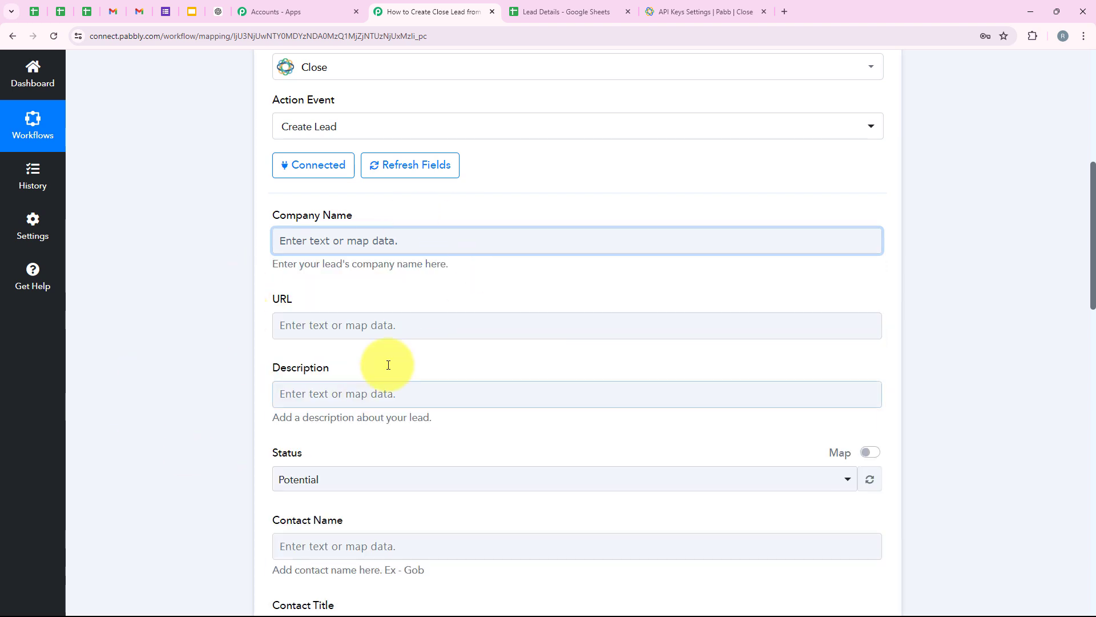
pyautogui.click(370, 246)
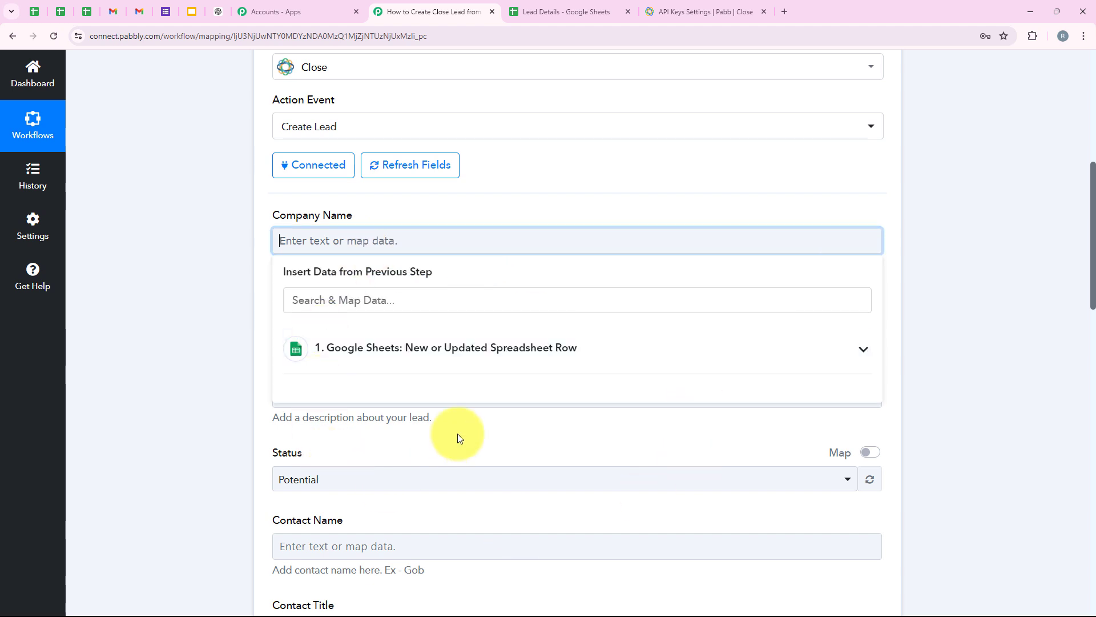
pyautogui.click(242, 297)
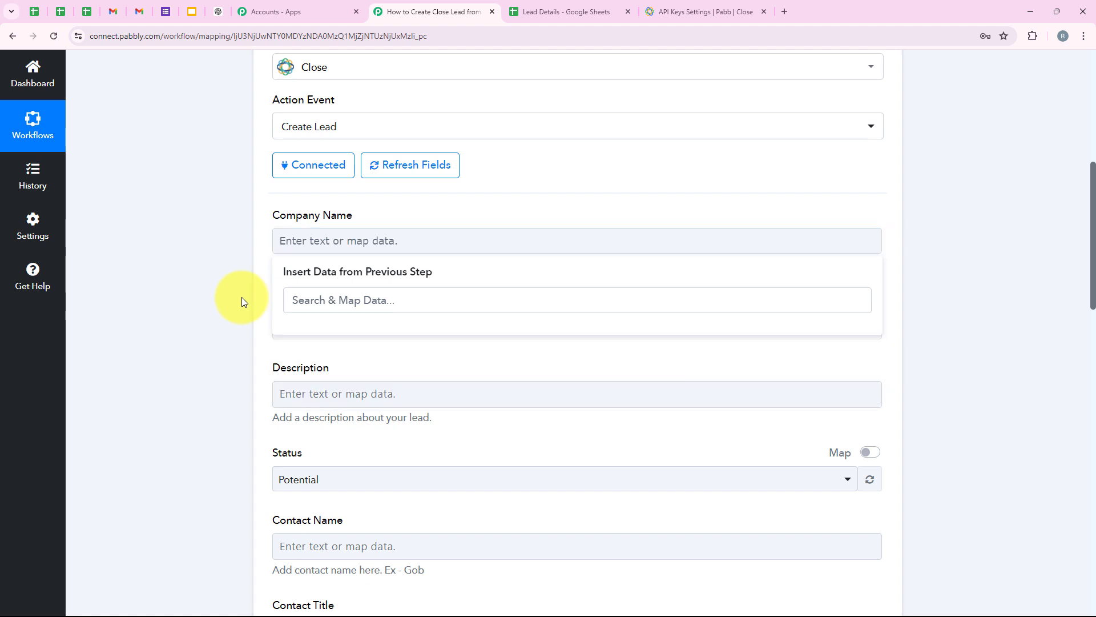
# Replace Company Name with the sheet's Company value, Pabbly Tuts.
pyautogui.click(369, 240)
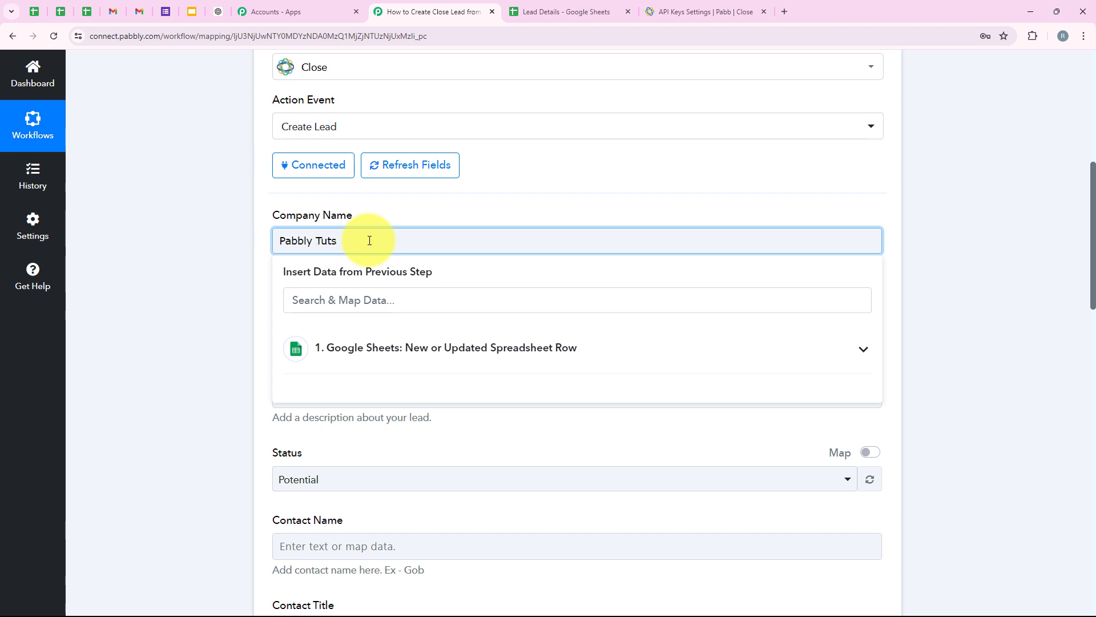
pyautogui.tripleClick(369, 240)
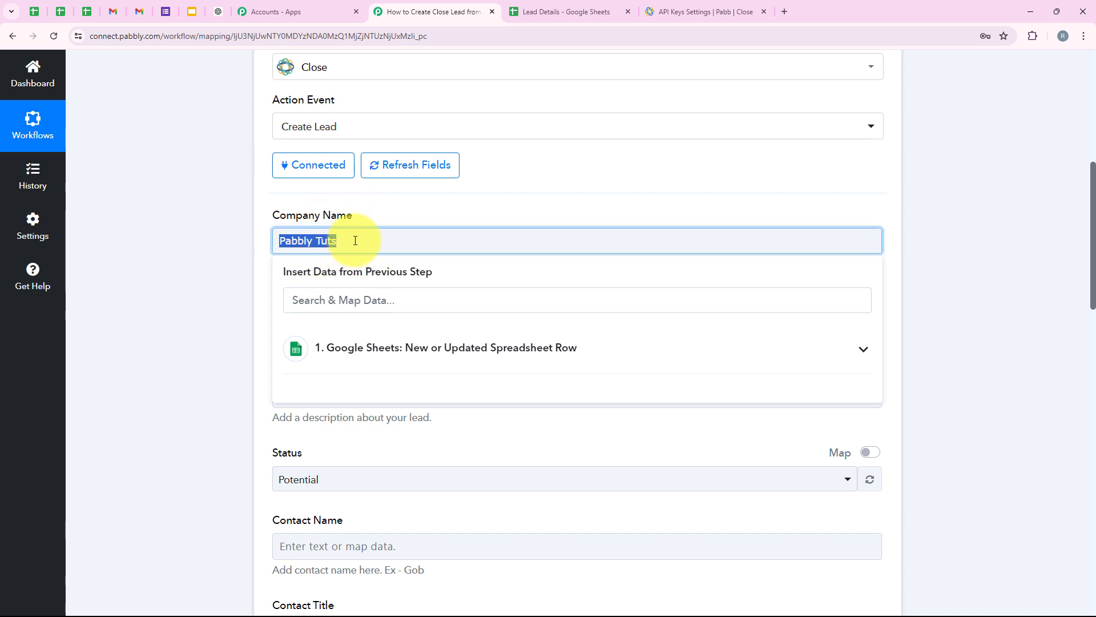
pyautogui.click(392, 348)
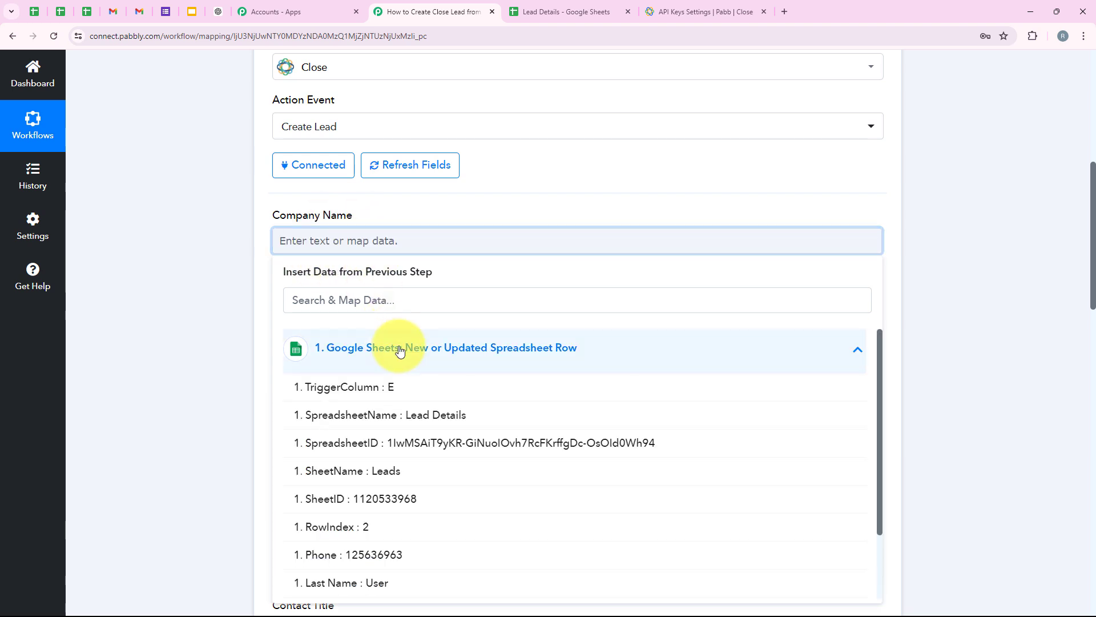
pyautogui.scroll(-2, 429, 459)
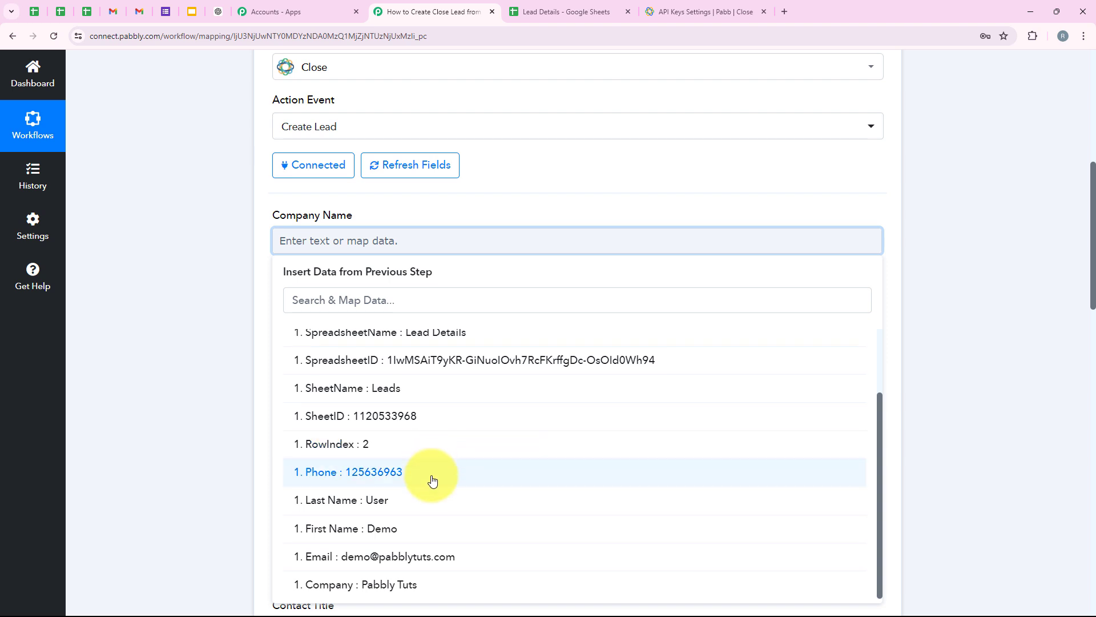
pyautogui.click(425, 585)
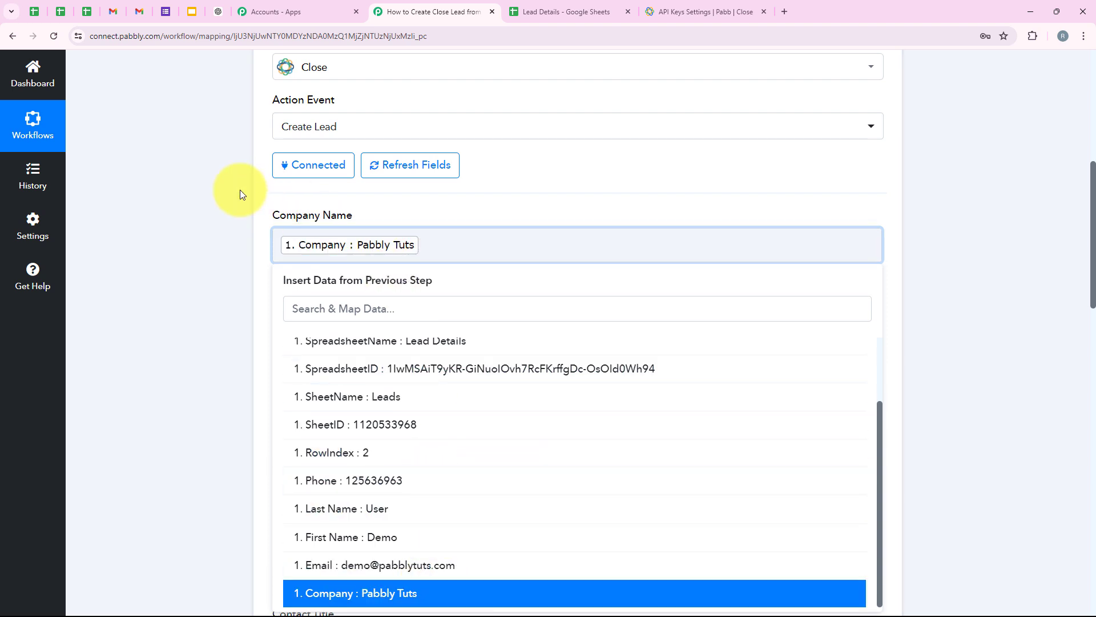
pyautogui.click(240, 189)
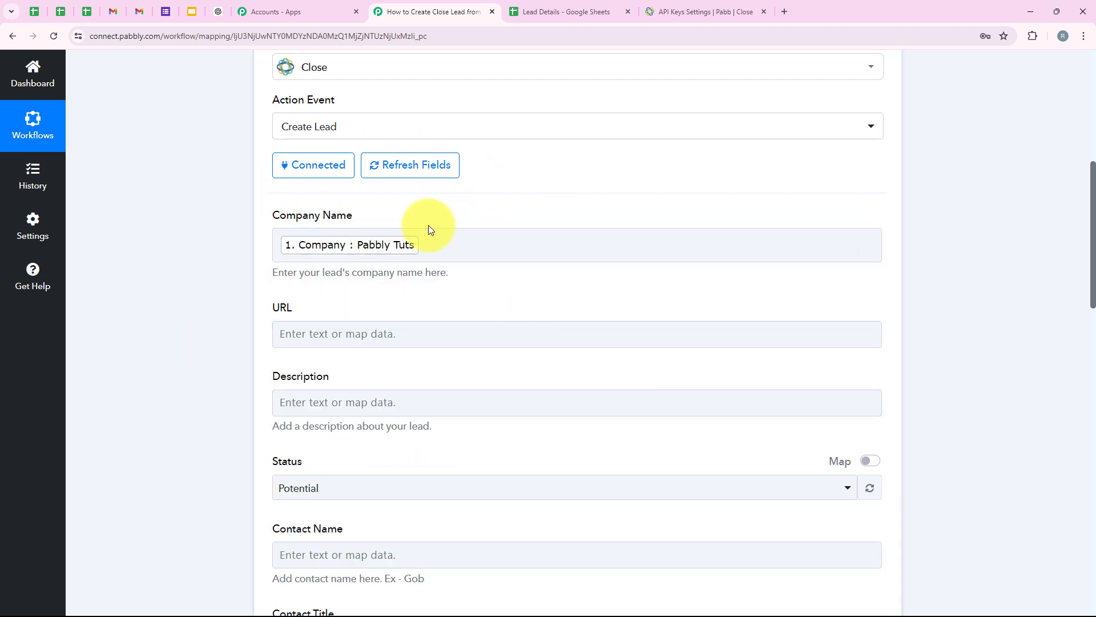
# Keep the lead Status set to Potential.
pyautogui.click(433, 259)
pyautogui.scroll(-1, 443, 320)
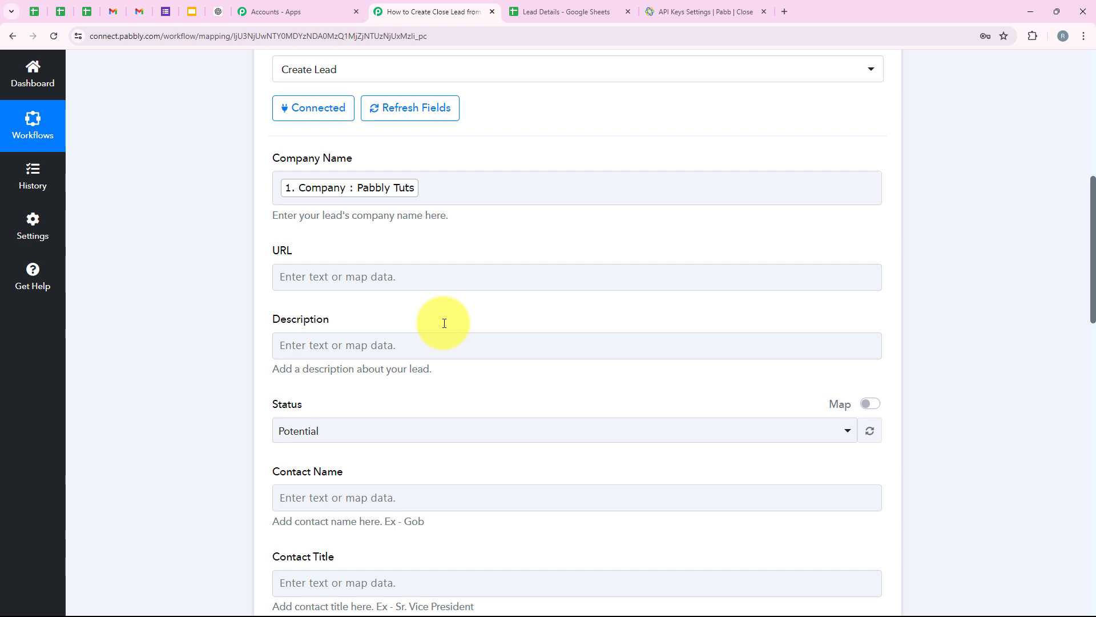
pyautogui.scroll(-1, 444, 323)
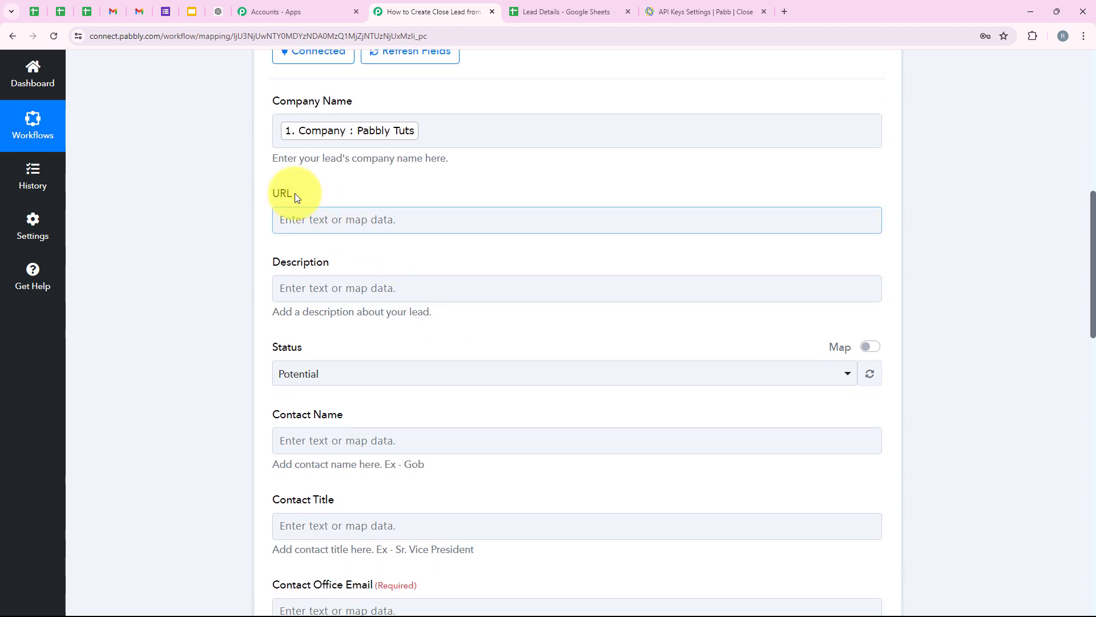
pyautogui.click(408, 256)
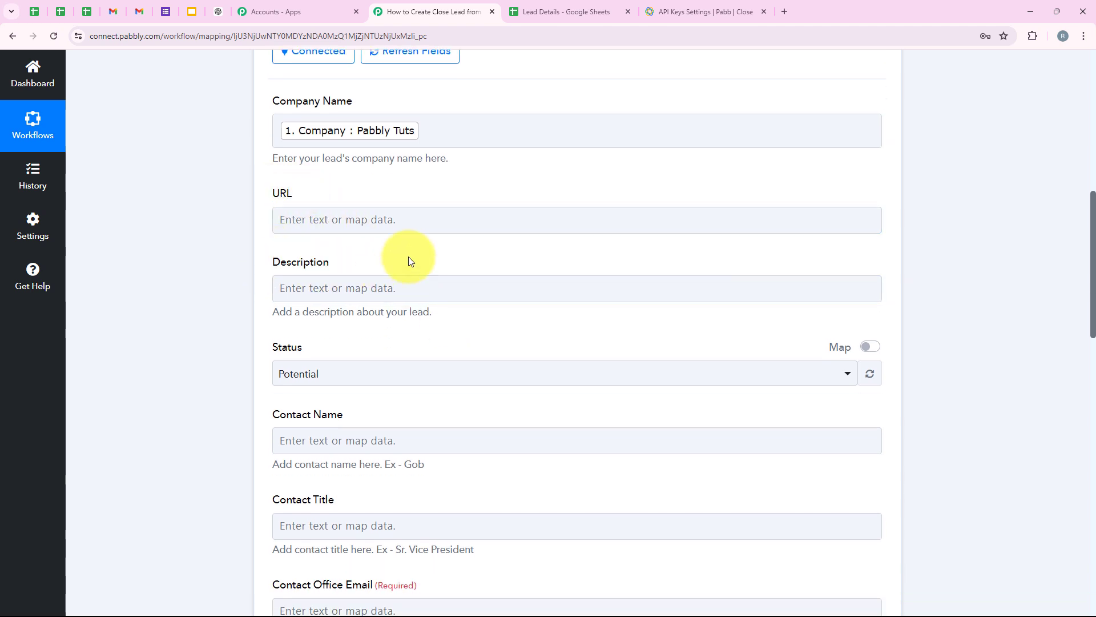
pyautogui.click(372, 294)
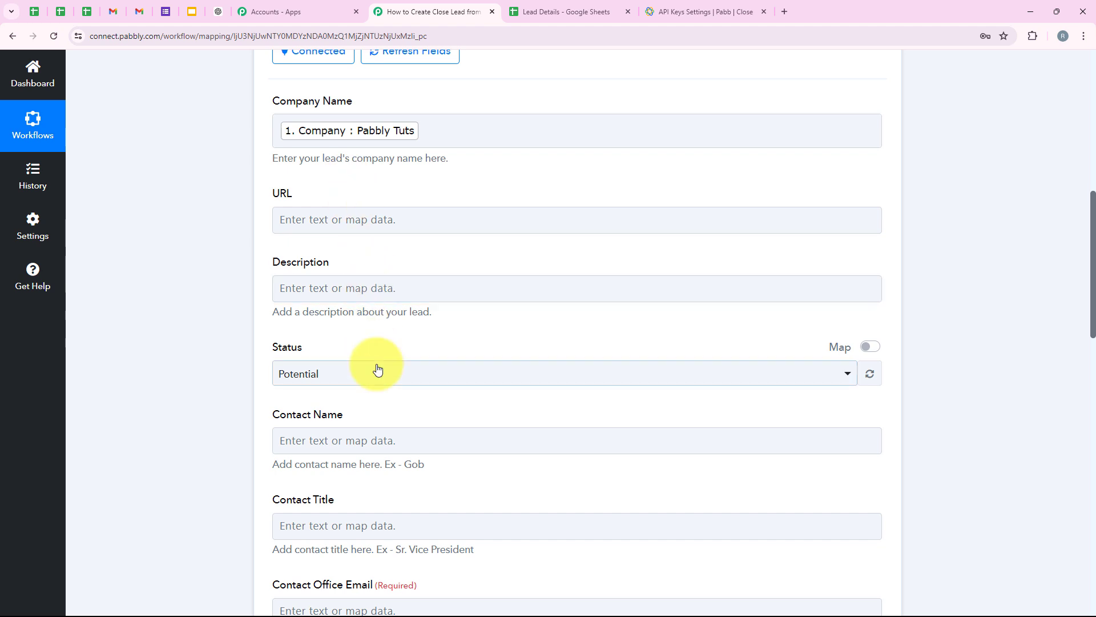
pyautogui.scroll(-3, 375, 367)
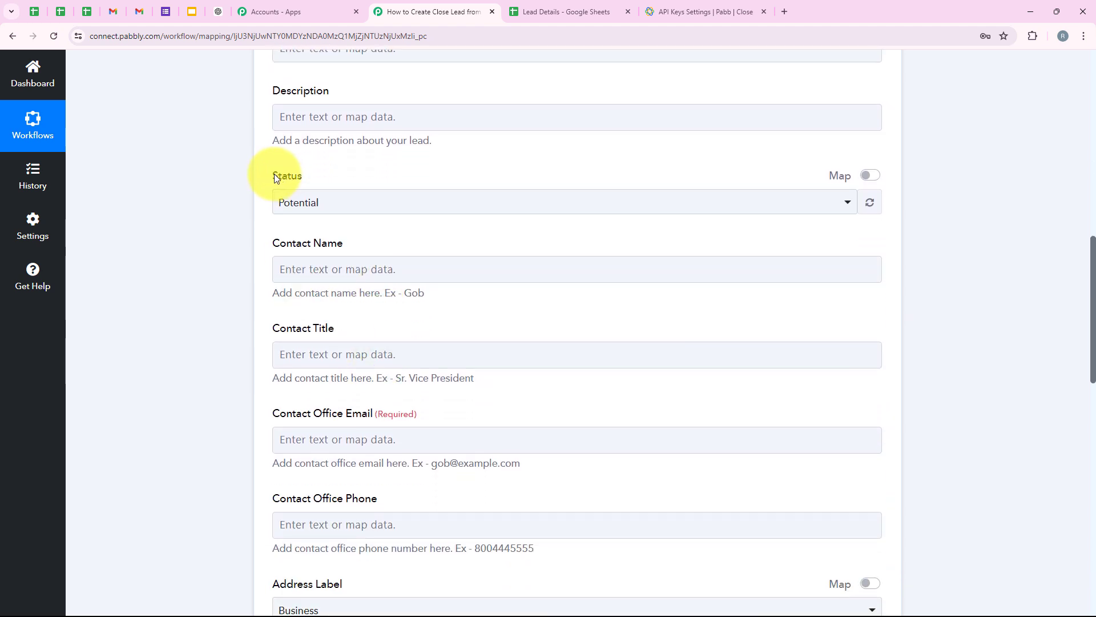
pyautogui.click(343, 204)
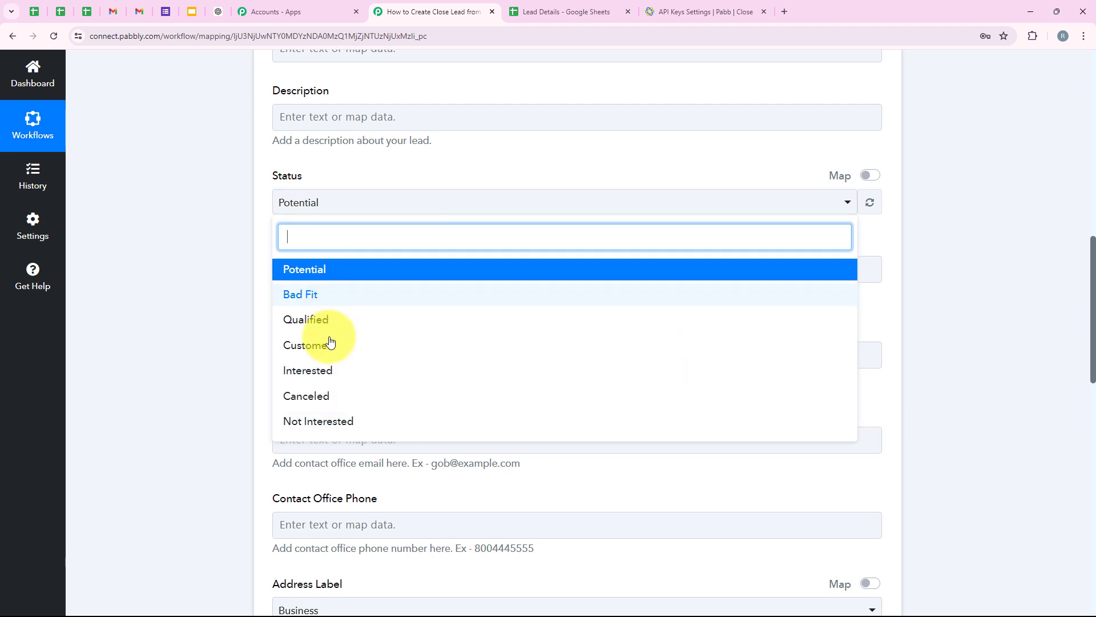
pyautogui.click(333, 275)
pyautogui.scroll(-1, 349, 306)
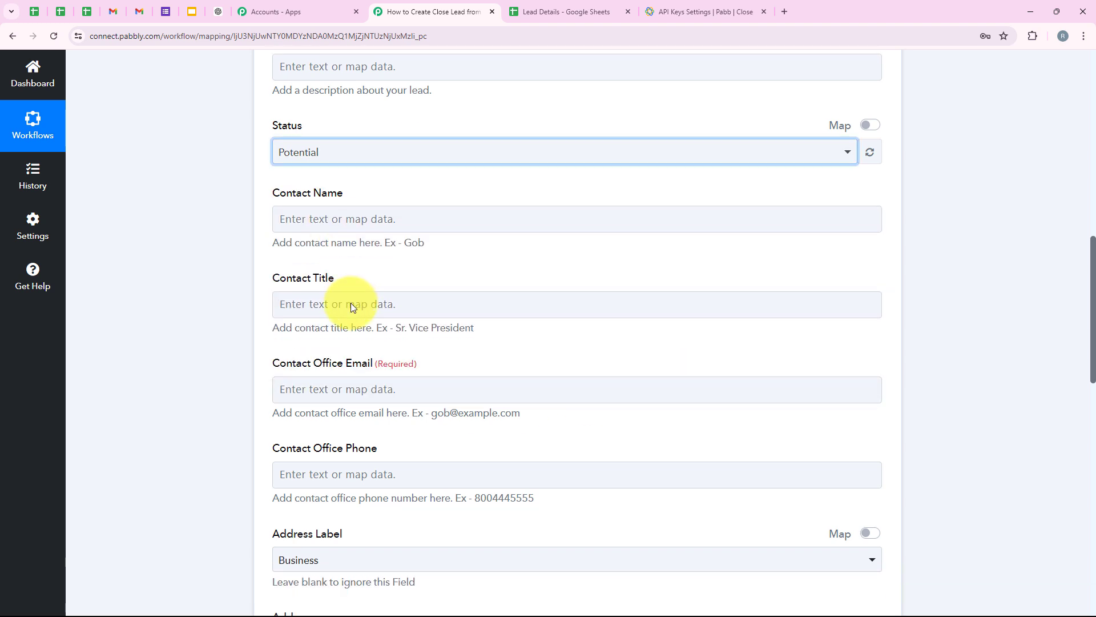
# Fill Contact Name with the sheet's First Name followed by Last Name.
pyautogui.tripleClick(284, 194)
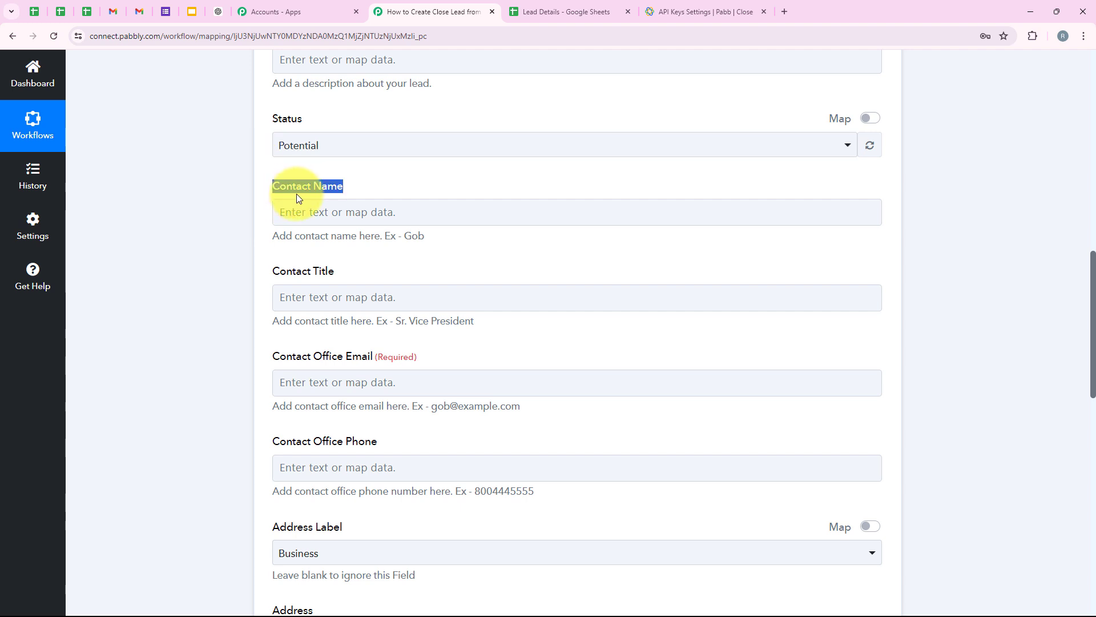
pyautogui.click(297, 212)
pyautogui.click(428, 275)
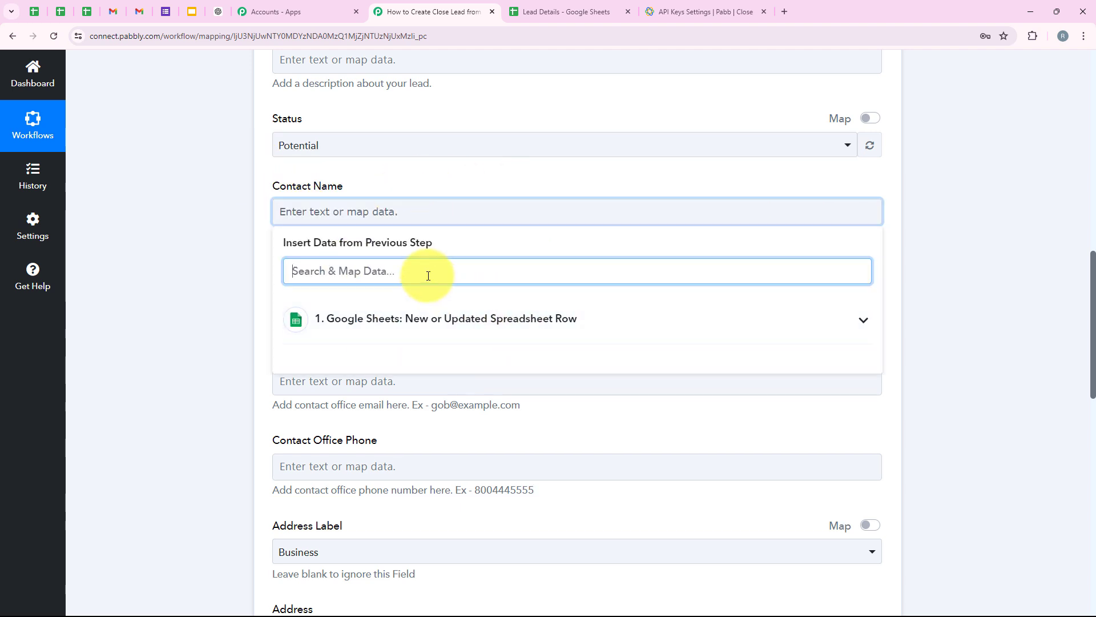
pyautogui.write('name')
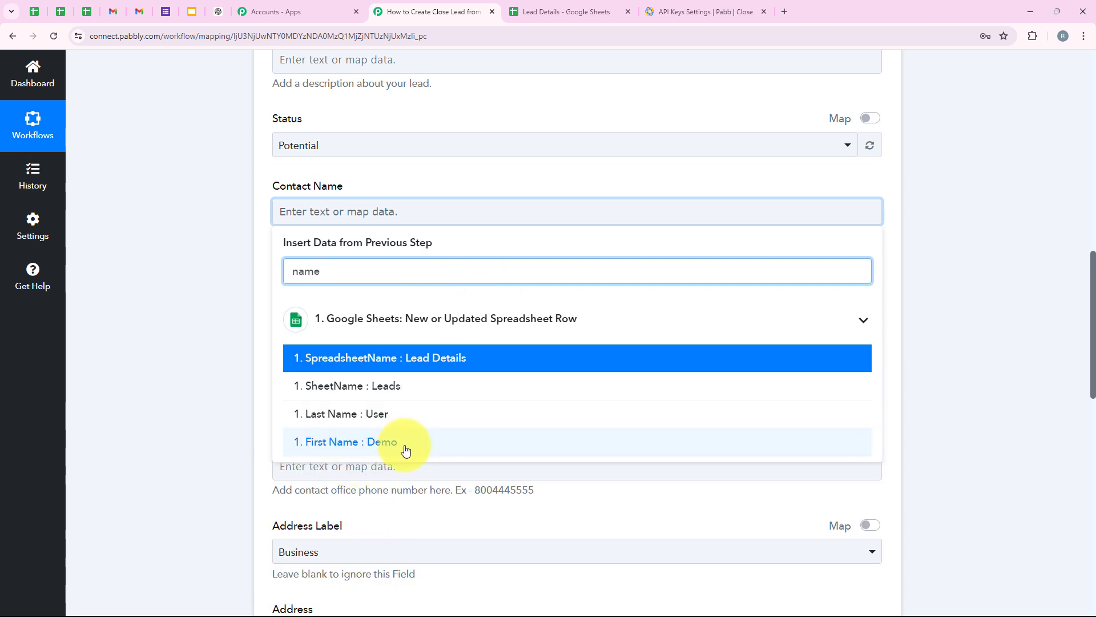
pyautogui.click(408, 444)
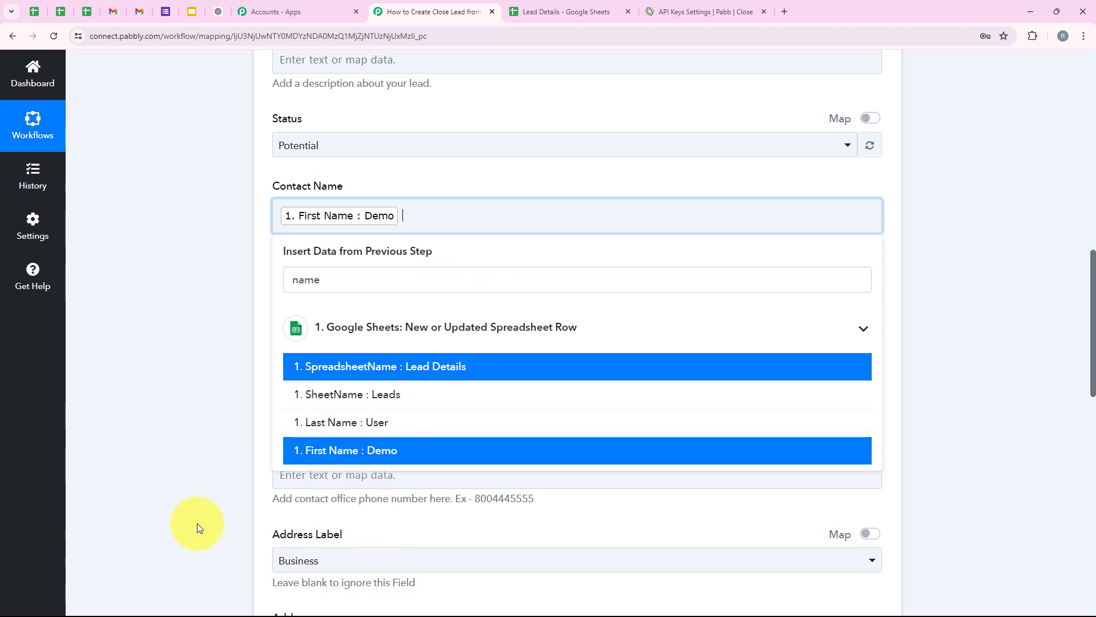
pyautogui.click(319, 422)
pyautogui.click(218, 298)
pyautogui.scroll(-1, 219, 304)
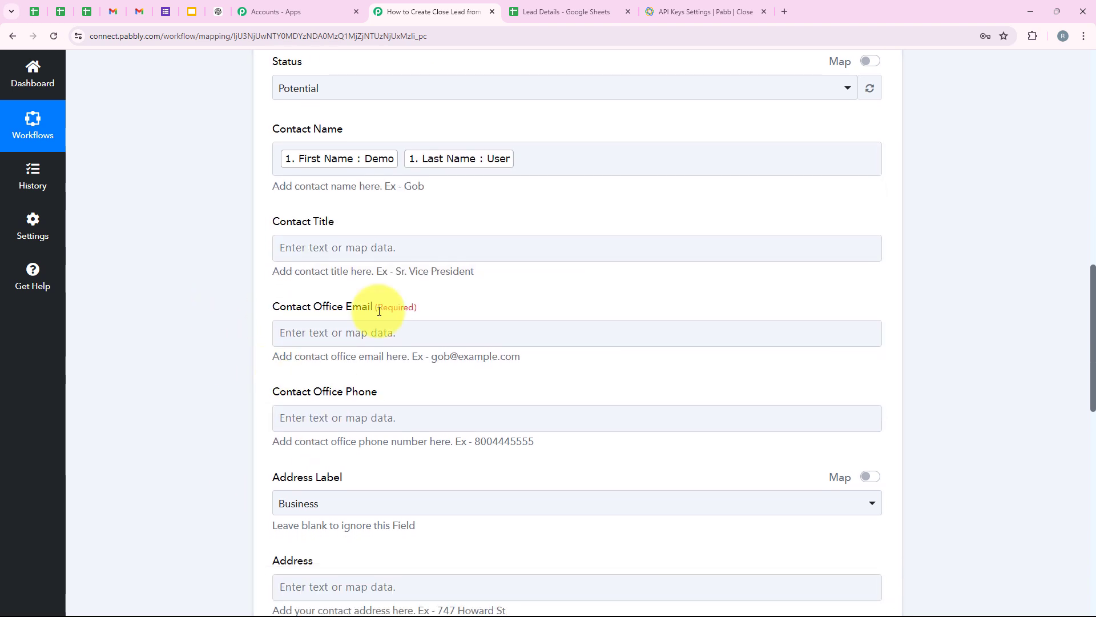
# Map the sheet's Email value into Contact Office Email.
pyautogui.click(350, 218)
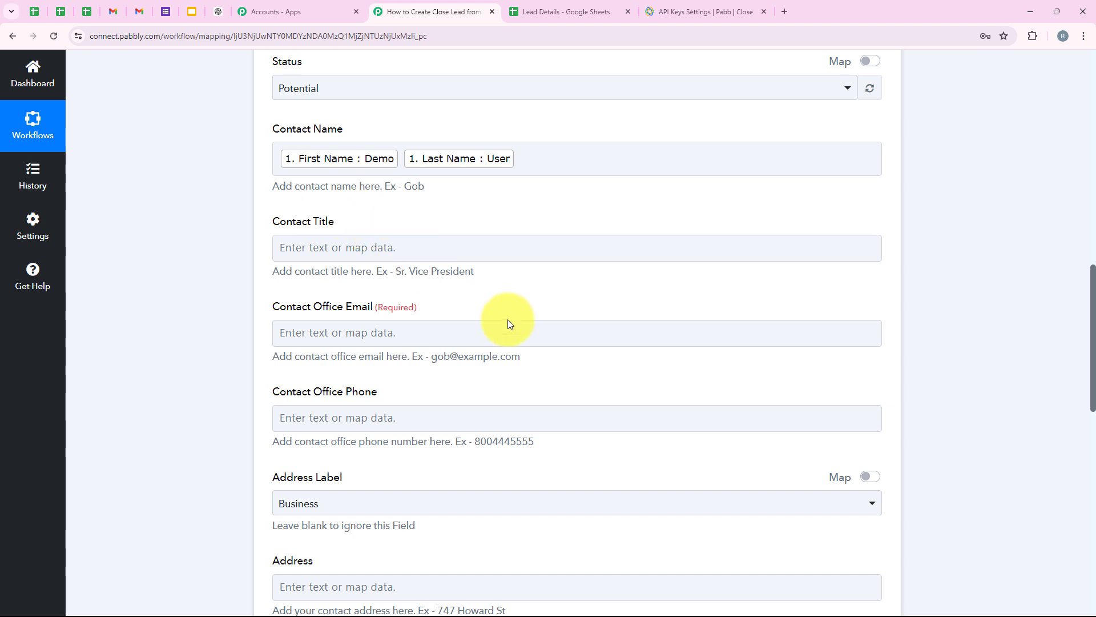
pyautogui.scroll(-1, 506, 318)
pyautogui.scroll(-1, 367, 423)
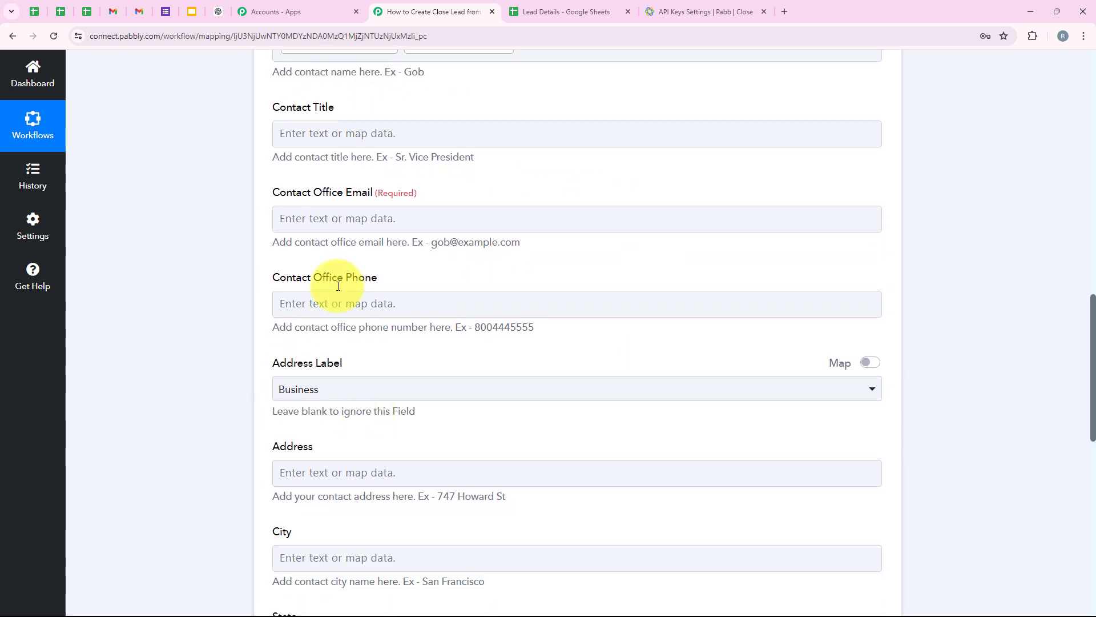
pyautogui.moveTo(273, 193); pyautogui.dragTo(371, 194)
pyautogui.click(372, 220)
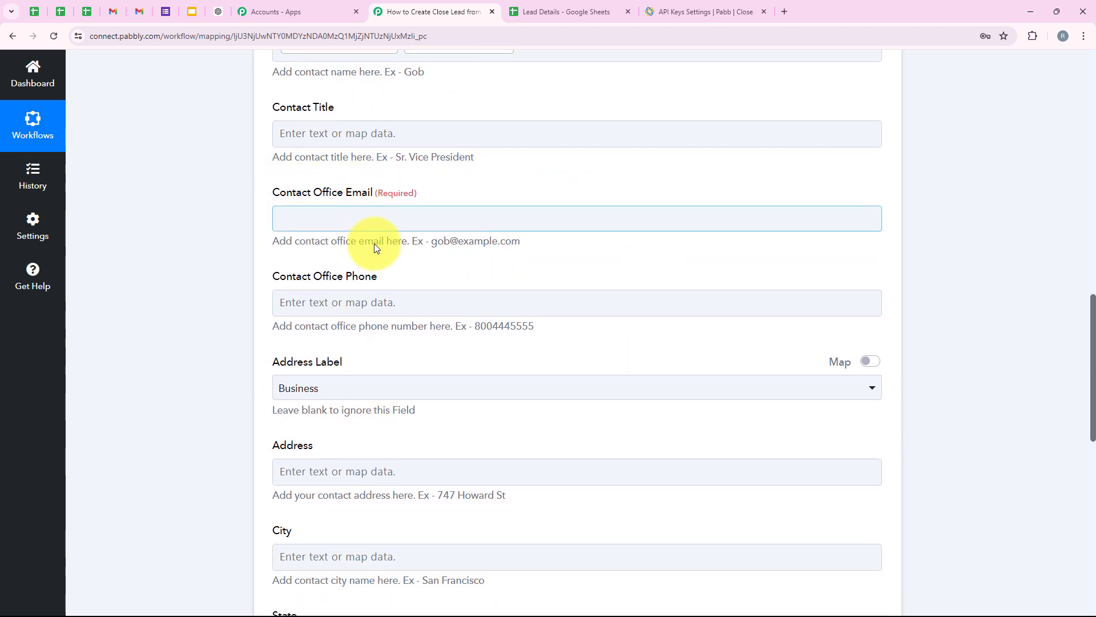
pyautogui.click(363, 278)
pyautogui.write('ema')
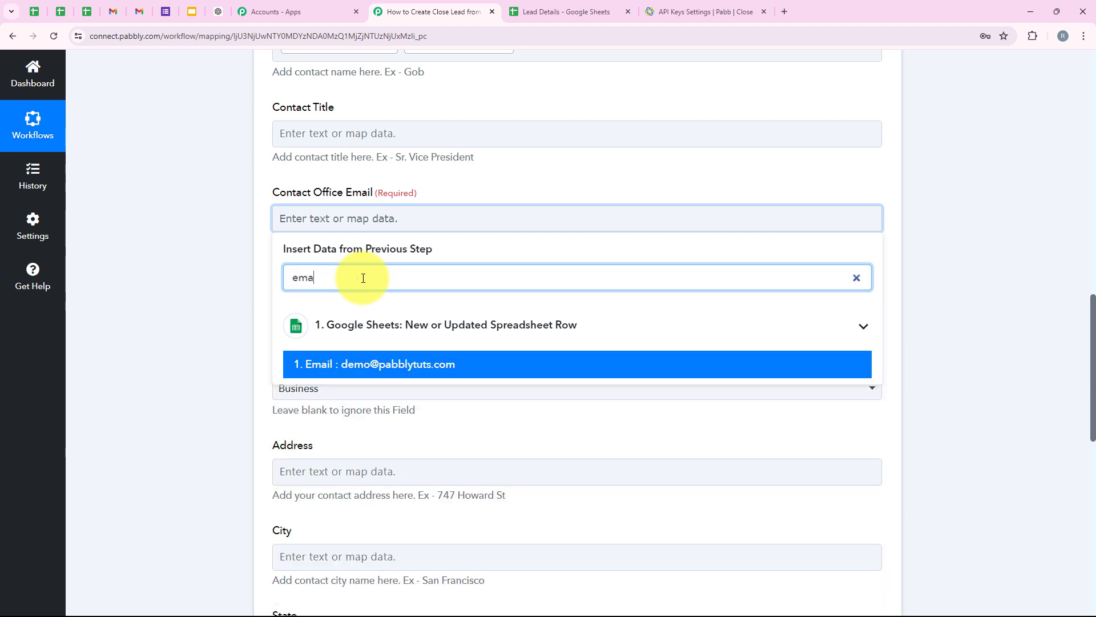
pyautogui.click(369, 371)
# Map the sheet's Phone value into Contact Office Phone.
pyautogui.scroll(-1, 208, 386)
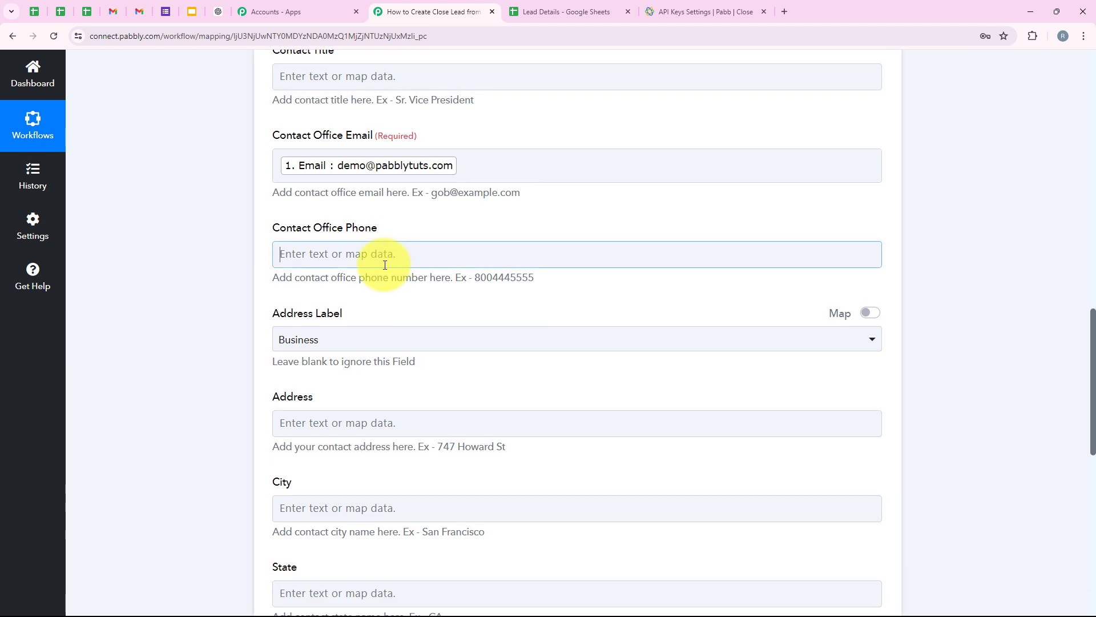
pyautogui.click(384, 255)
pyautogui.click(397, 357)
pyautogui.click(389, 311)
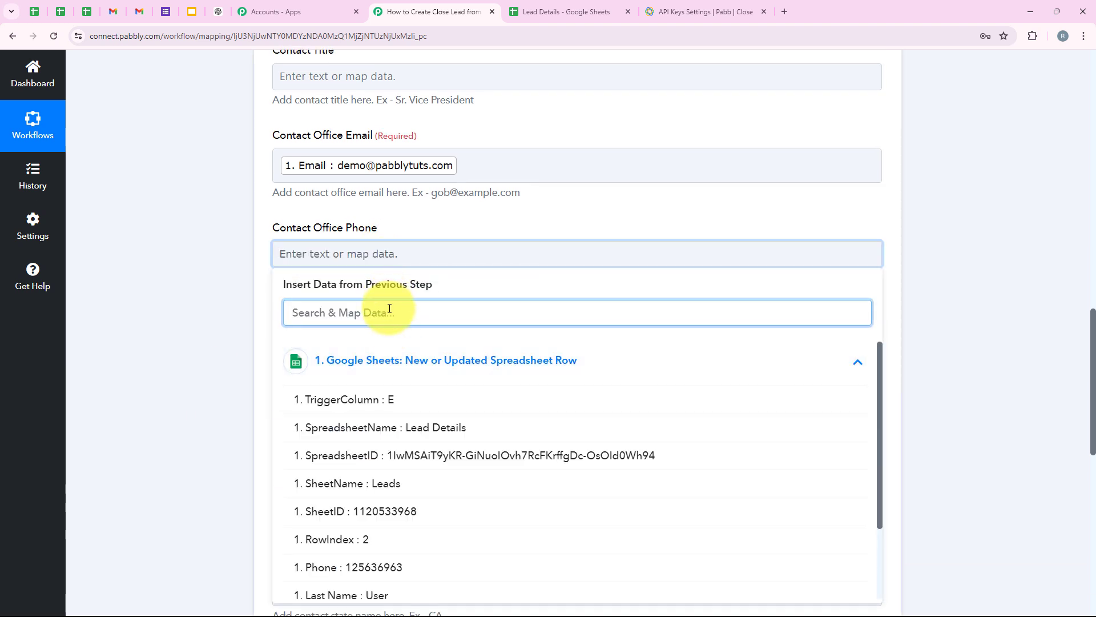
pyautogui.write('ph')
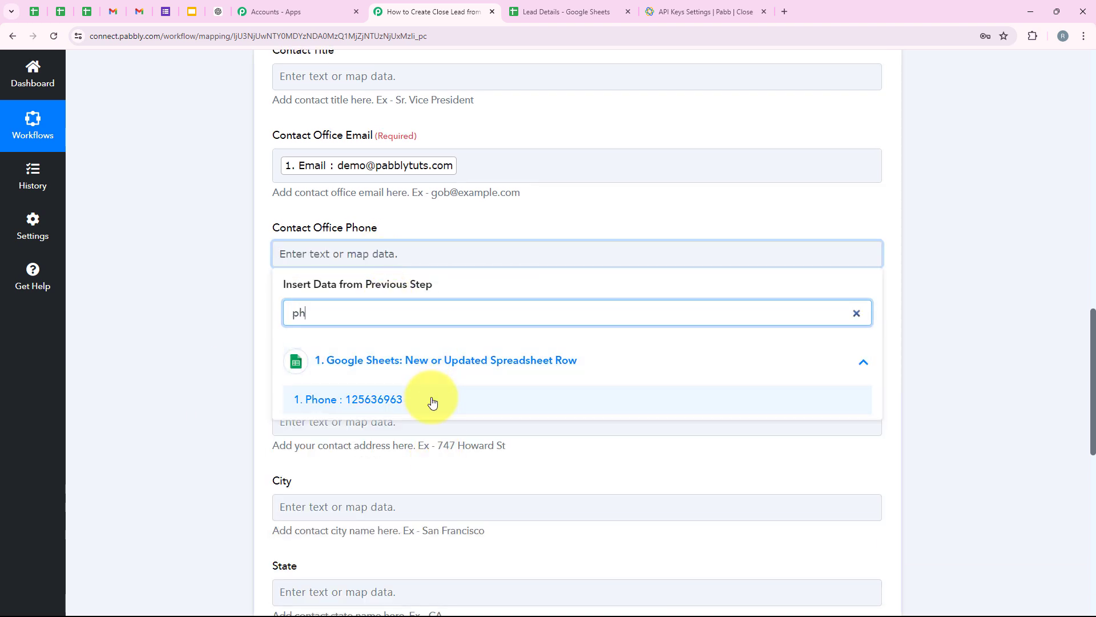
pyautogui.click(431, 401)
pyautogui.click(231, 276)
# Keep the Address Label set to Business.
pyautogui.scroll(-1, 216, 354)
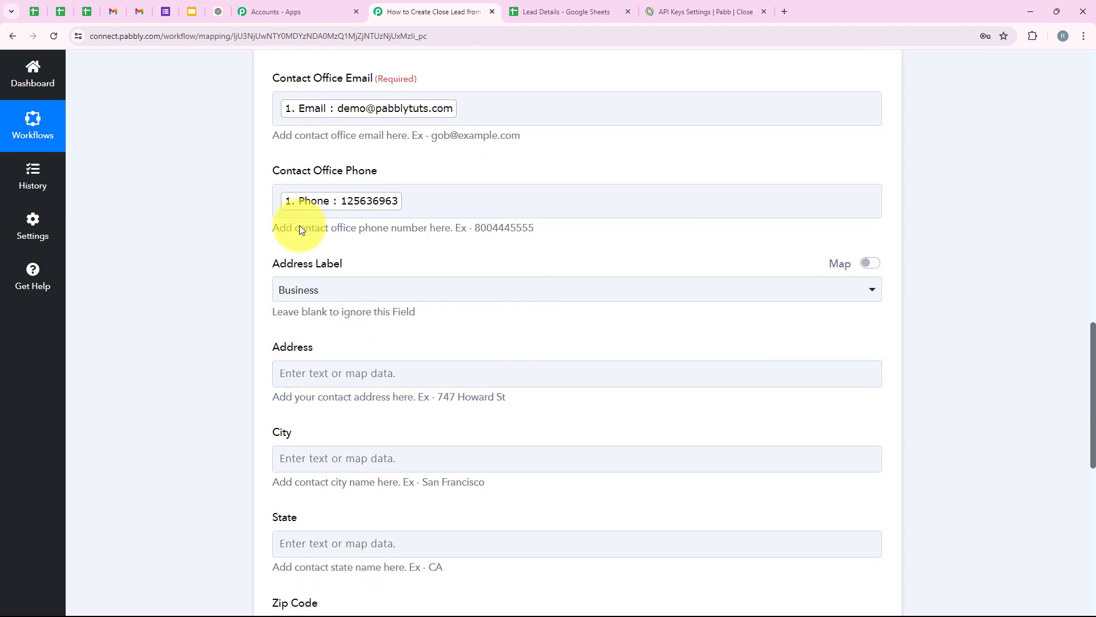
pyautogui.click(366, 291)
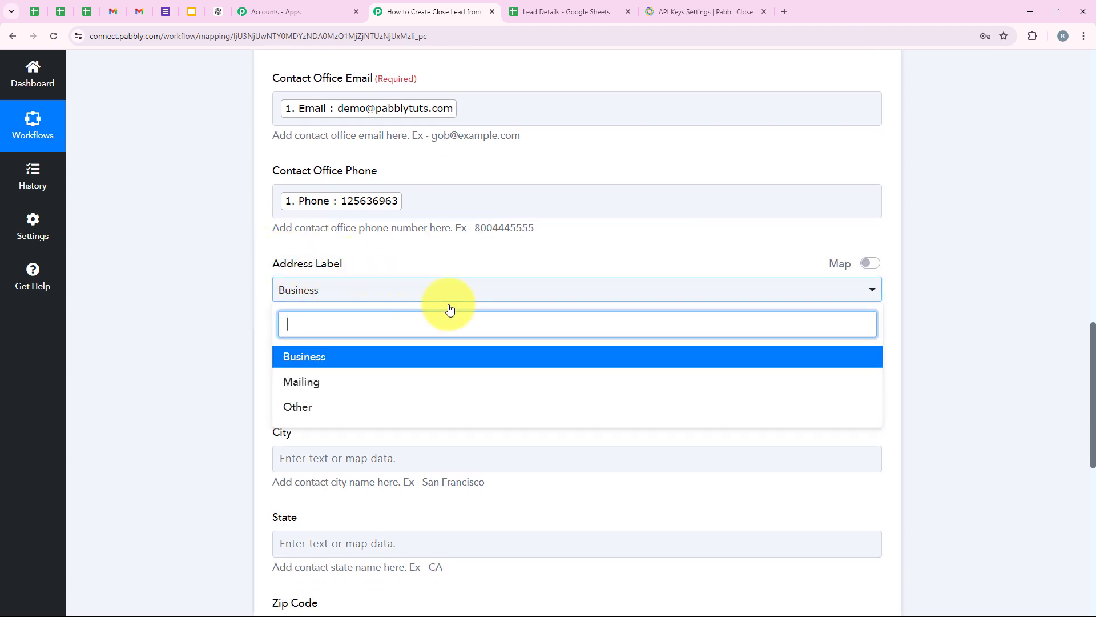
pyautogui.click(302, 358)
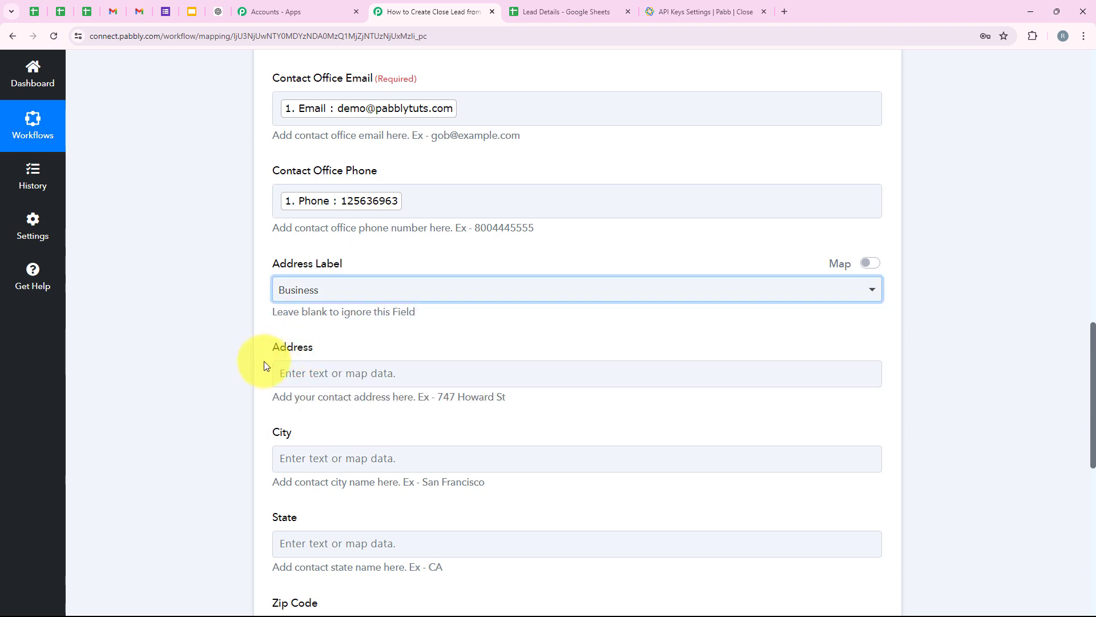
pyautogui.scroll(-2, 264, 371)
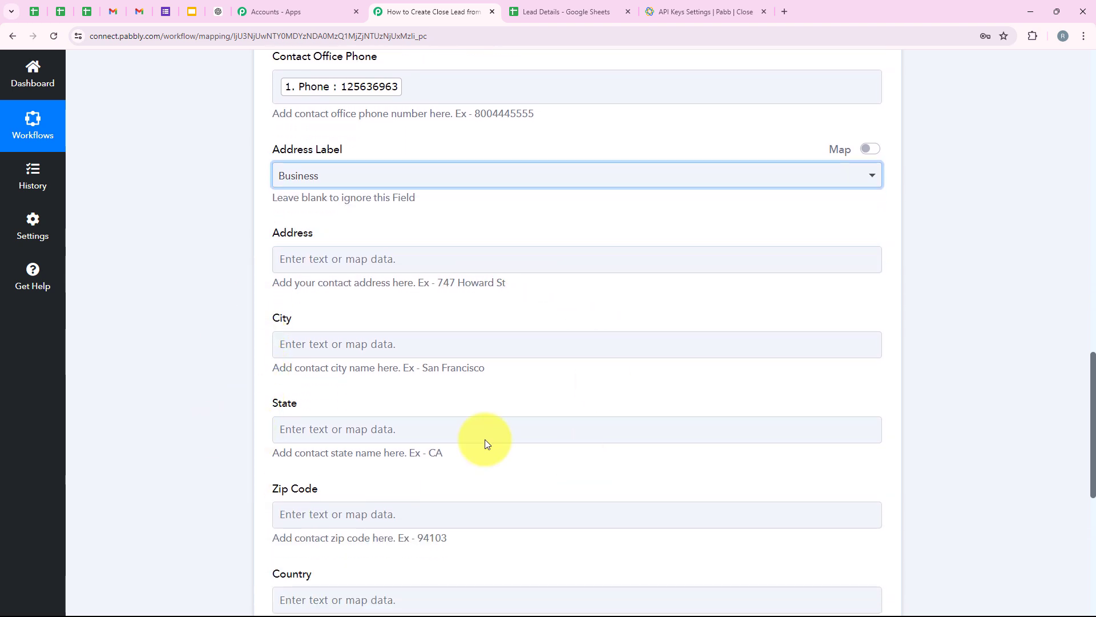
pyautogui.moveTo(255, 235); pyautogui.dragTo(315, 234)
pyautogui.moveTo(264, 317); pyautogui.dragTo(371, 316)
pyautogui.click(371, 316)
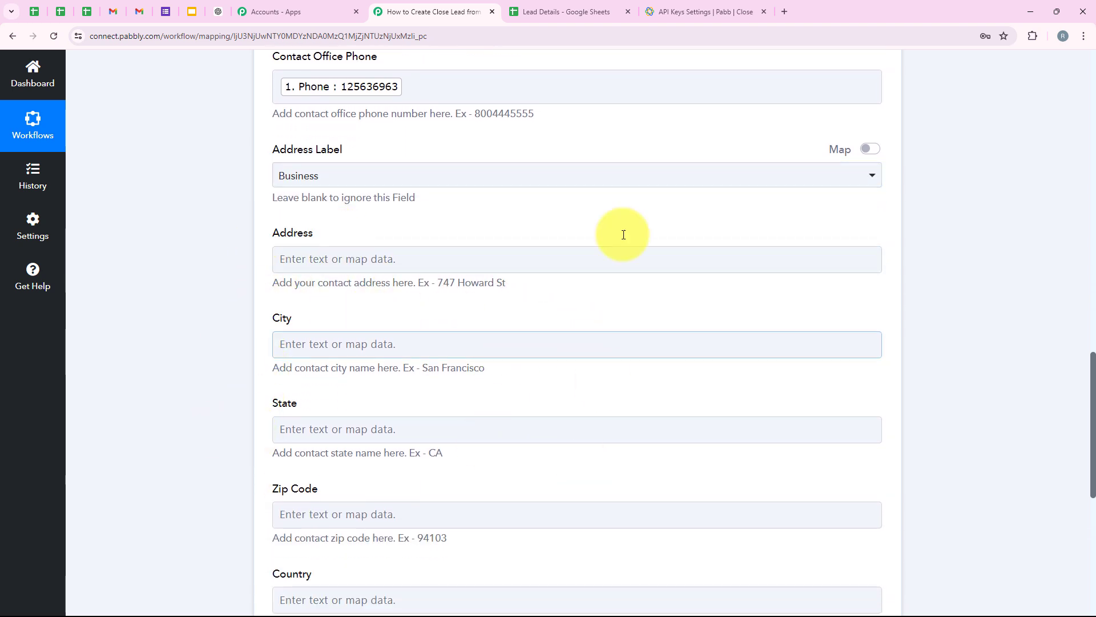
pyautogui.scroll(-3, 447, 399)
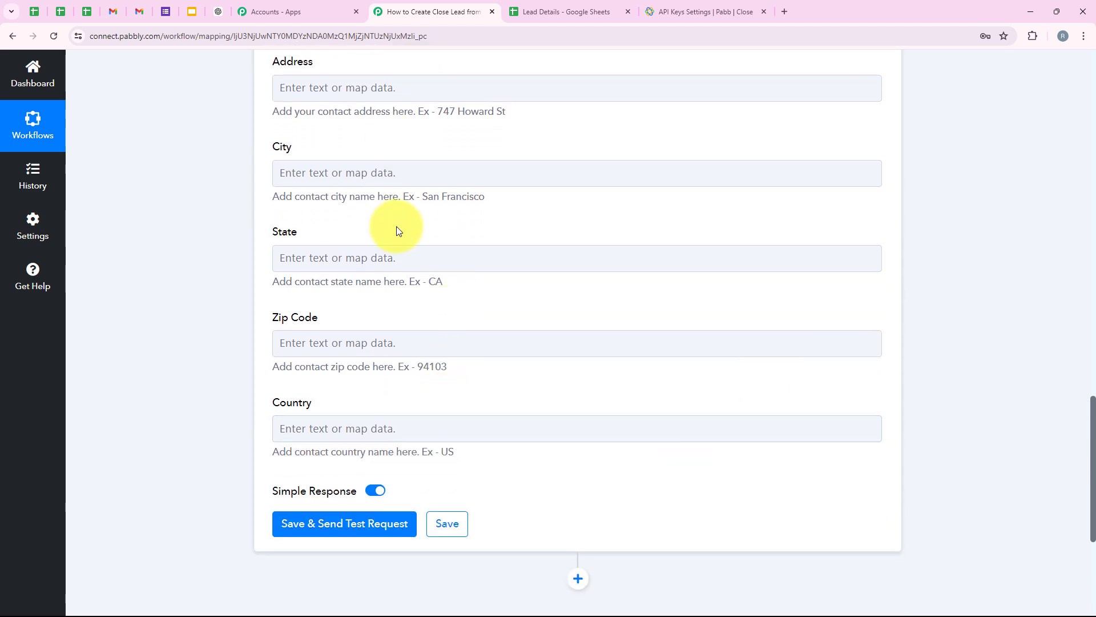
pyautogui.scroll(3, 396, 226)
pyautogui.scroll(-6, 382, 269)
# Save and test the Create Lead step, review the returned lead details, then view Close's Leads list.
pyautogui.click(365, 345)
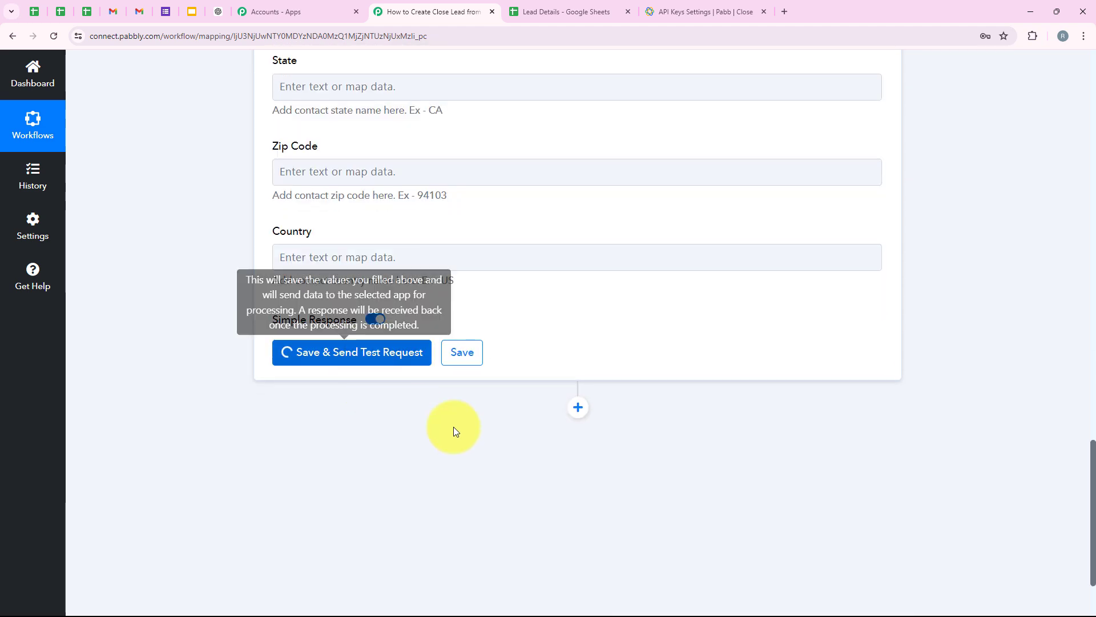
pyautogui.scroll(-5, 398, 379)
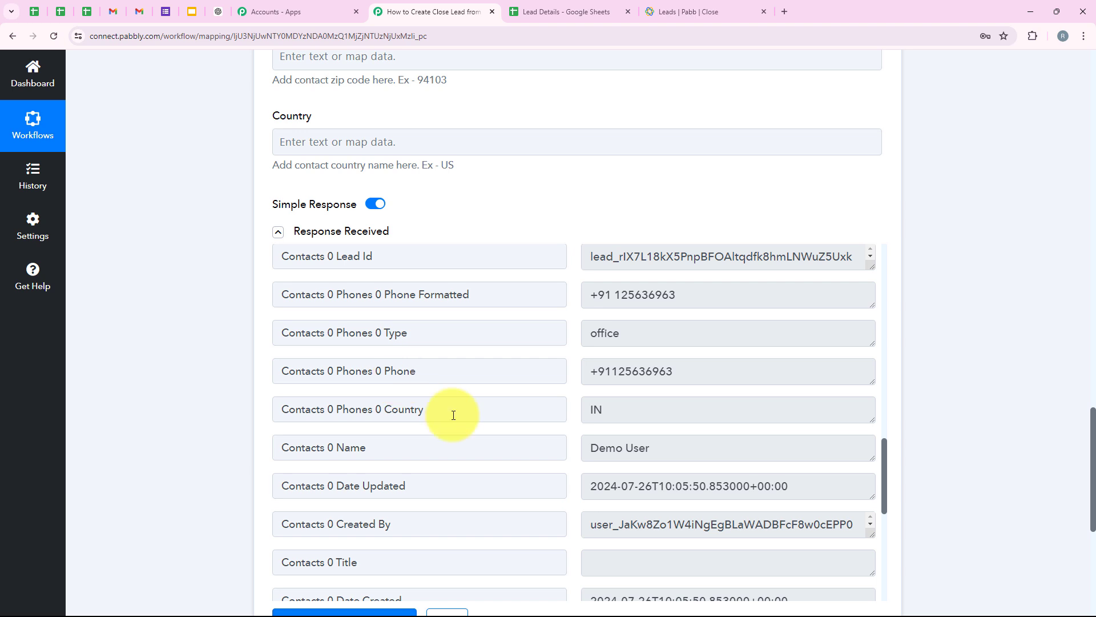
pyautogui.scroll(-3, 568, 420)
pyautogui.scroll(-3, 571, 422)
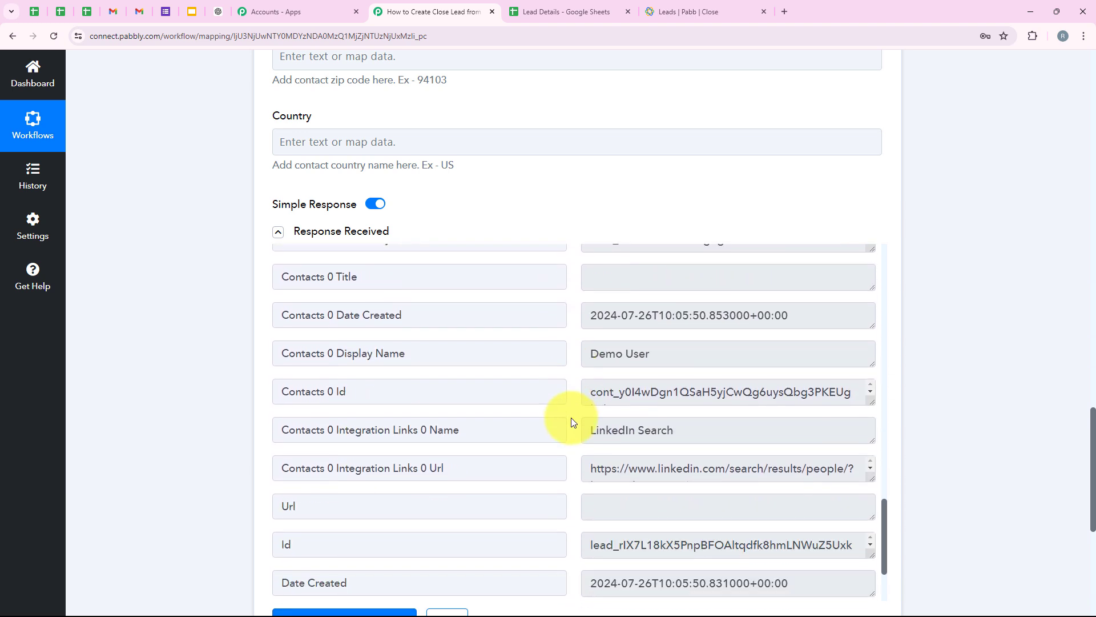
pyautogui.scroll(1, 334, 420)
pyautogui.scroll(6, 334, 419)
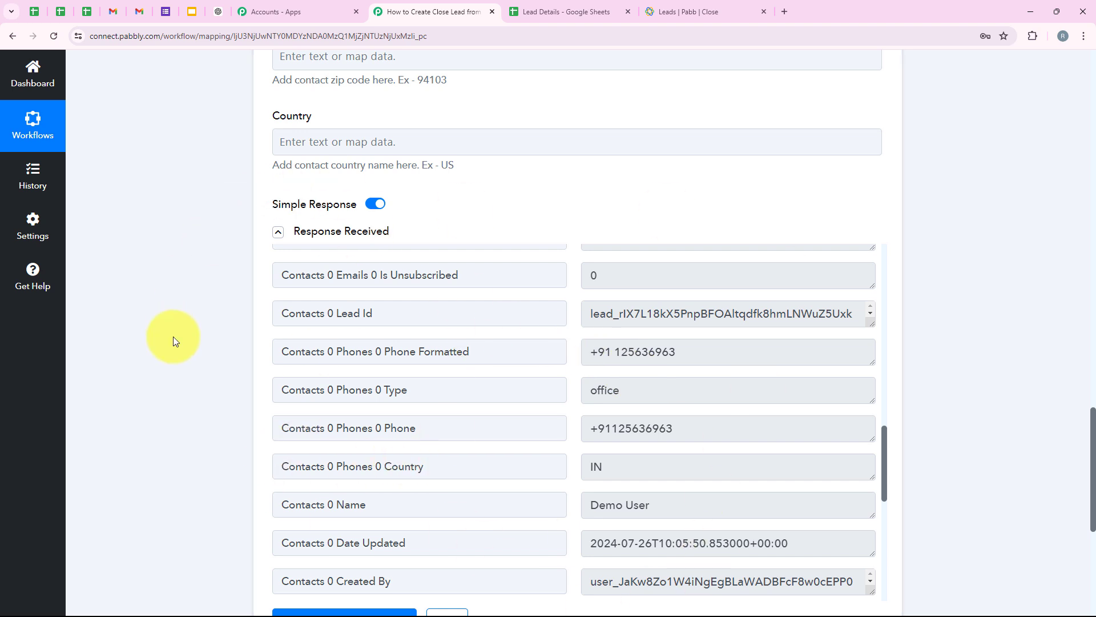
pyautogui.hotkey('ctrl', '9')
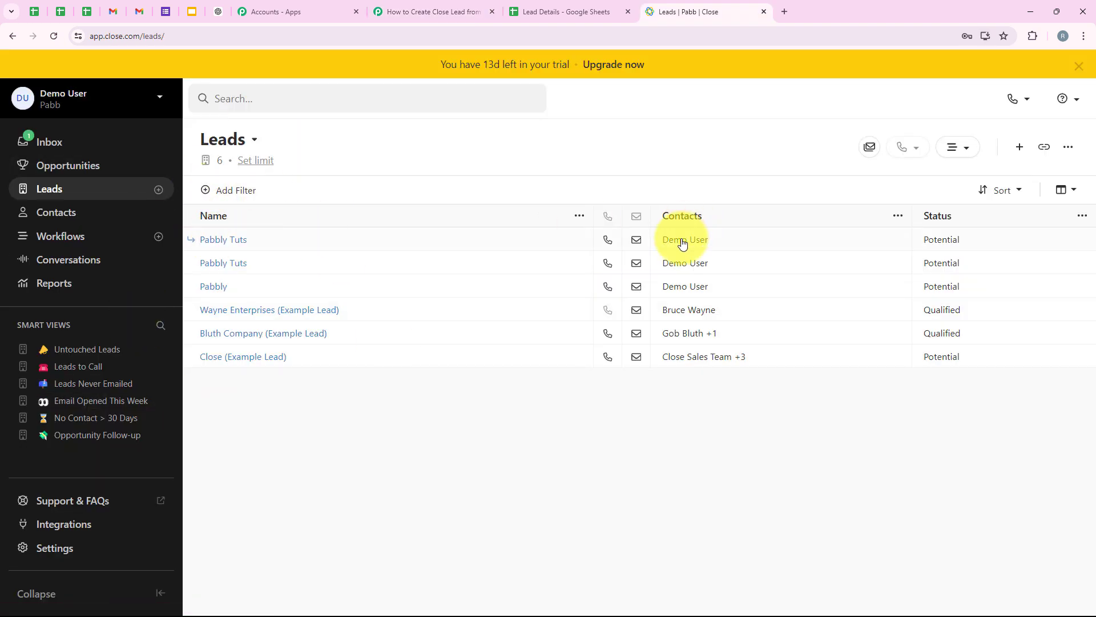
# Check the Pabbly Tuts lead's contact phone and email against the sheet, then return to Pabbly.
pyautogui.click(226, 242)
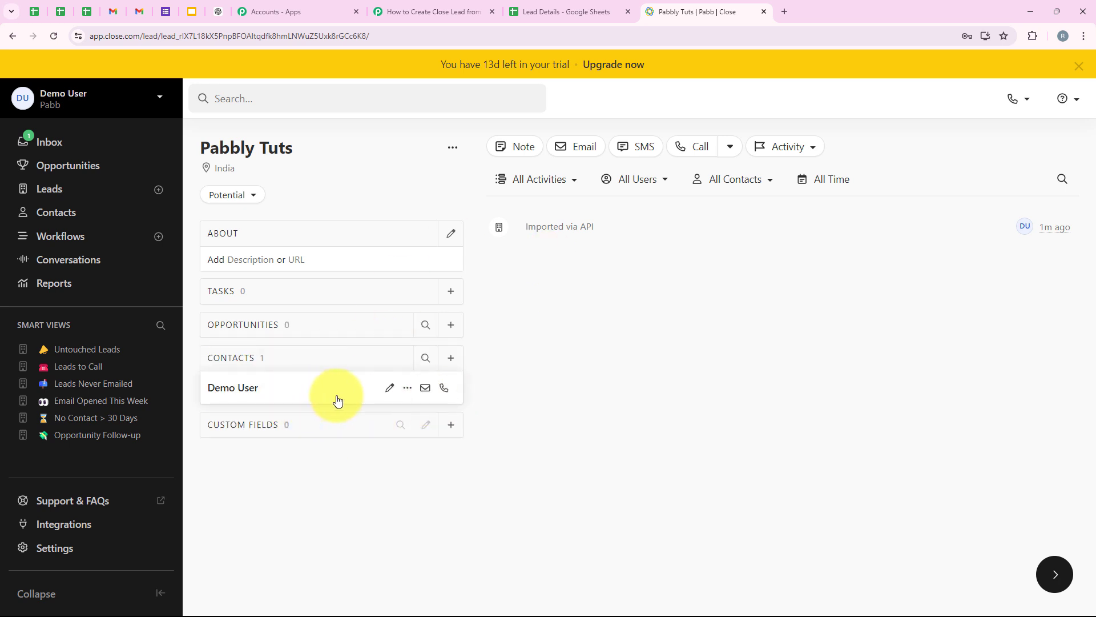
pyautogui.click(389, 388)
pyautogui.scroll(-1, 251, 474)
pyautogui.scroll(-1, 255, 485)
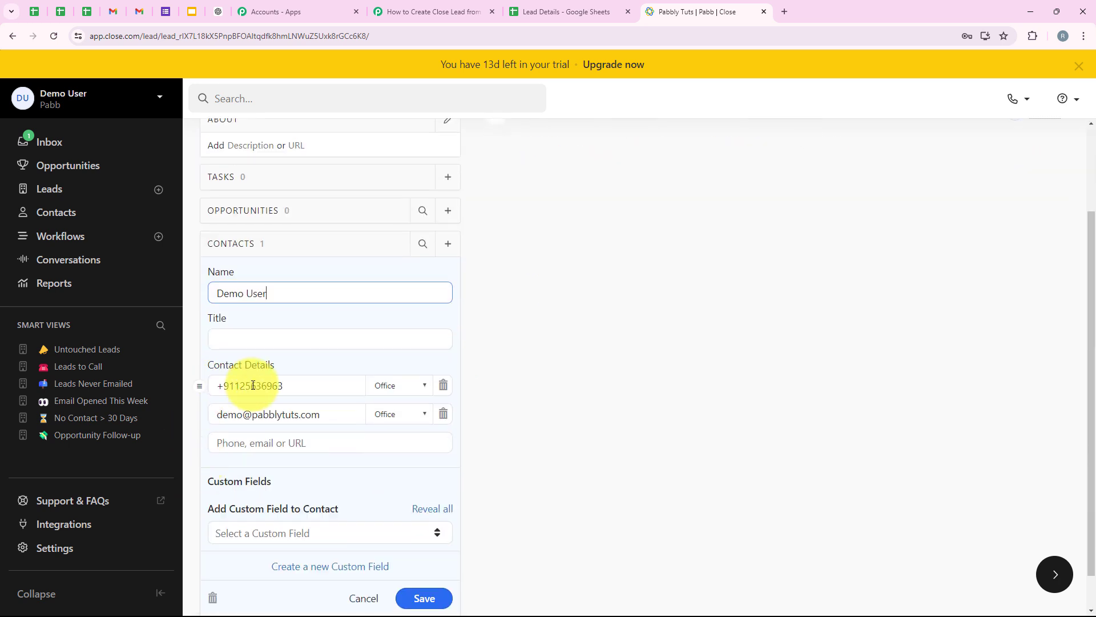
pyautogui.moveTo(219, 414); pyautogui.dragTo(320, 413)
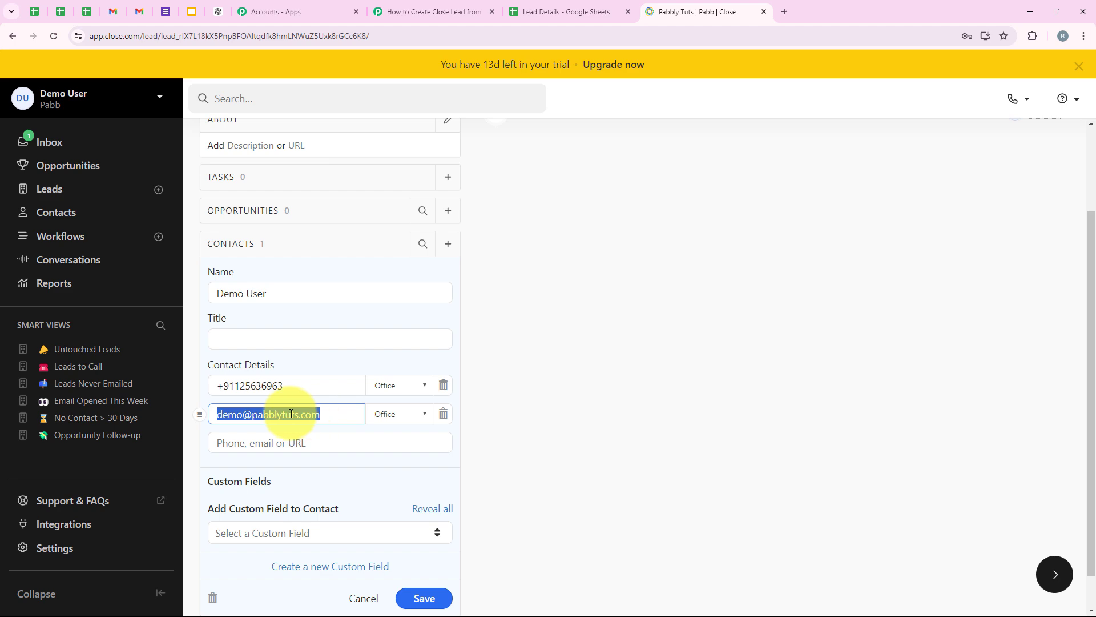
pyautogui.tripleClick(311, 385)
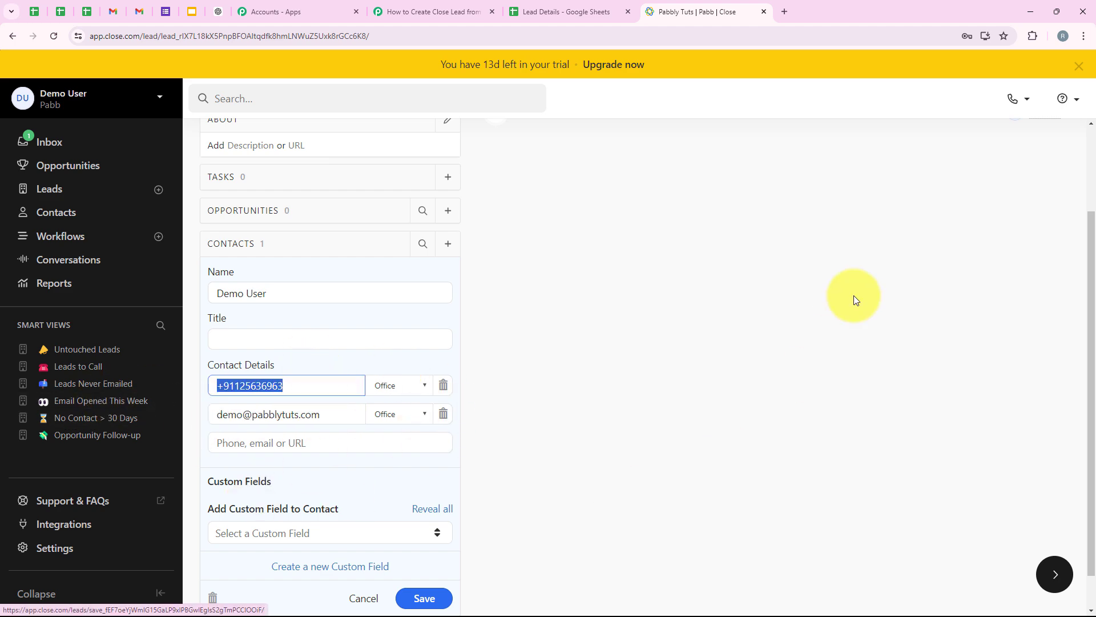
pyautogui.click(617, 11)
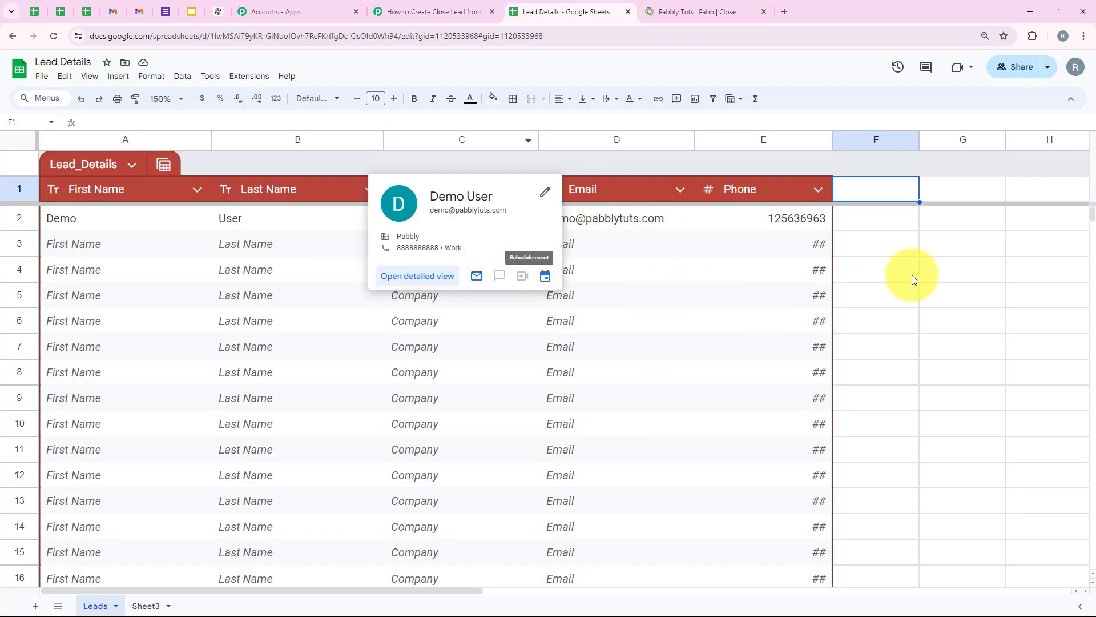
pyautogui.click(434, 12)
pyautogui.scroll(20, 208, 297)
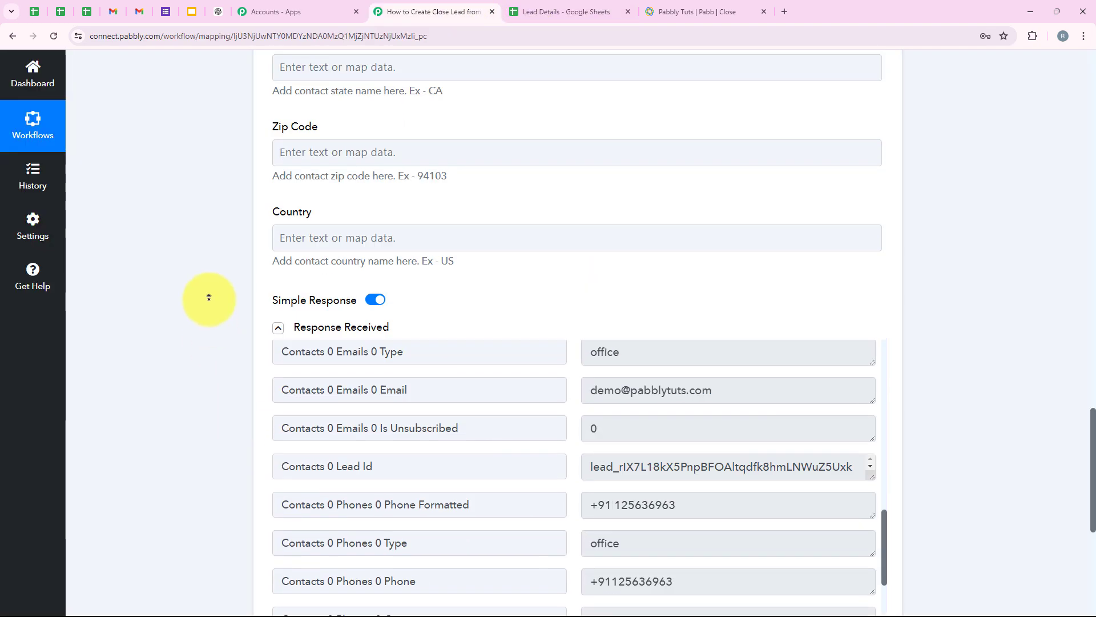
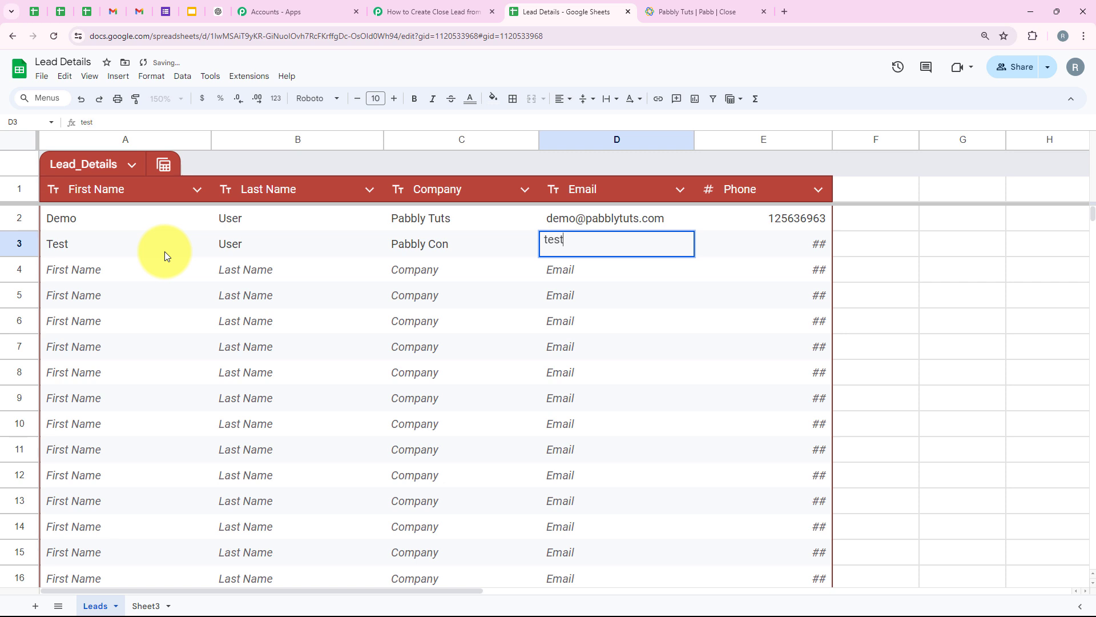
# Fill in the test lead's email in D3 and phone number in E3, then select row A3:E3.
pyautogui.write('bblytuts.com')
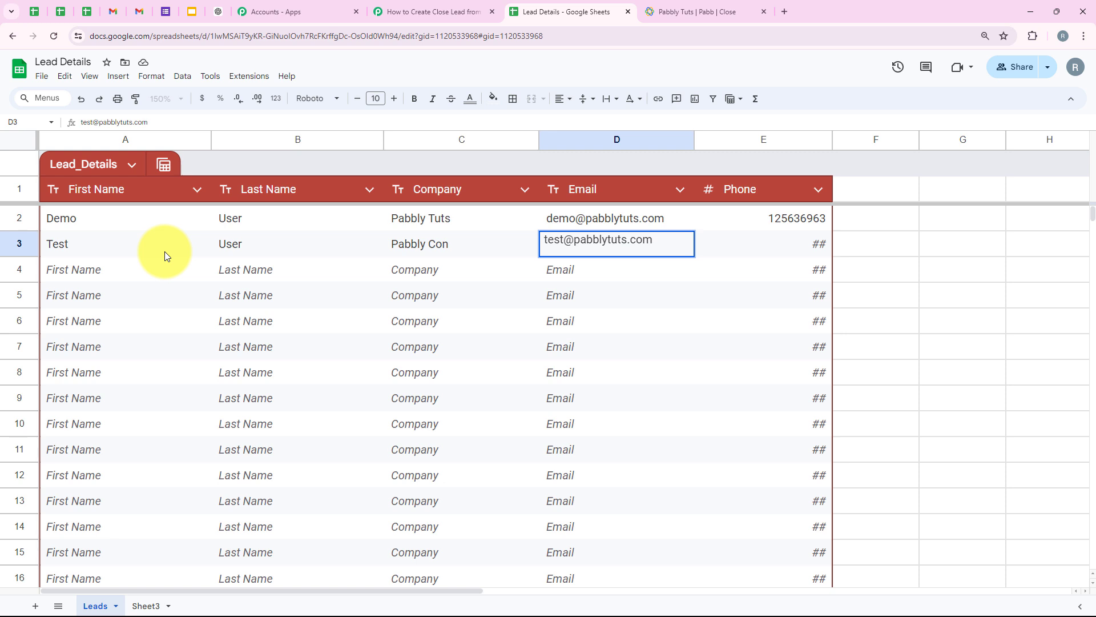
pyautogui.press('Tab')
pyautogui.write('213')
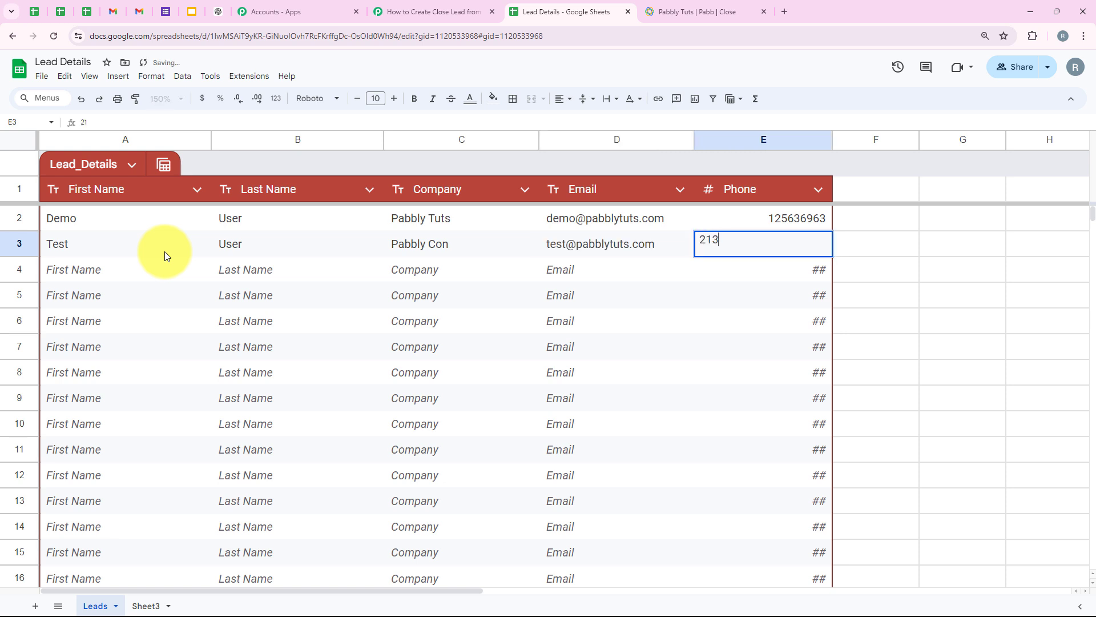
pyautogui.write('236333')
pyautogui.press('Return')
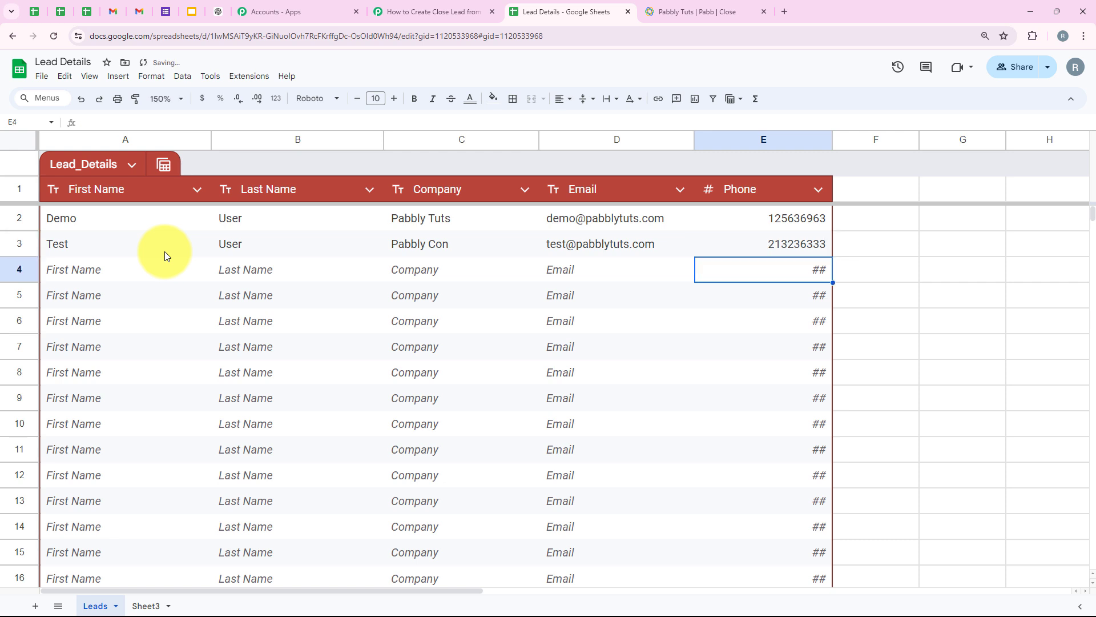
pyautogui.moveTo(165, 251); pyautogui.dragTo(805, 245)
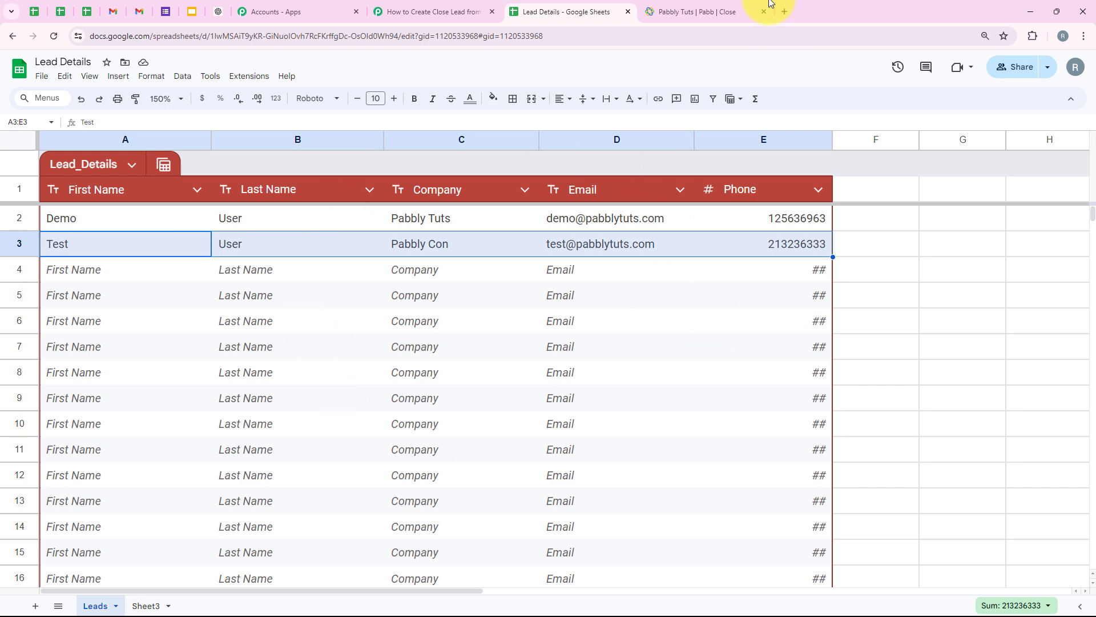
# In Close, open the newly created Pabbly Con lead from the Leads list.
pyautogui.click(751, 6)
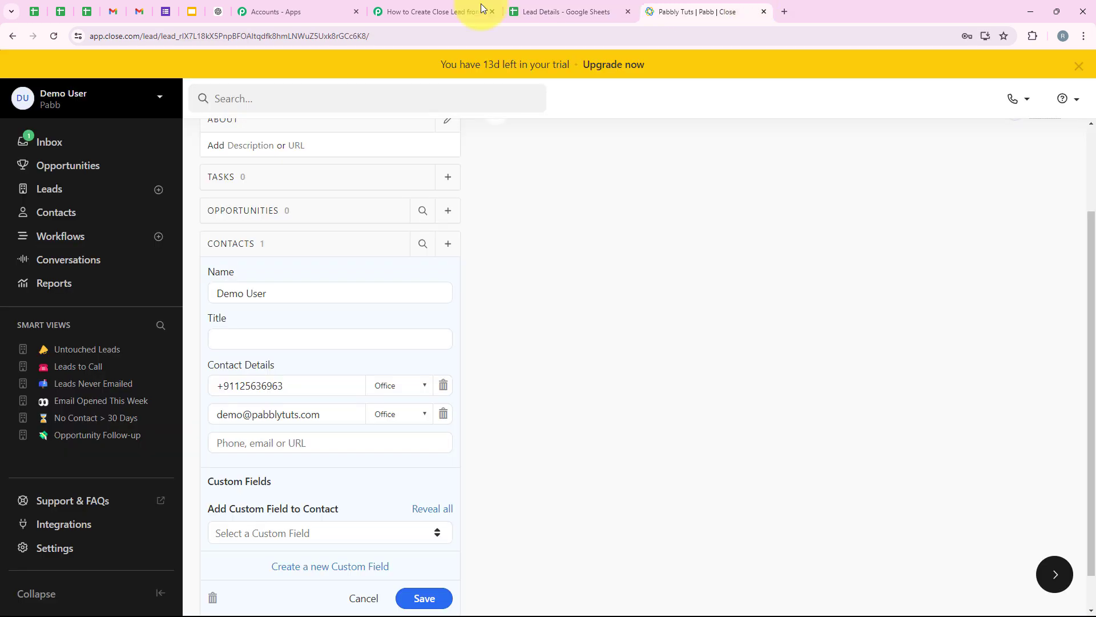
pyautogui.click(20, 37)
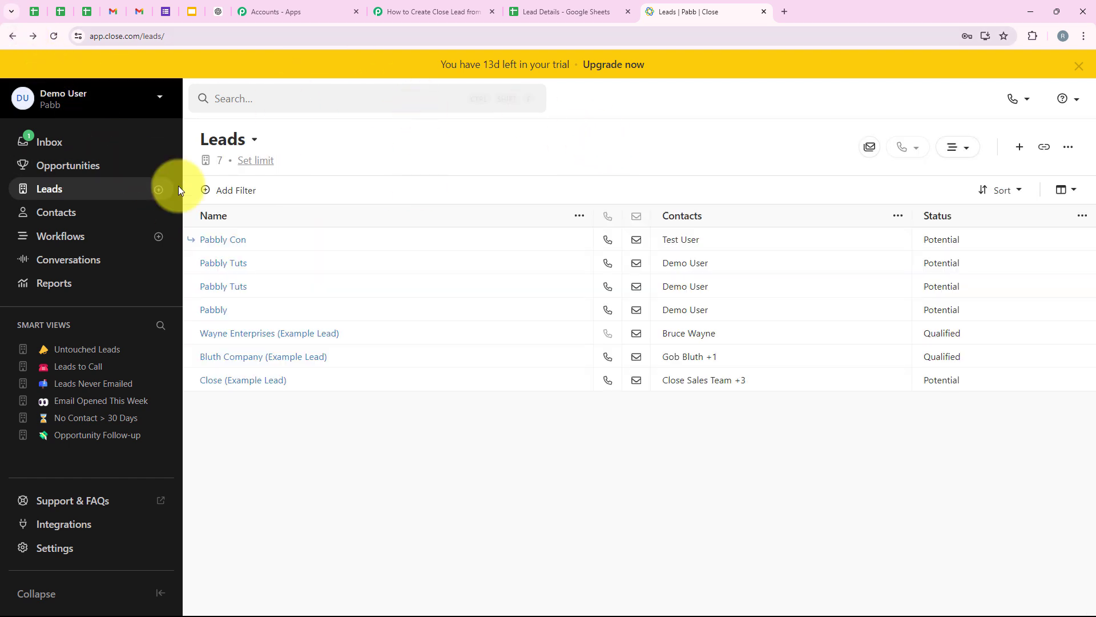
pyautogui.click(235, 239)
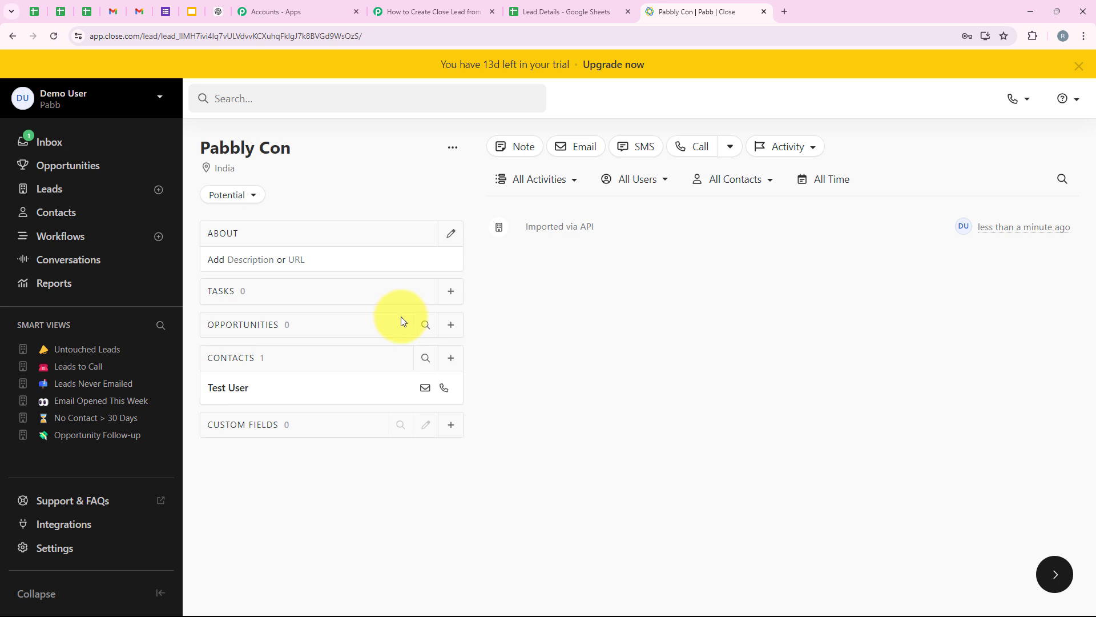
# Verify the Test User contact's email and phone, then return to the Pabbly Connect workflow.
pyautogui.click(388, 388)
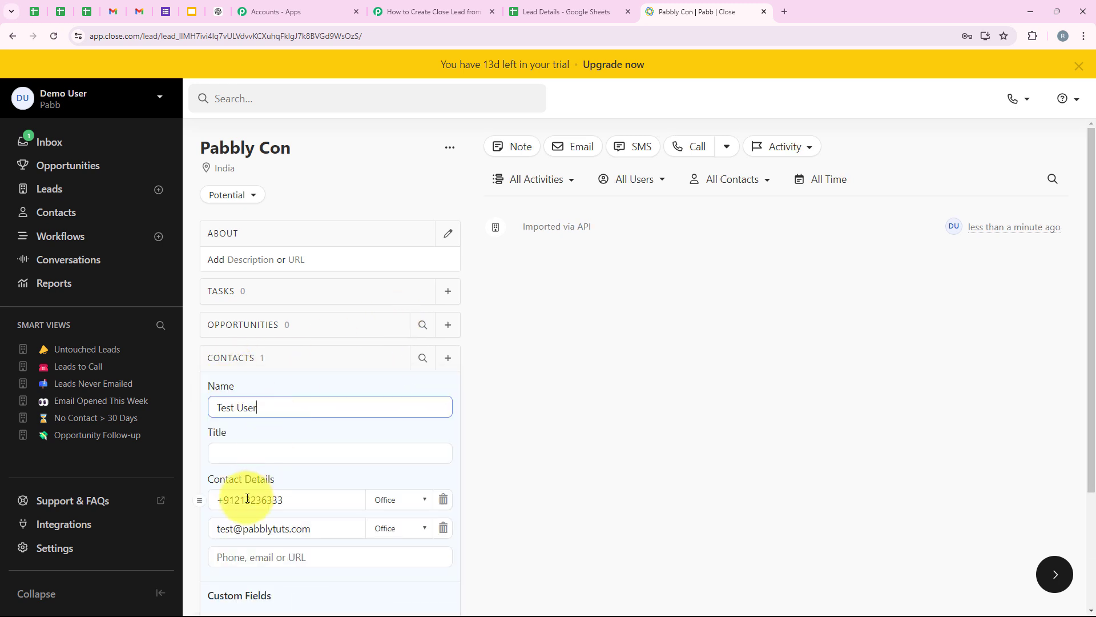
pyautogui.moveTo(318, 518); pyautogui.dragTo(183, 521)
pyautogui.moveTo(288, 502); pyautogui.dragTo(191, 500)
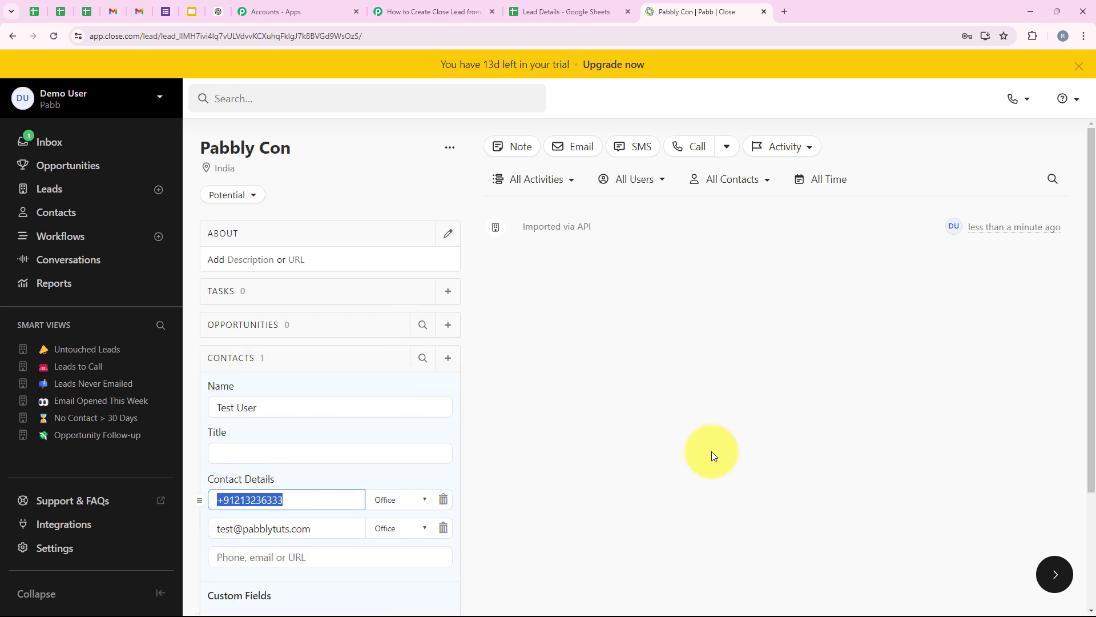
pyautogui.click(731, 345)
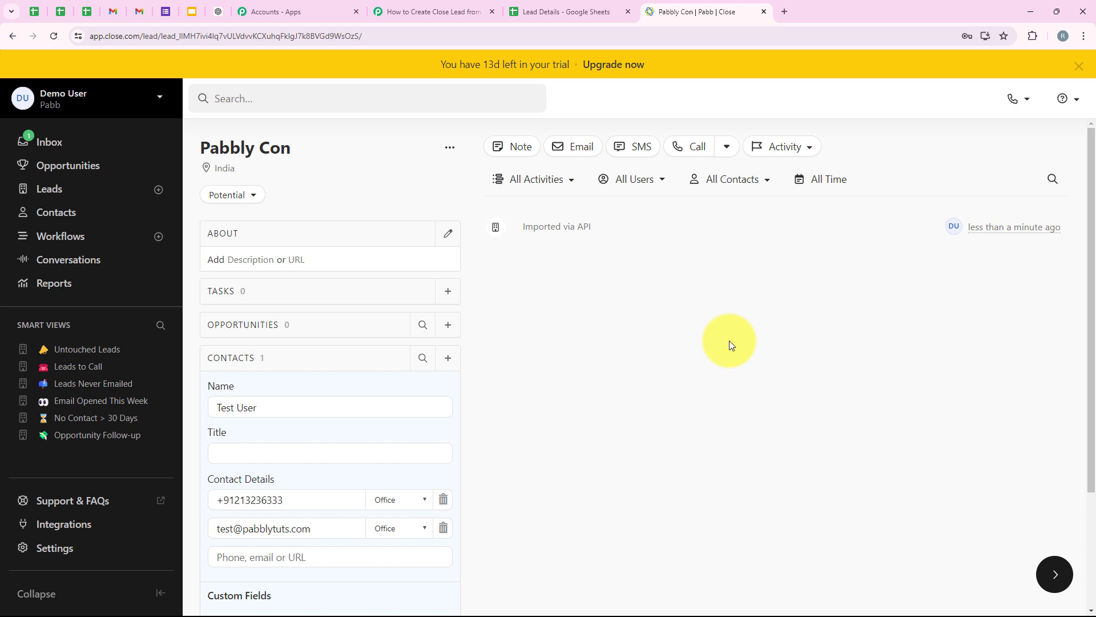
pyautogui.click(417, 12)
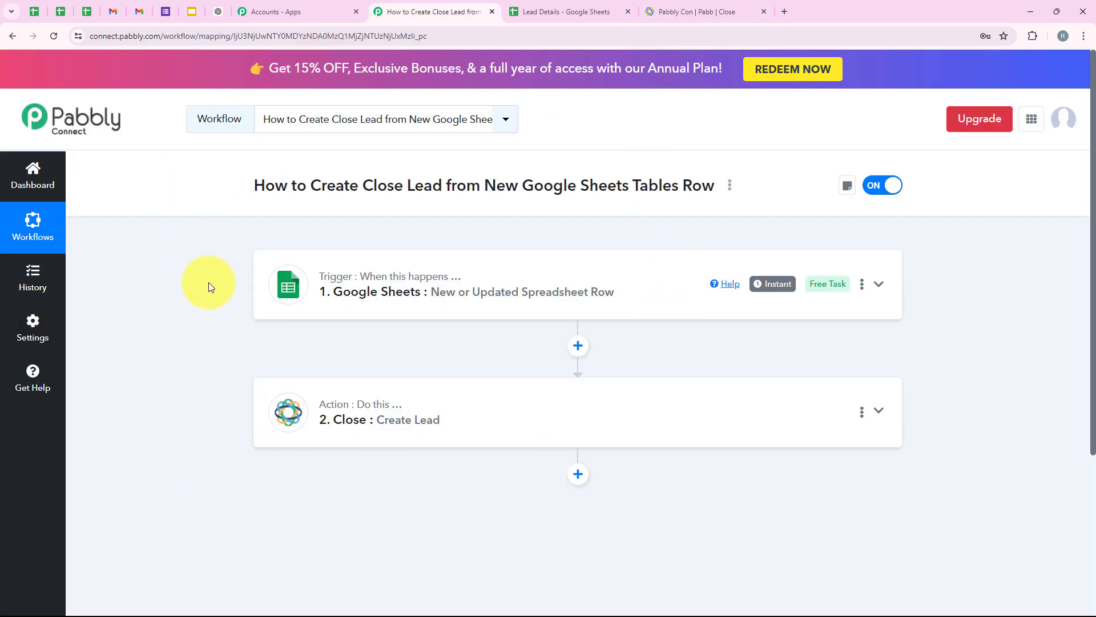